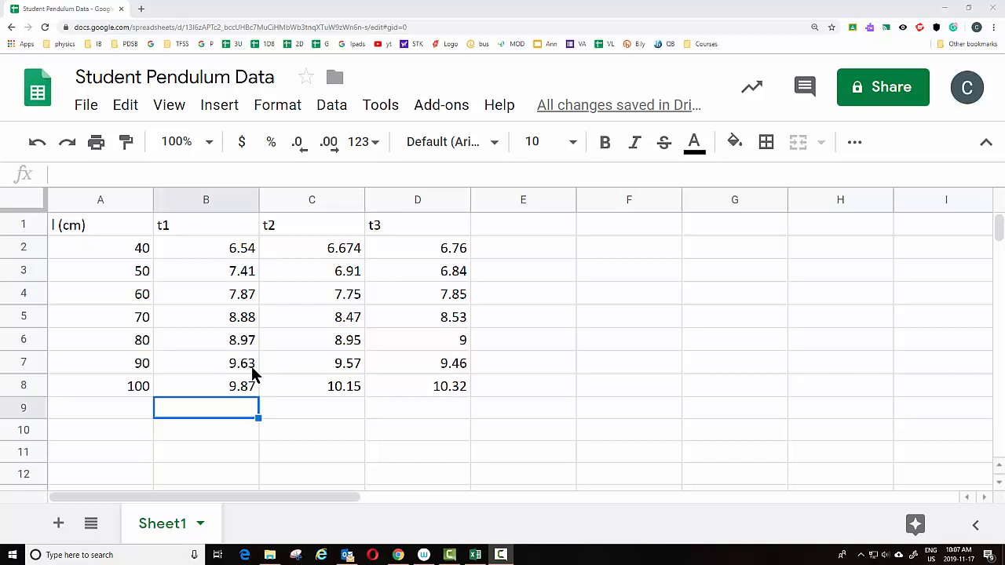
# Format the timing values in B2:D8 to two decimal places
pyautogui.moveTo(219, 245); pyautogui.dragTo(384, 290)
pyautogui.click(332, 293)
pyautogui.click(346, 250)
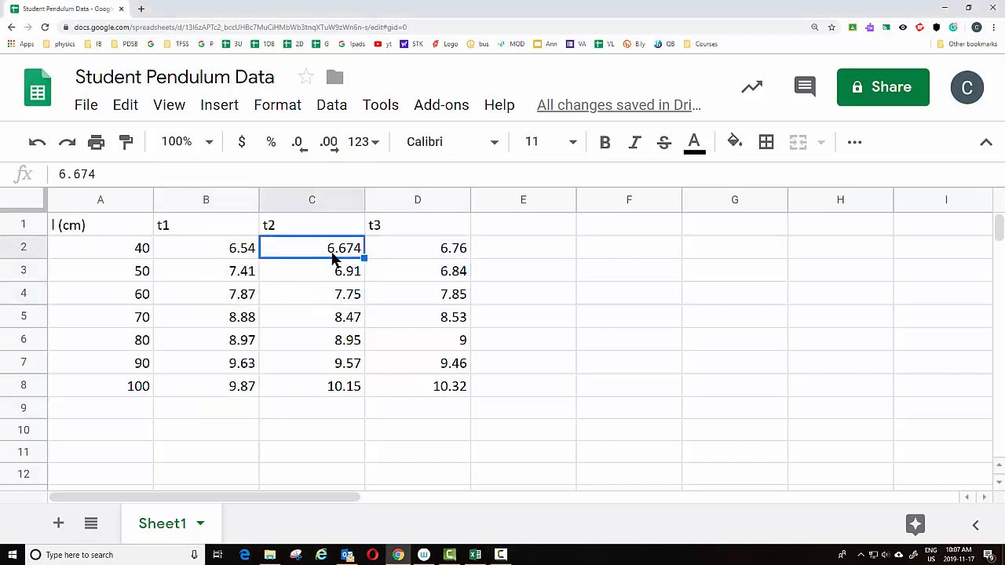
pyautogui.click(451, 341)
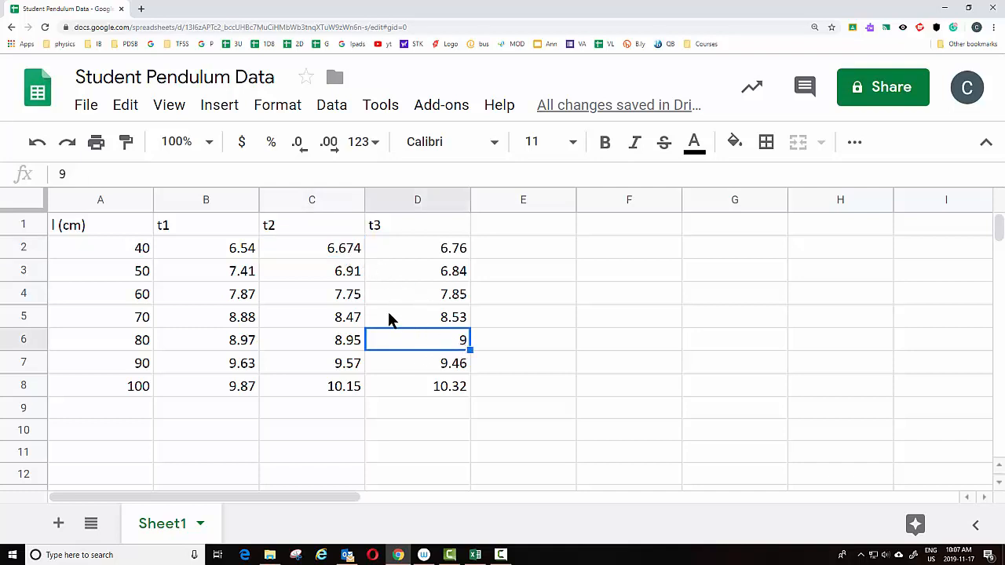
pyautogui.moveTo(197, 249); pyautogui.dragTo(415, 388)
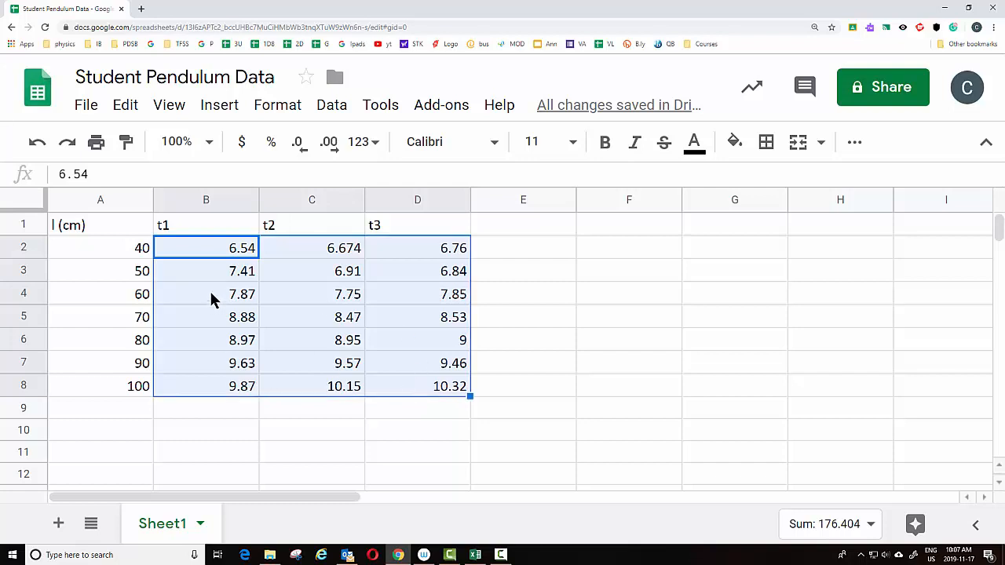
pyautogui.click(336, 152)
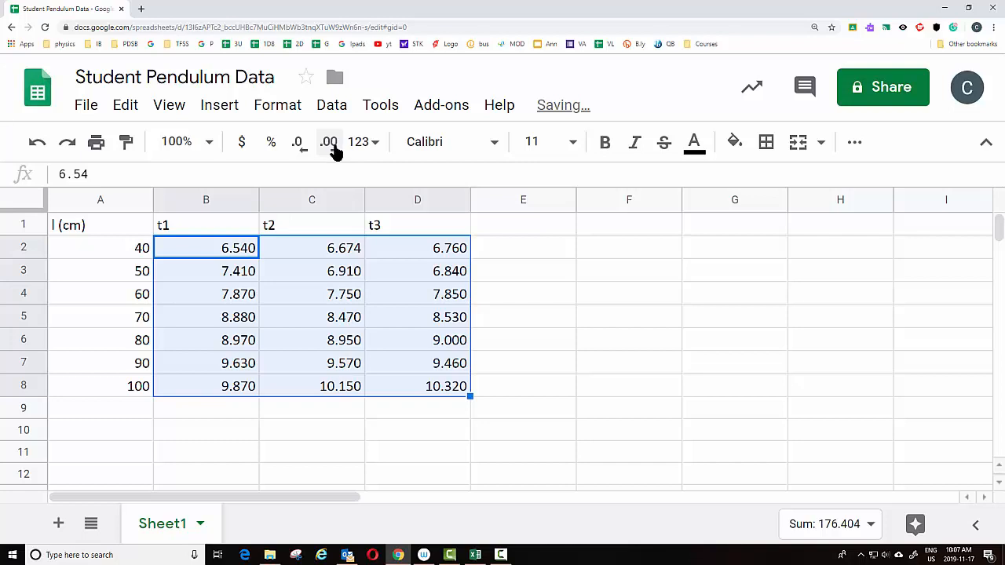
pyautogui.click(300, 150)
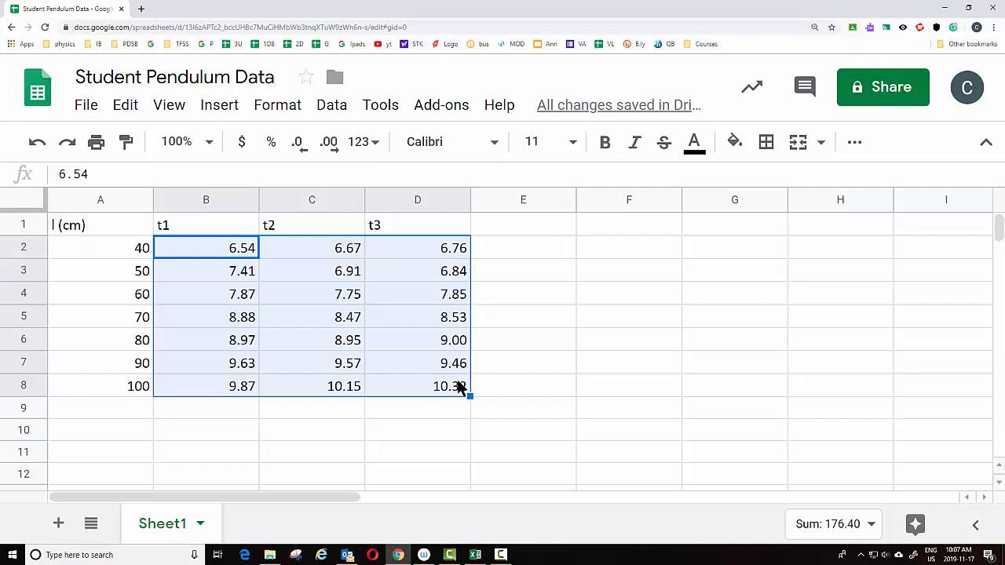
# Format the pendulum lengths in A2:A8 to one decimal place
pyautogui.click(137, 420)
pyautogui.moveTo(118, 244); pyautogui.dragTo(123, 385)
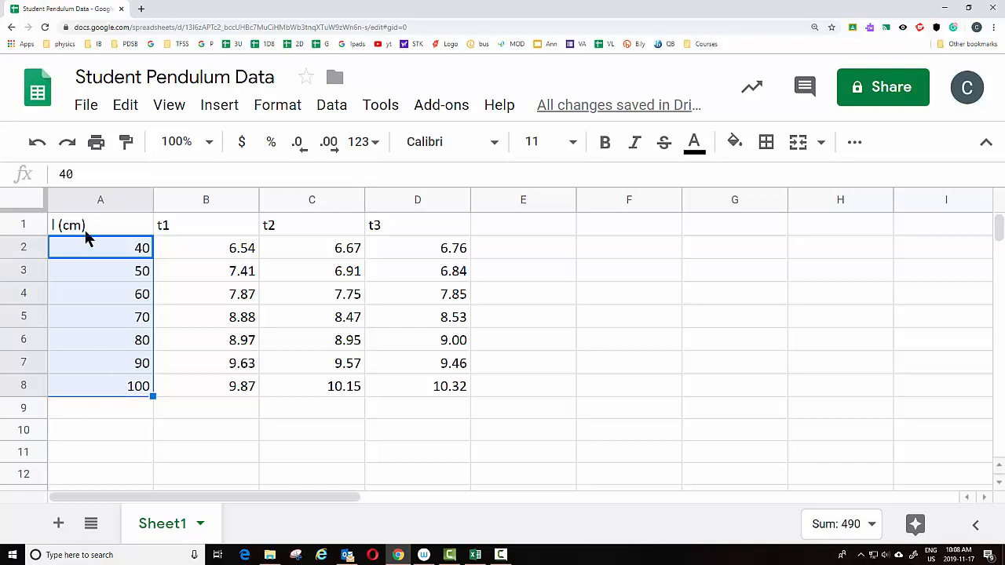
pyautogui.click(331, 144)
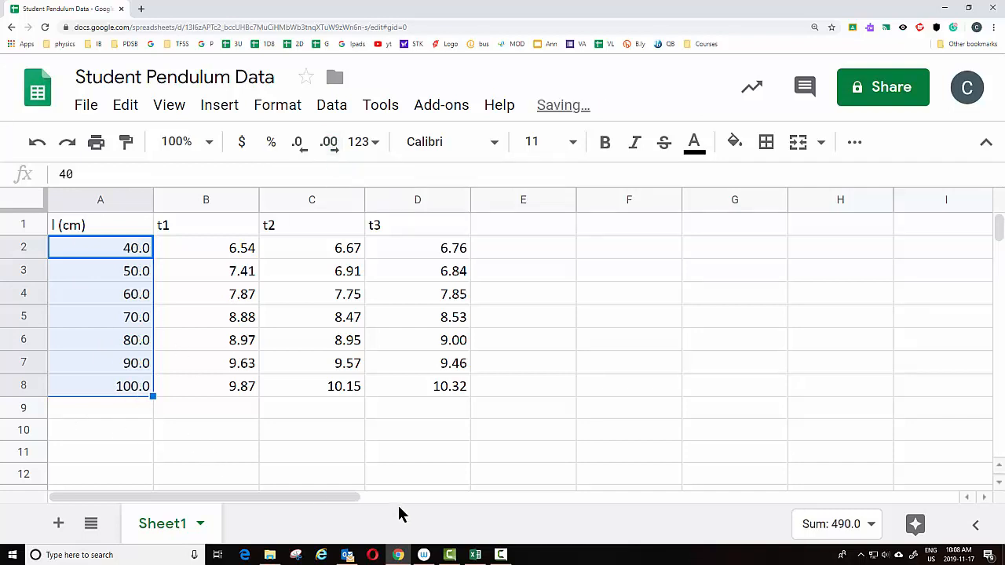
# Append "(5 periods)" to each of the t1, t2 and t3 column headers
pyautogui.click(518, 224)
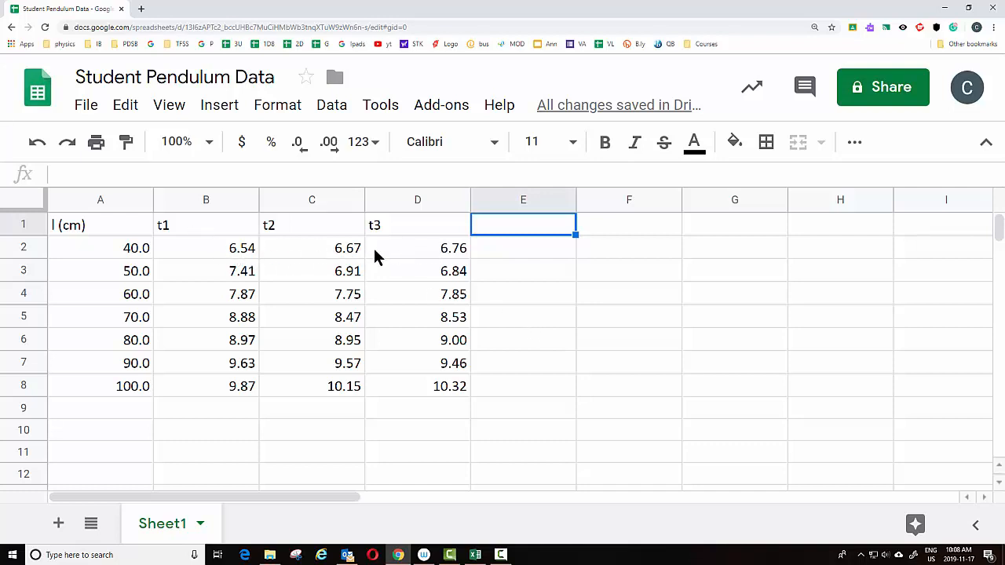
pyautogui.doubleClick(228, 228)
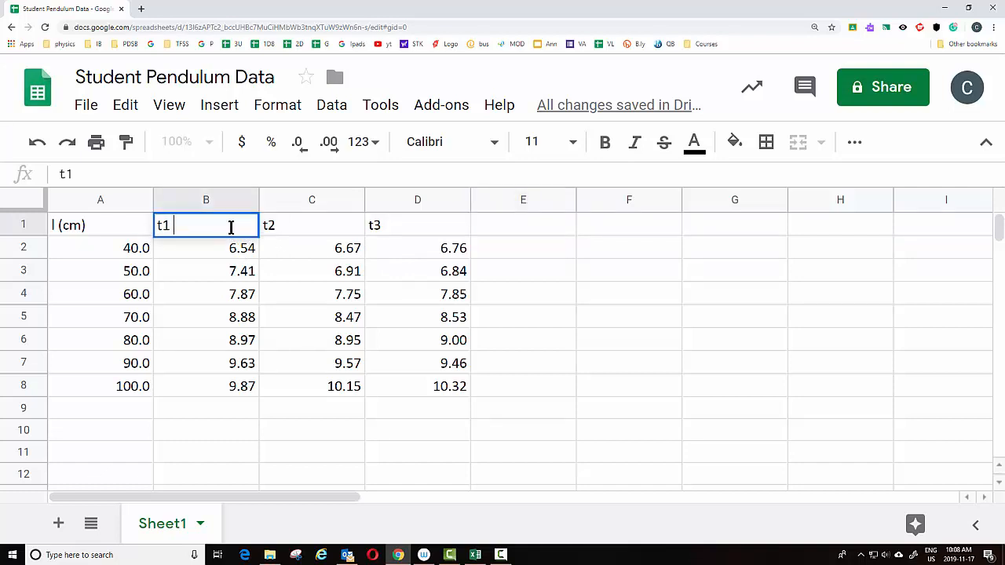
pyautogui.write('(5 periods)')
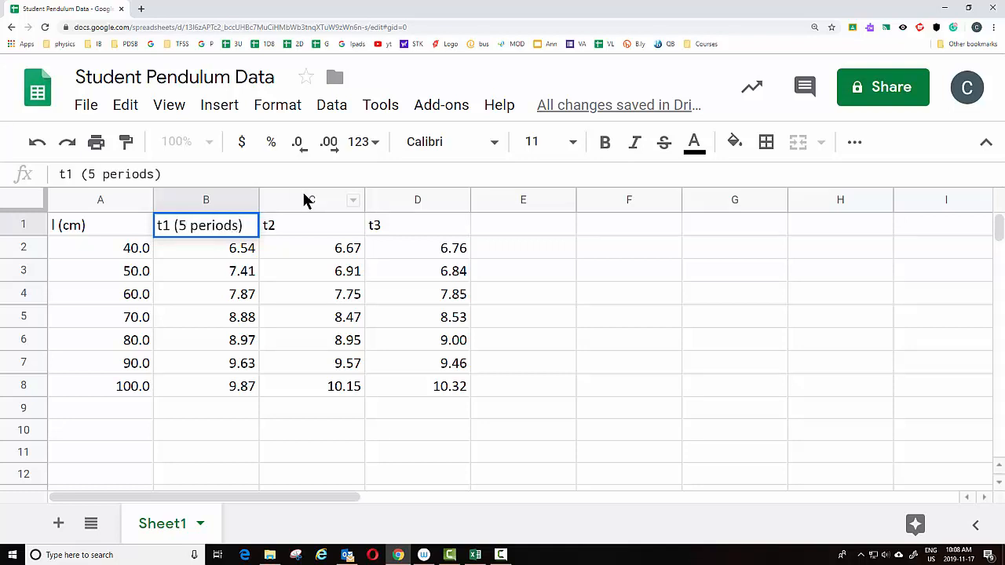
pyautogui.doubleClick(299, 229)
pyautogui.write('(')
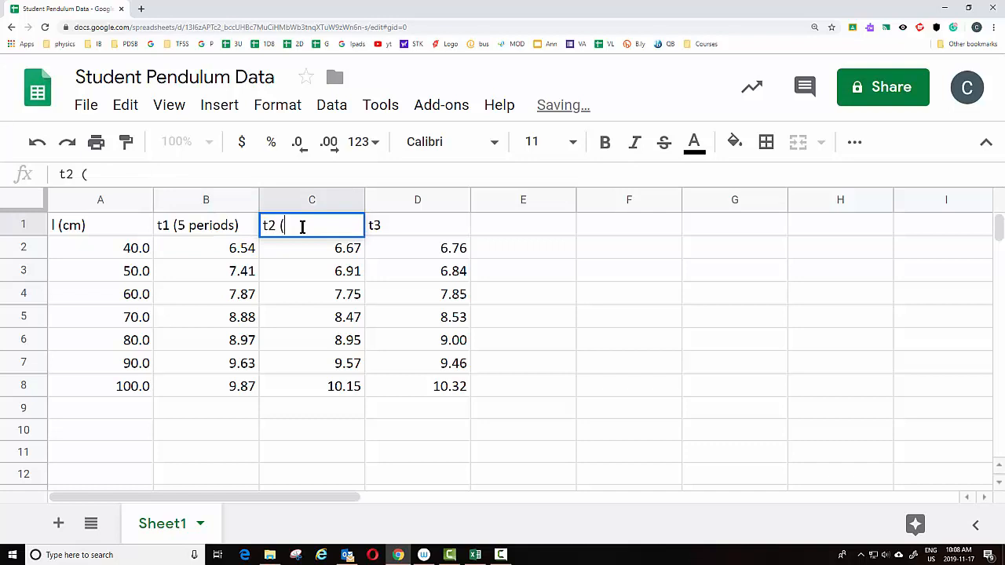
pyautogui.write('5 periods)')
pyautogui.doubleClick(437, 223)
pyautogui.write('(5 periods)')
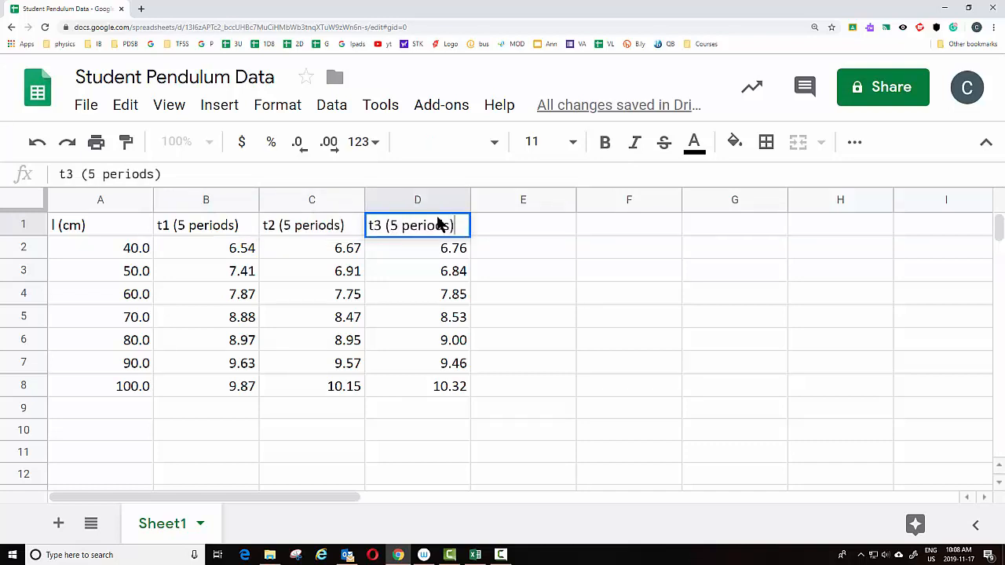
pyautogui.click(231, 251)
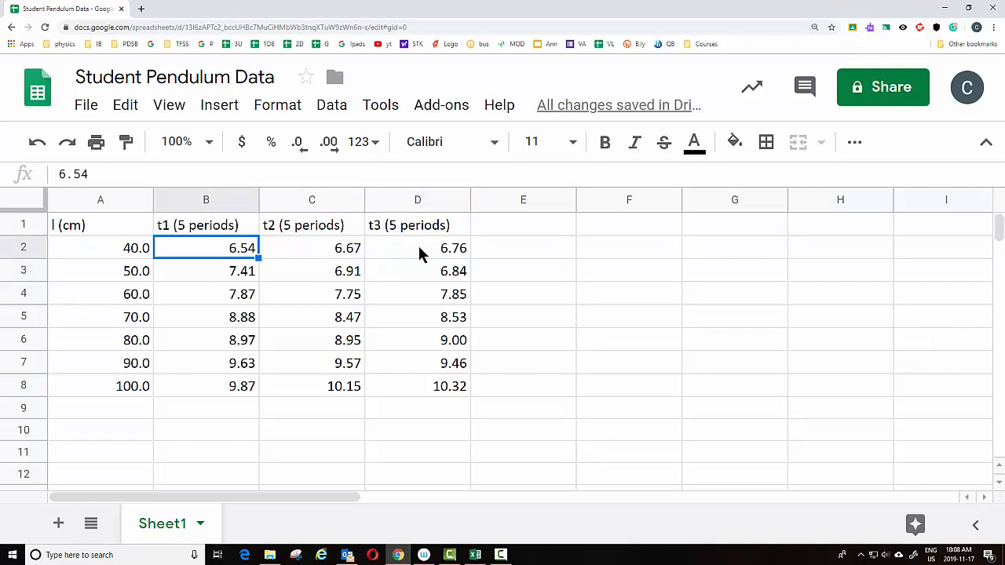
# Label column E with the header "ave 5 periods"
pyautogui.click(505, 228)
pyautogui.doubleClick(505, 228)
pyautogui.write('av')
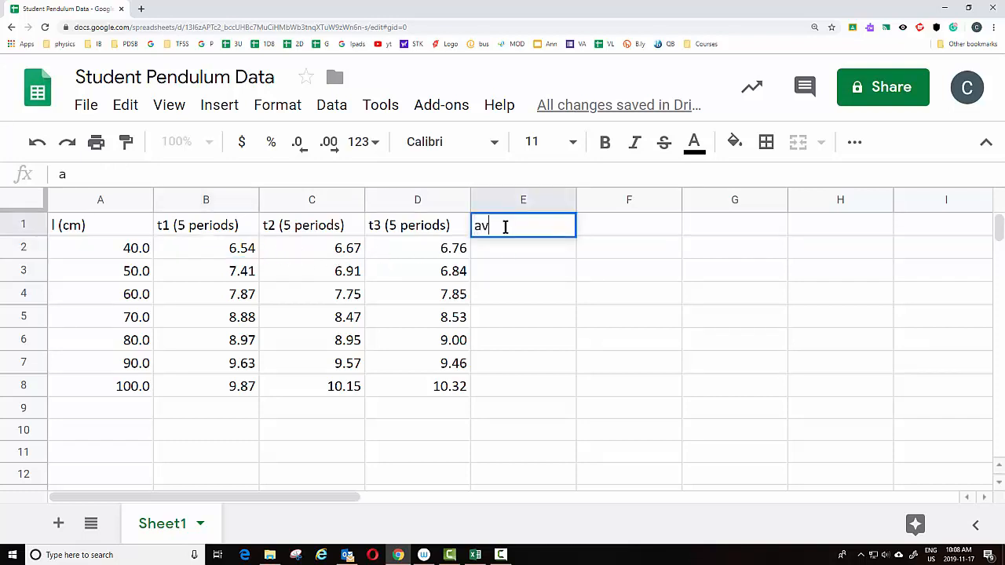
pyautogui.write('e 5 poe')
pyautogui.press('BackSpace')
pyautogui.press('BackSpace')
pyautogui.write('eriods')
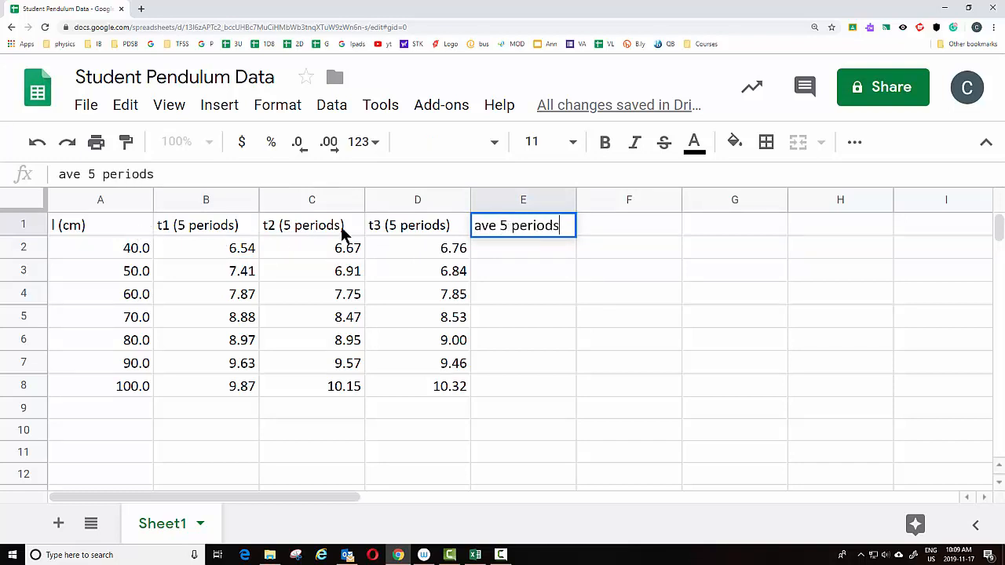
pyautogui.click(519, 247)
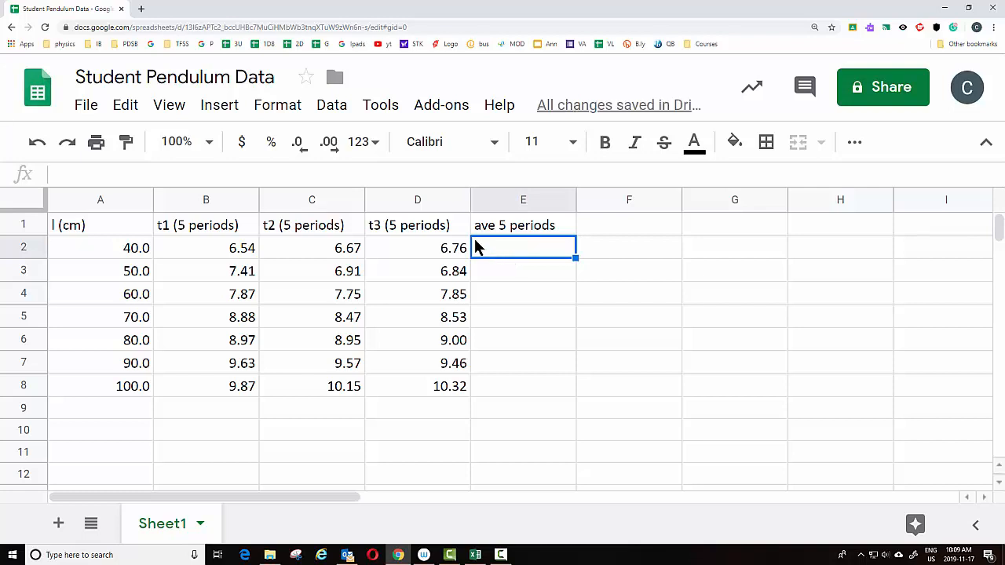
# Enter =AVERAGE(B2:D2) in E2 and fill the formula down to row 8
pyautogui.click(77, 176)
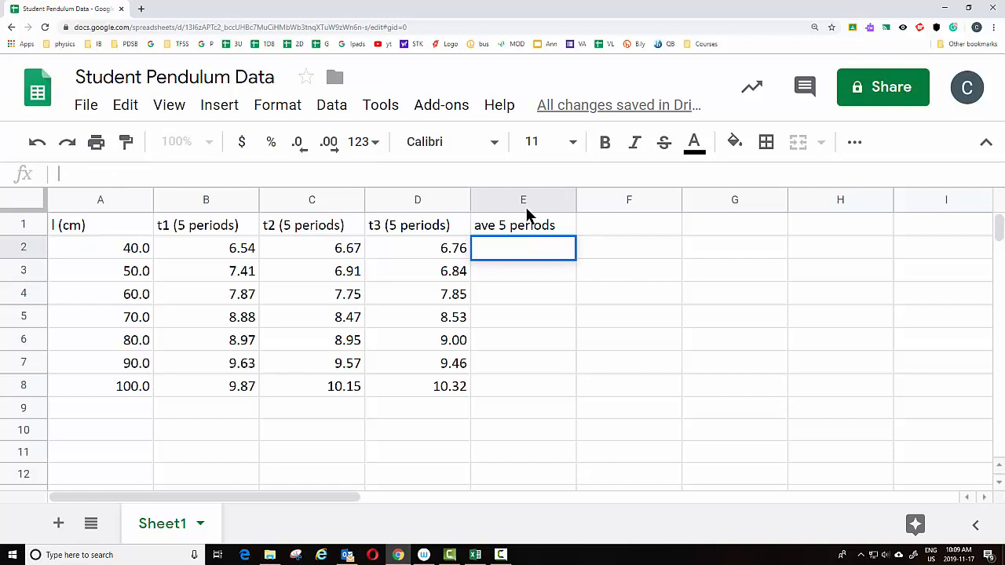
pyautogui.click(538, 250)
pyautogui.write('=')
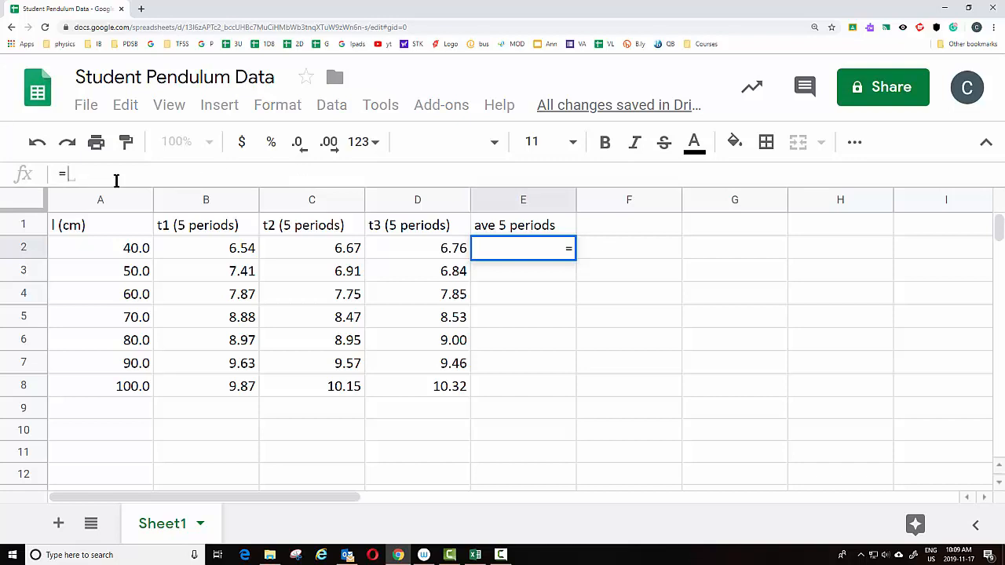
pyautogui.write('av')
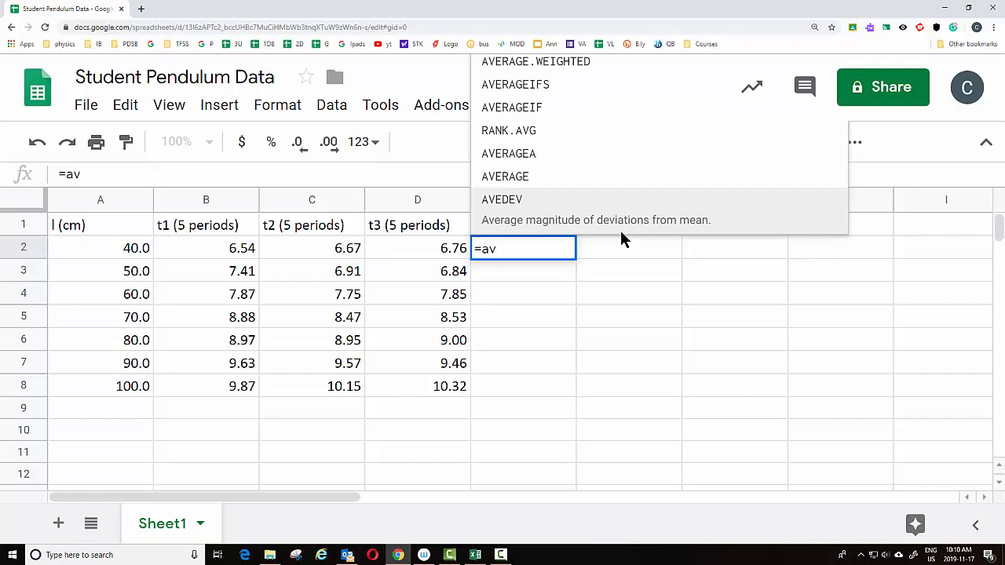
pyautogui.write('e')
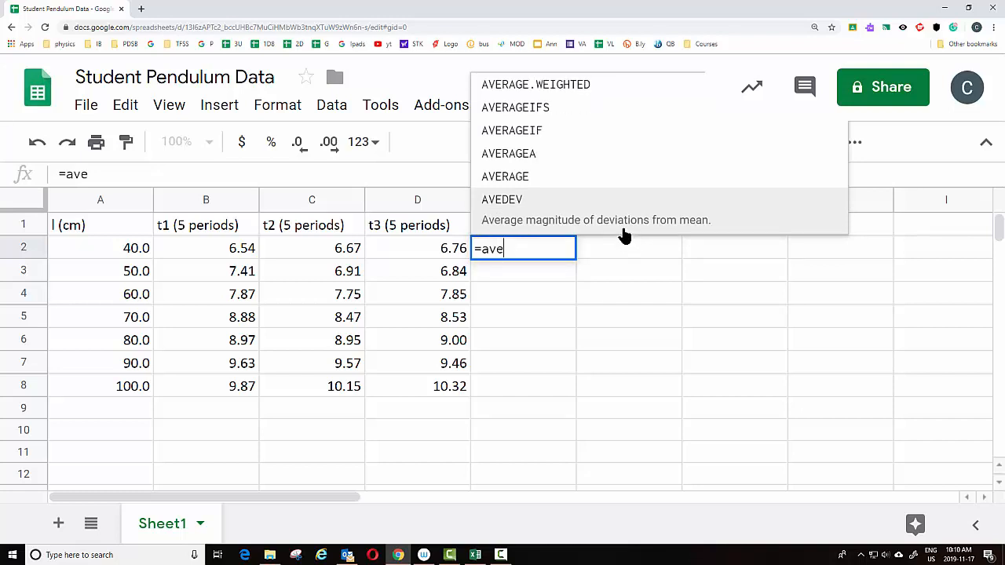
pyautogui.click(512, 182)
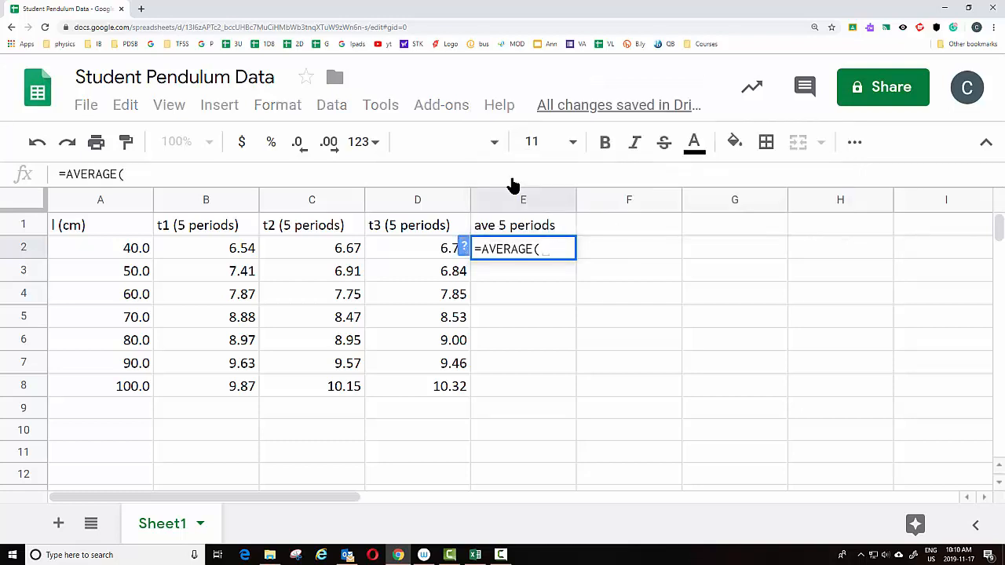
pyautogui.moveTo(209, 249); pyautogui.dragTo(393, 256)
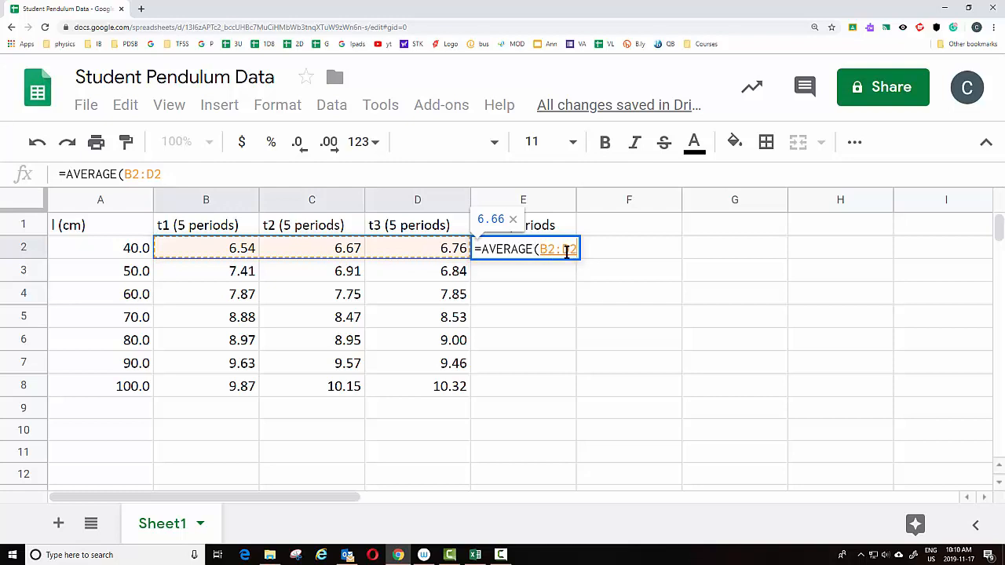
pyautogui.write(')')
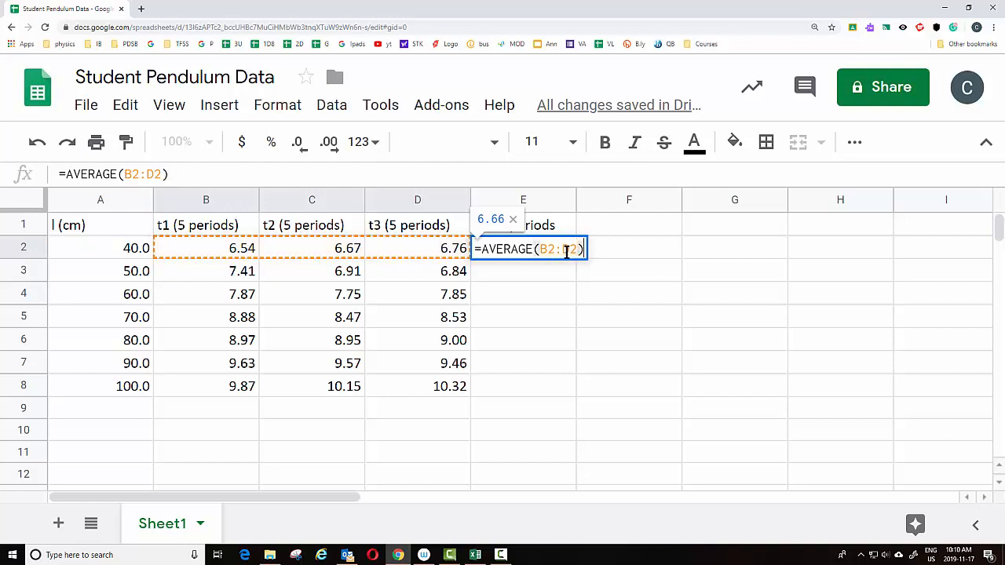
pyautogui.press('Return')
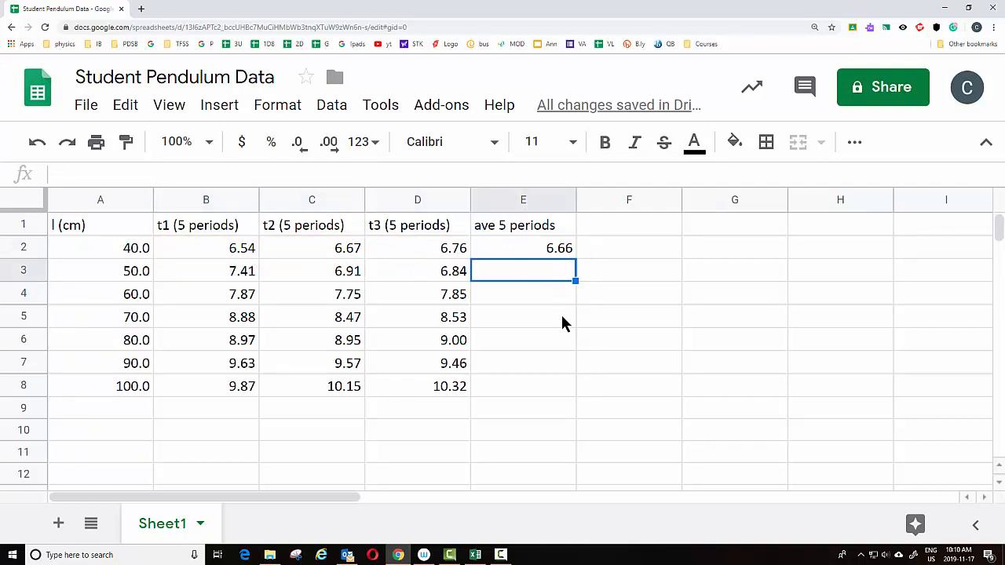
pyautogui.click(560, 251)
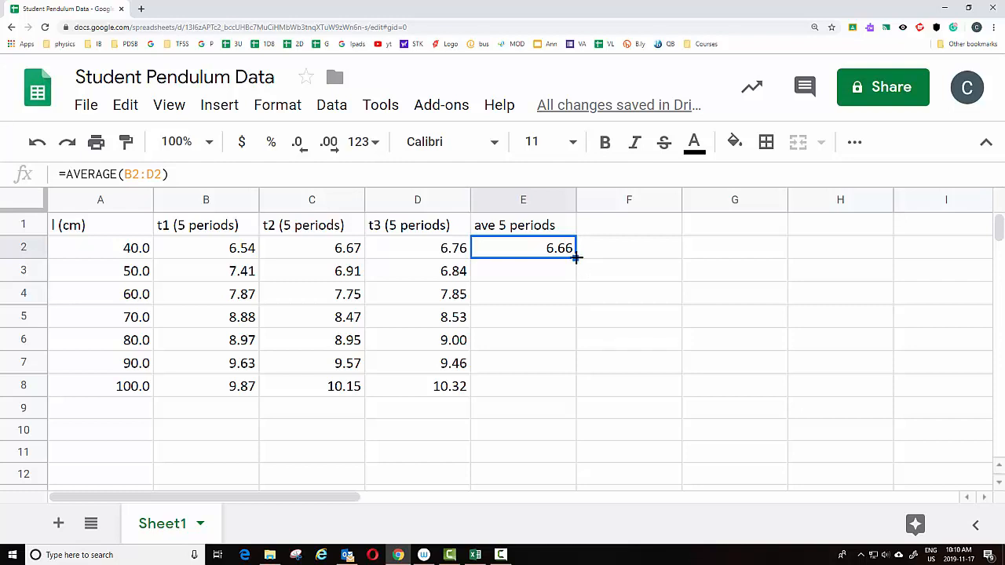
pyautogui.moveTo(576, 257); pyautogui.dragTo(567, 385)
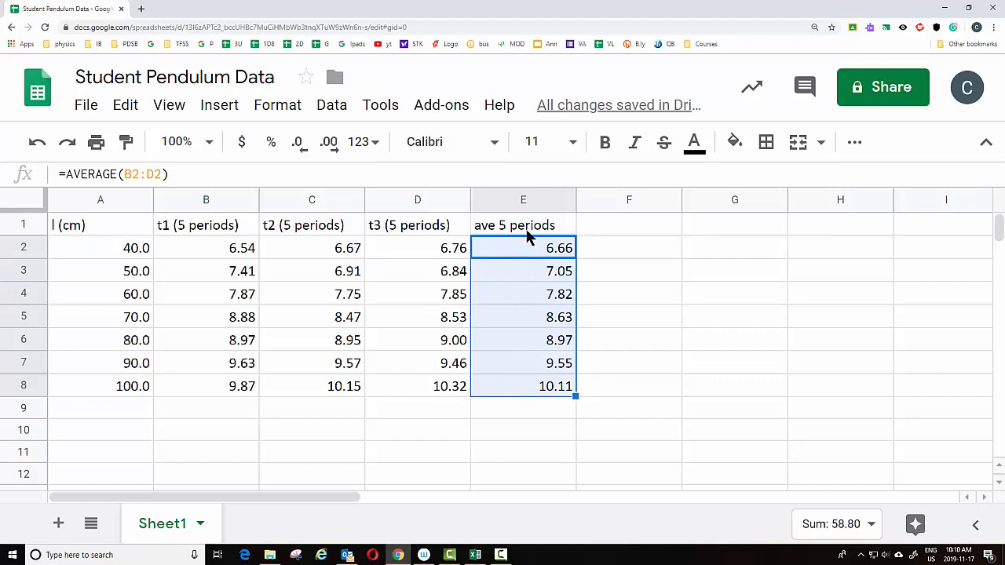
# Label column F with the header "unc 5 periods"
pyautogui.click(608, 229)
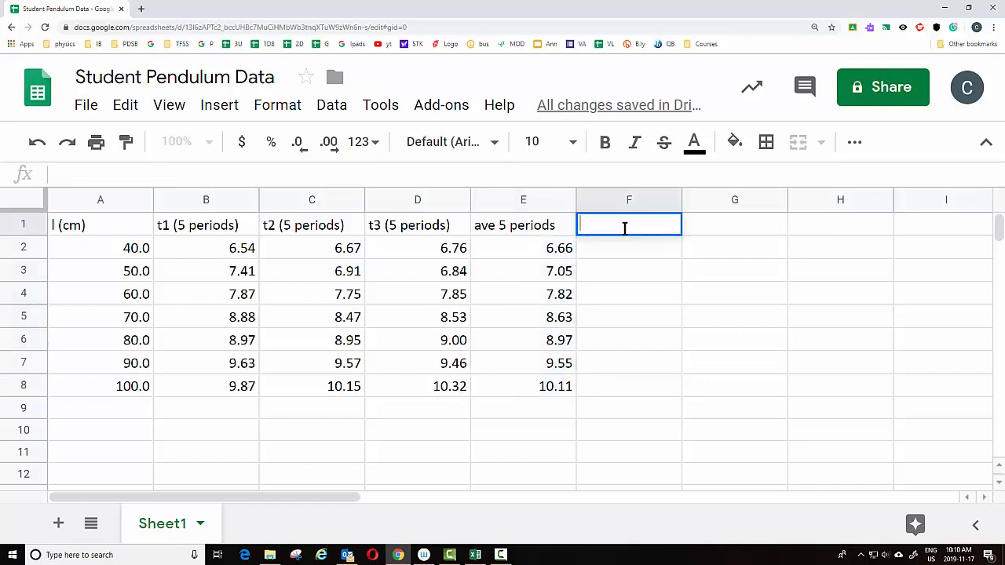
pyautogui.write('unc 5 periods')
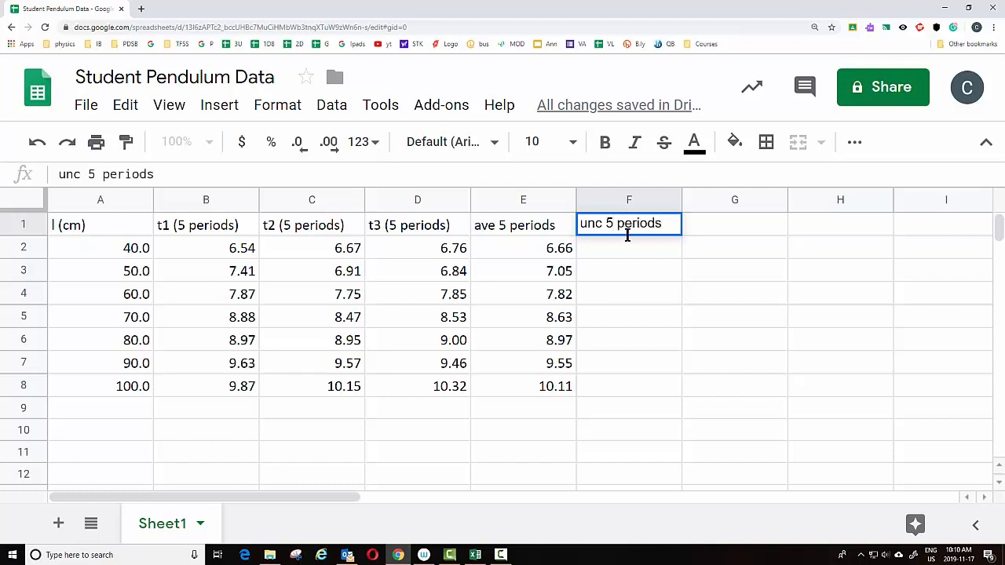
pyautogui.click(645, 254)
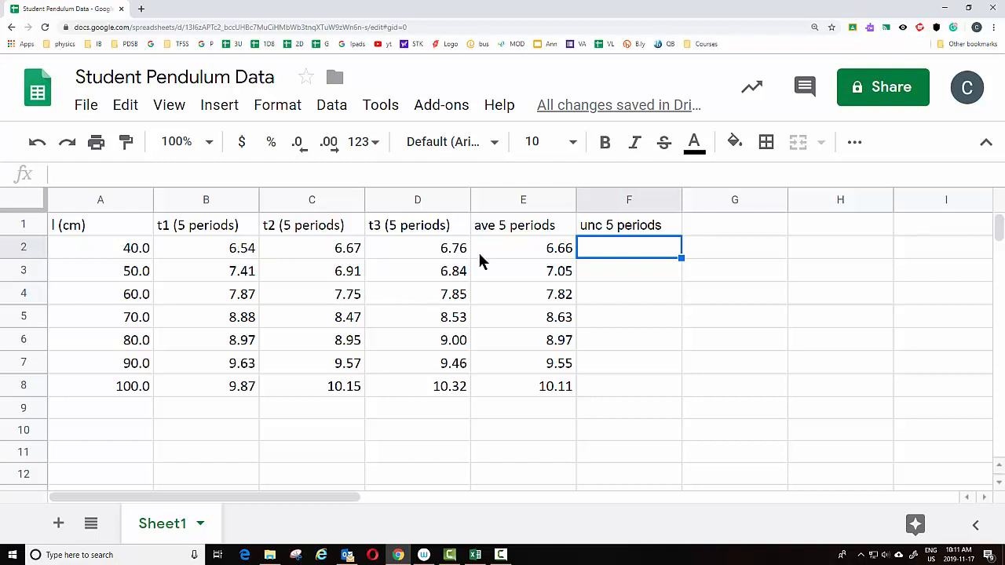
# Enter =(MAX(B2:D2)-MIN(B2:D2))/2 in F2 to compute the half-range uncertainty
pyautogui.doubleClick(599, 252)
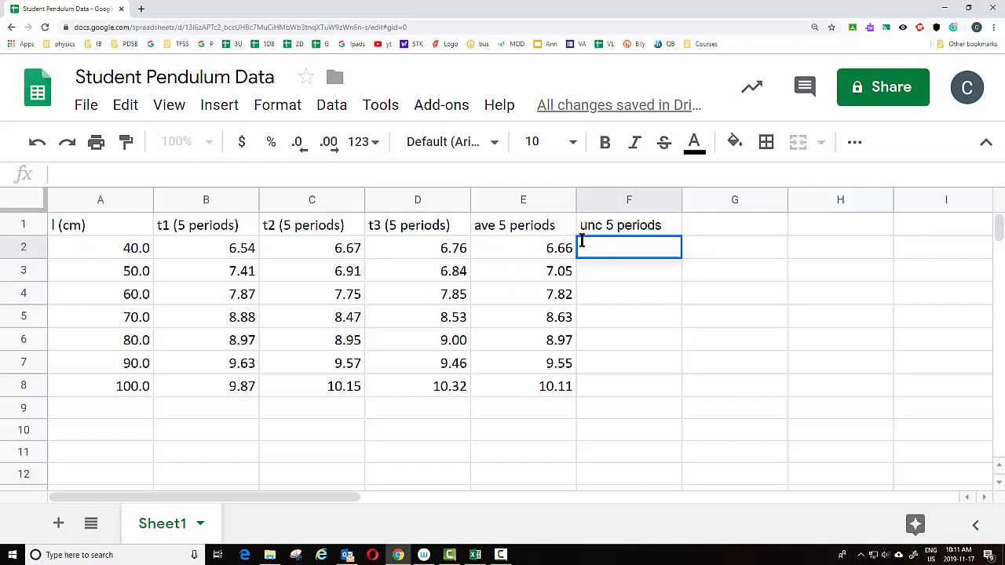
pyautogui.write('=')
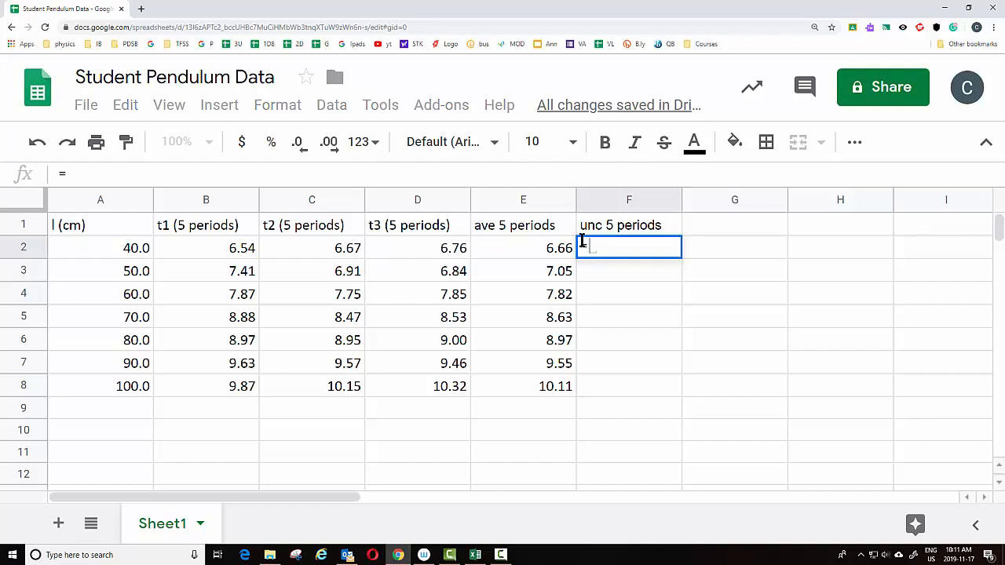
pyautogui.write('max')
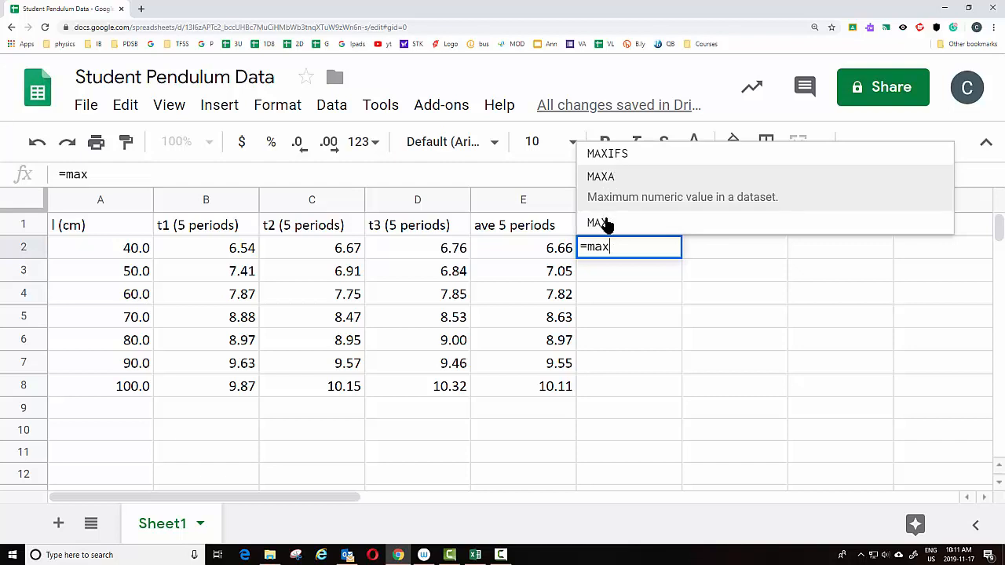
pyautogui.click(608, 212)
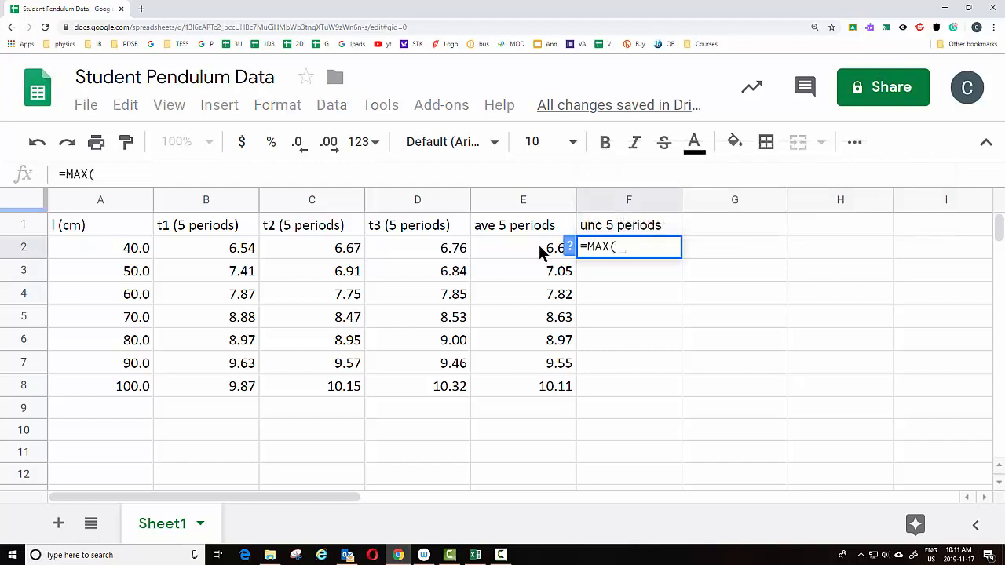
pyautogui.moveTo(224, 251); pyautogui.dragTo(428, 252)
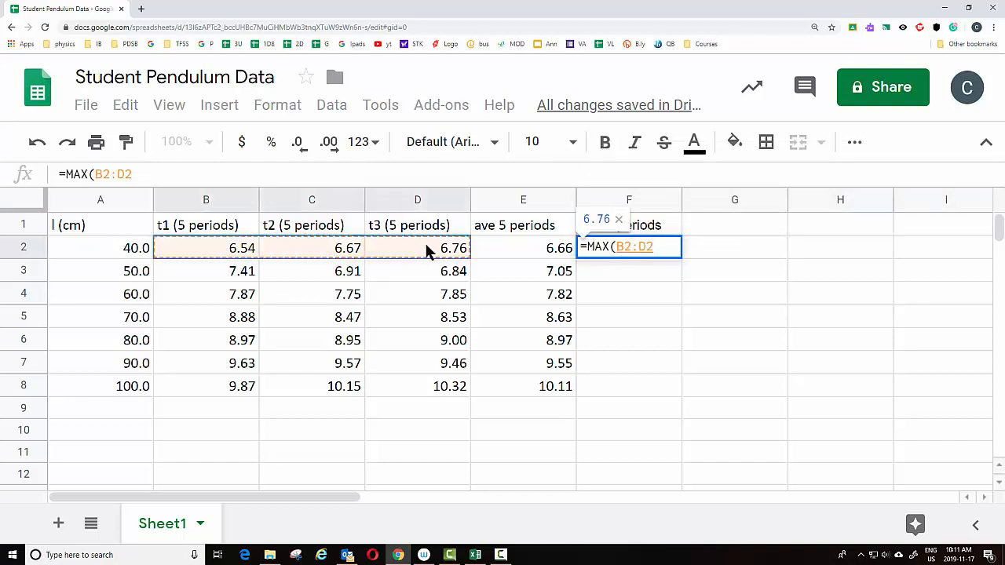
pyautogui.write(')')
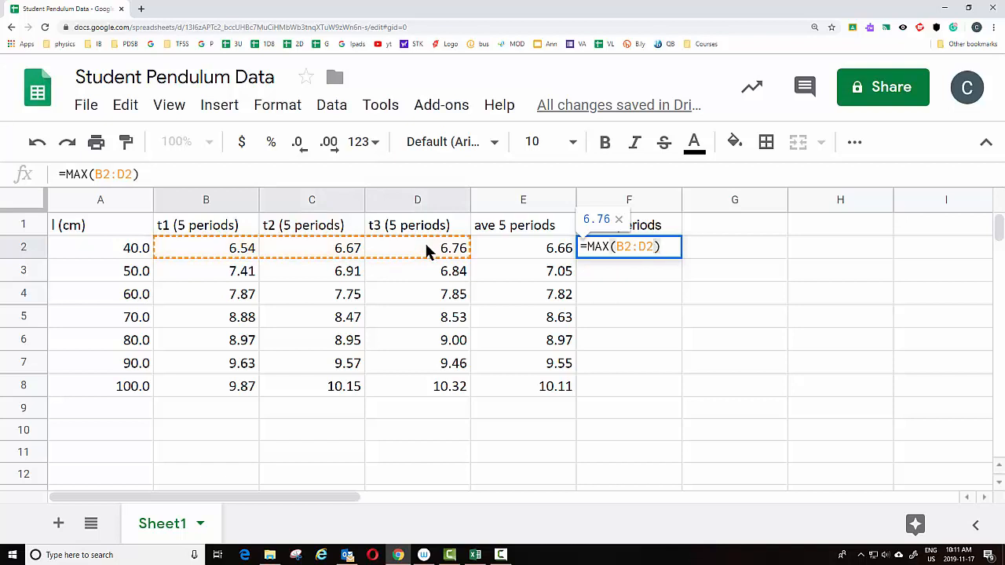
pyautogui.write('-min')
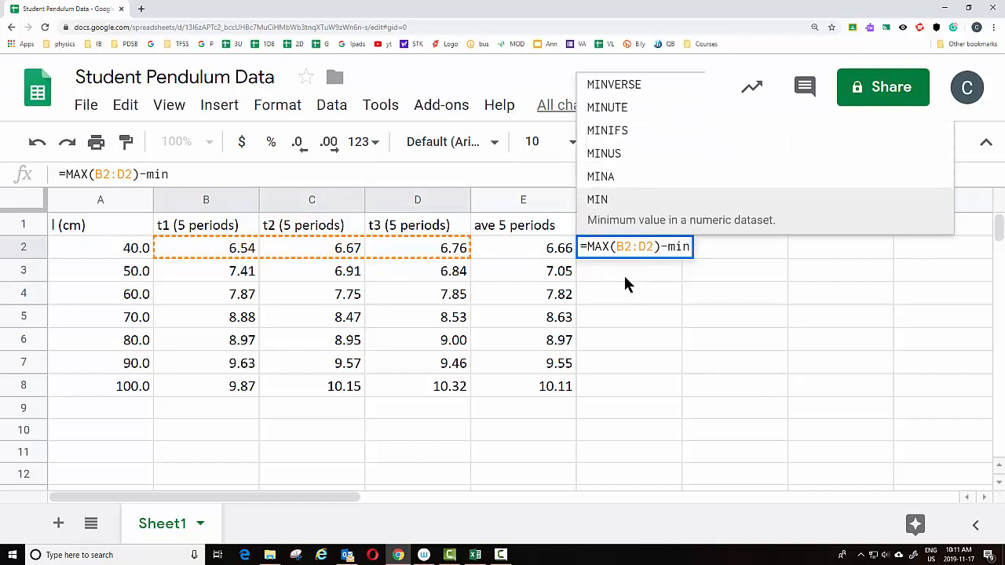
pyautogui.click(601, 202)
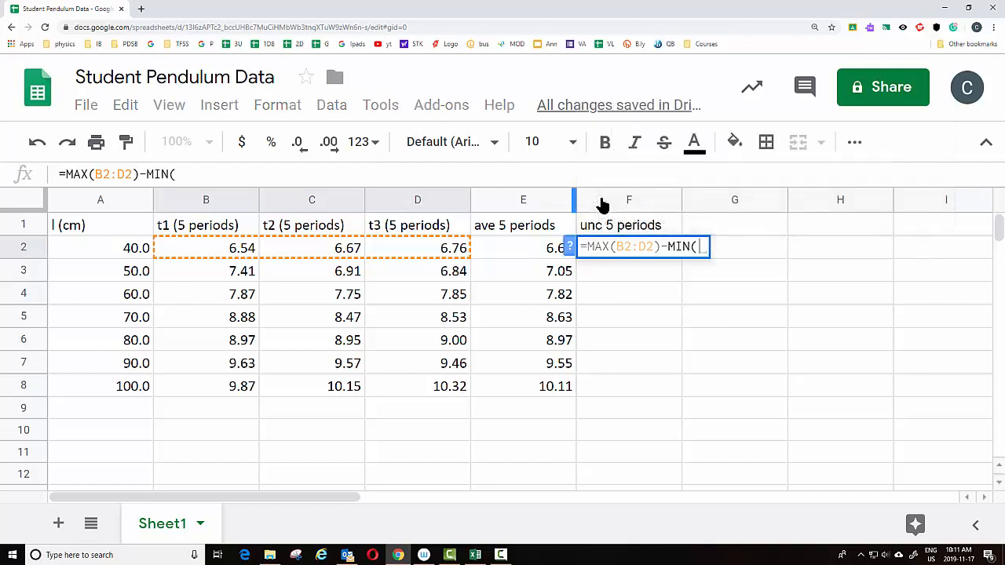
pyautogui.moveTo(237, 248); pyautogui.dragTo(442, 251)
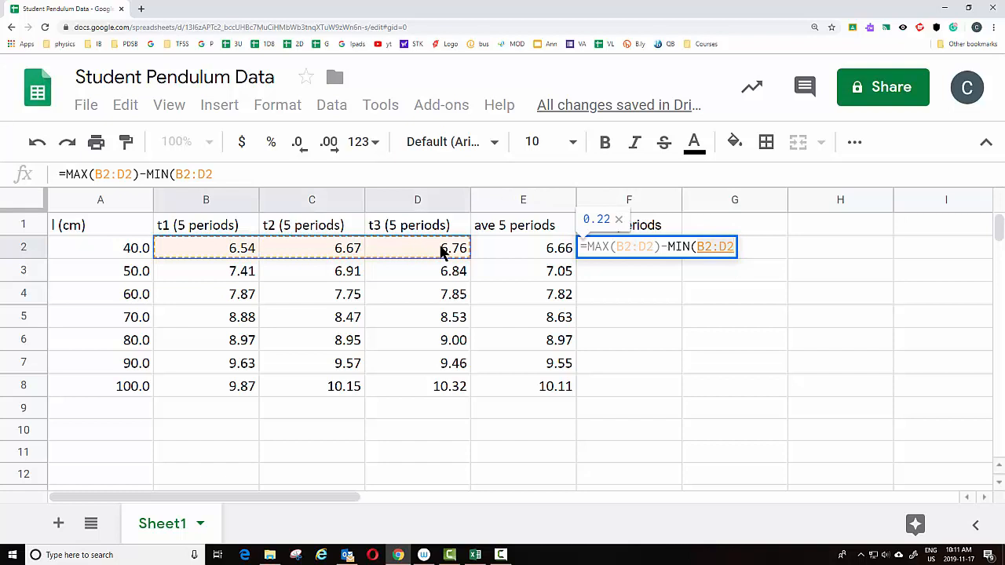
pyautogui.write(')')
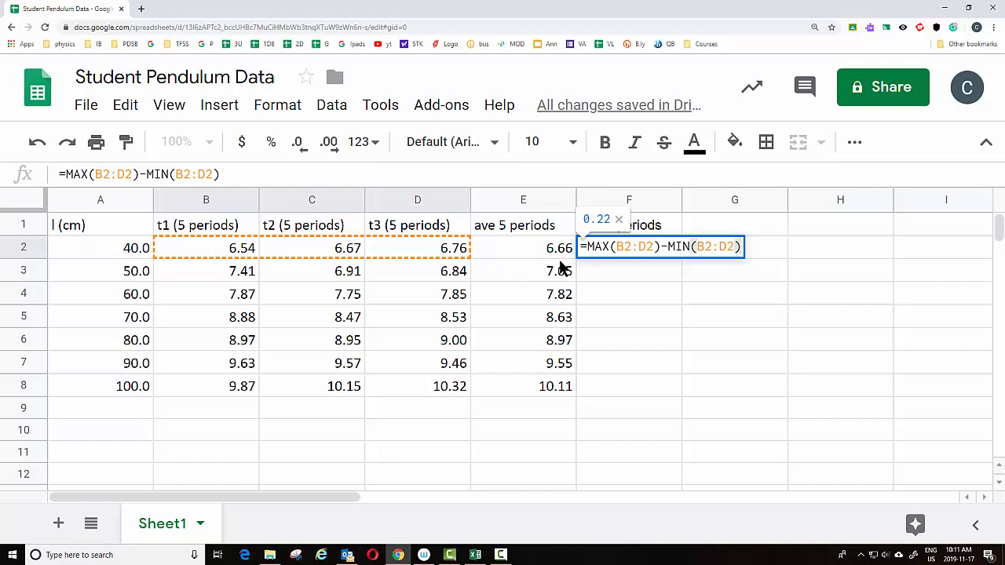
pyautogui.write('/2')
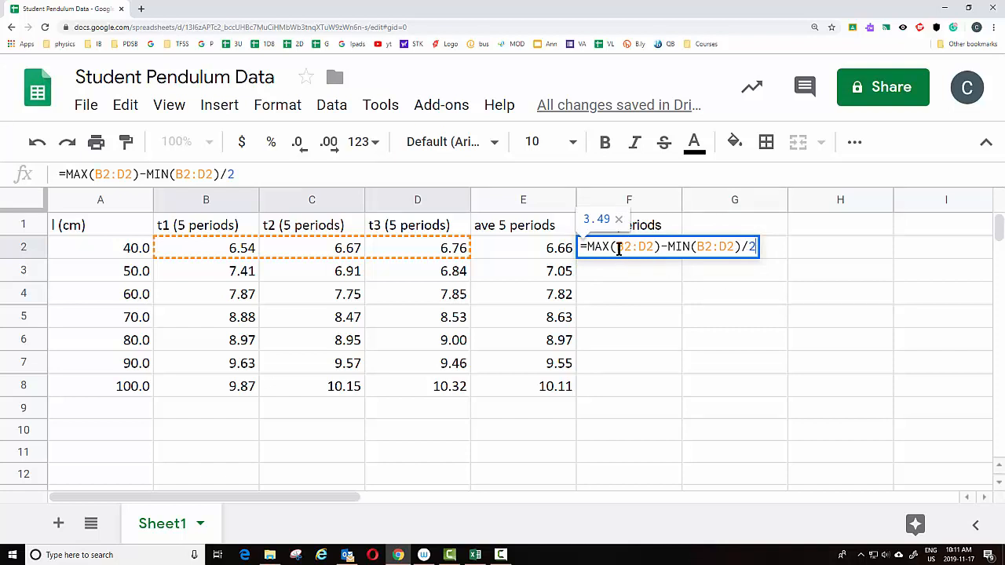
pyautogui.click(744, 247)
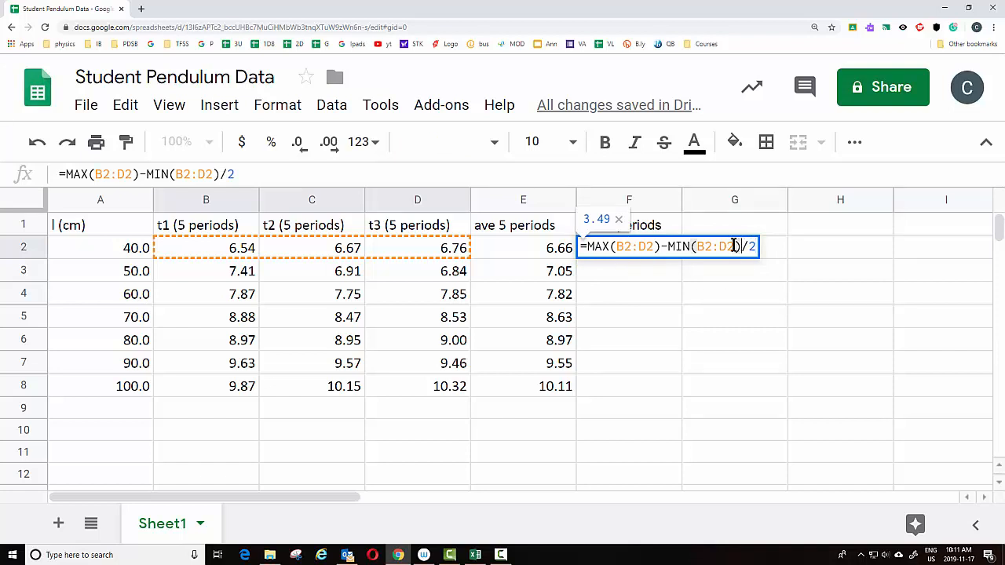
pyautogui.write(')')
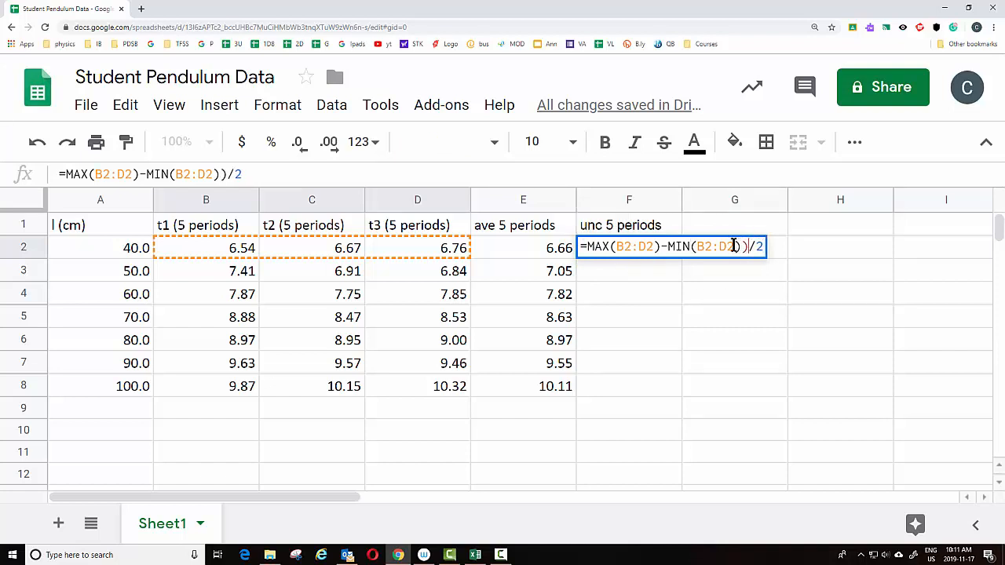
pyautogui.click(590, 247)
pyautogui.write('(')
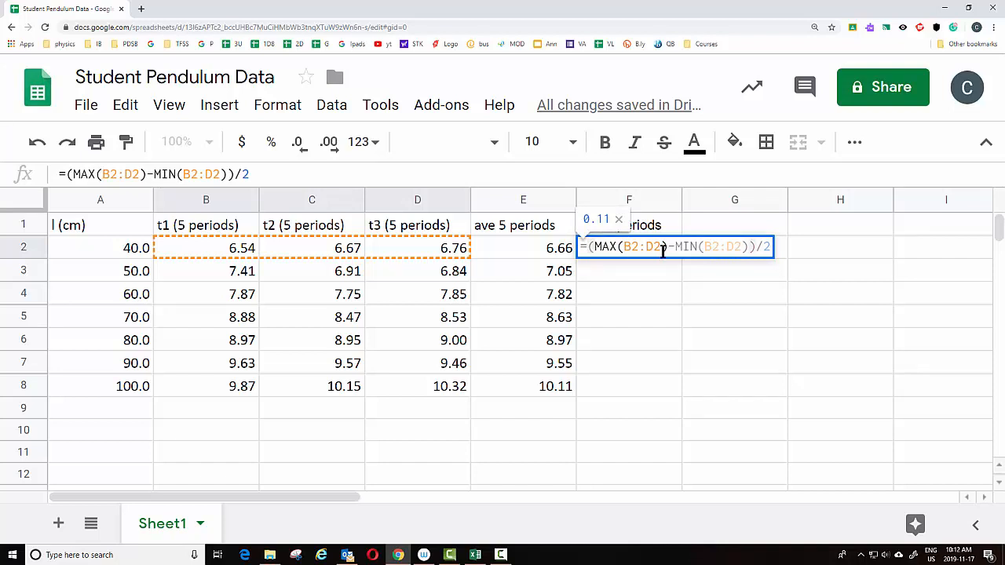
pyautogui.press('Return')
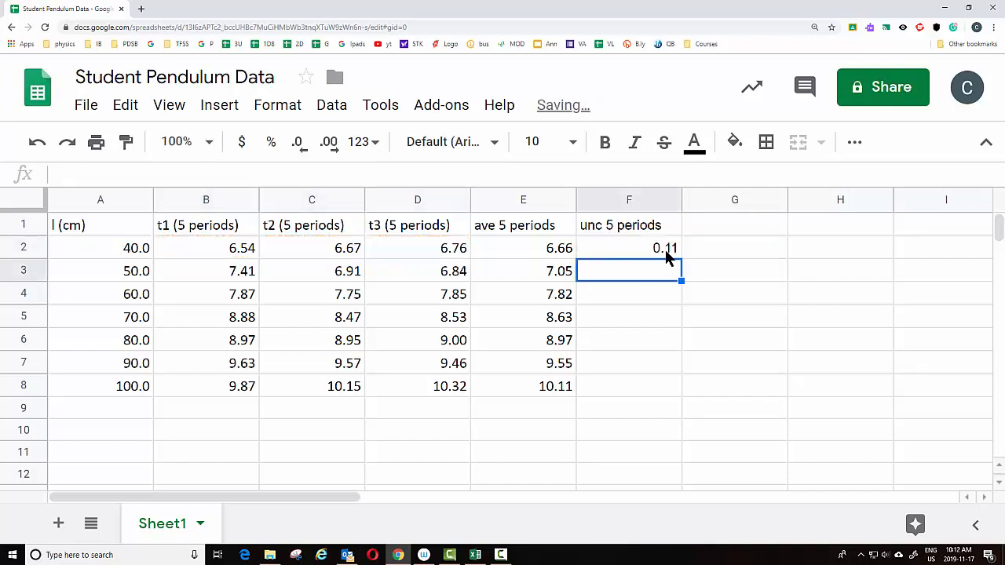
# Fill the uncertainty formula down to row 8 and reduce it to one decimal place
pyautogui.click(667, 253)
pyautogui.moveTo(681, 260); pyautogui.dragTo(677, 387)
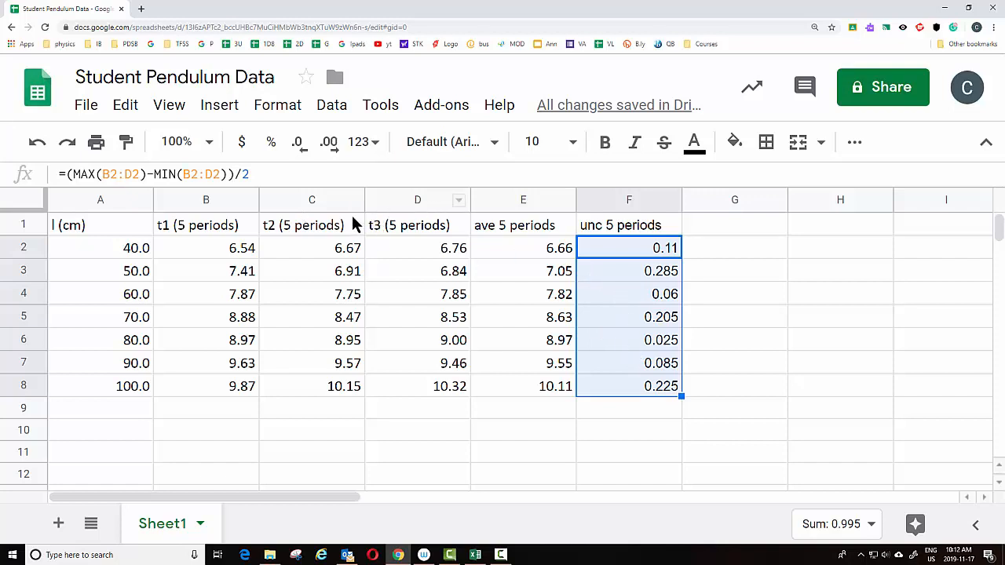
pyautogui.click(302, 148)
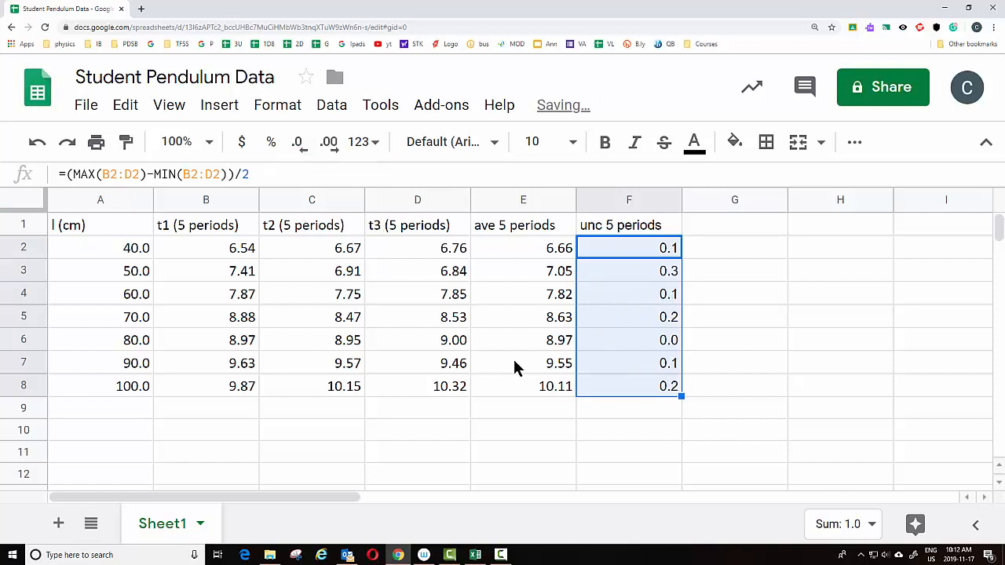
# Add the note "typical unc=0.3" in F9 below the uncertainty column
pyautogui.click(657, 407)
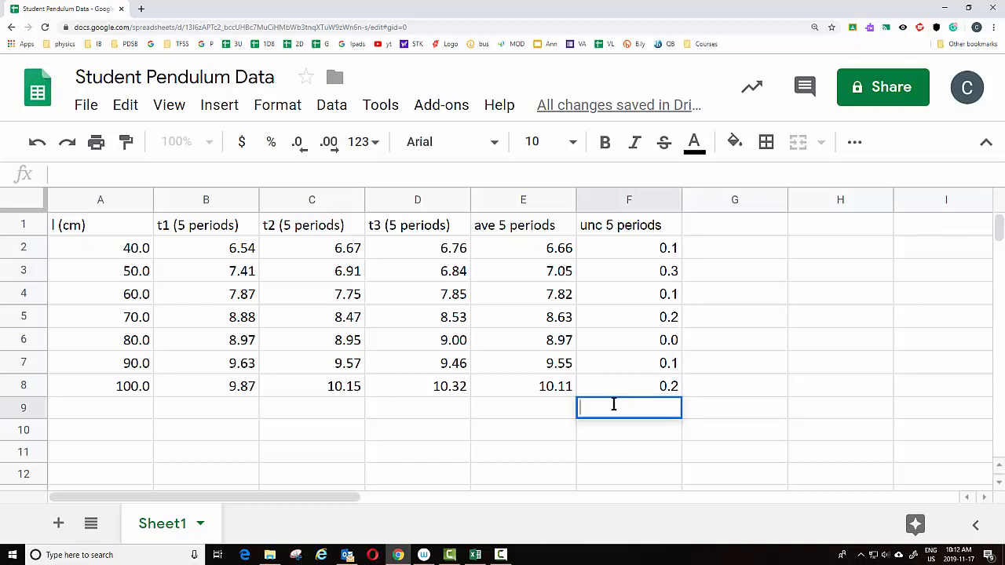
pyautogui.write('typical ')
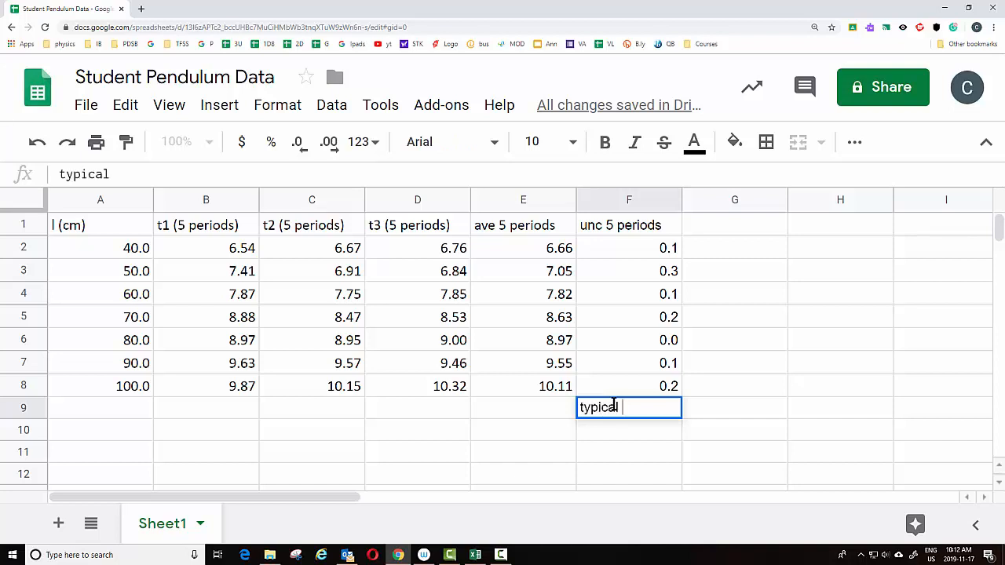
pyautogui.write('unc=0')
pyautogui.write('.3')
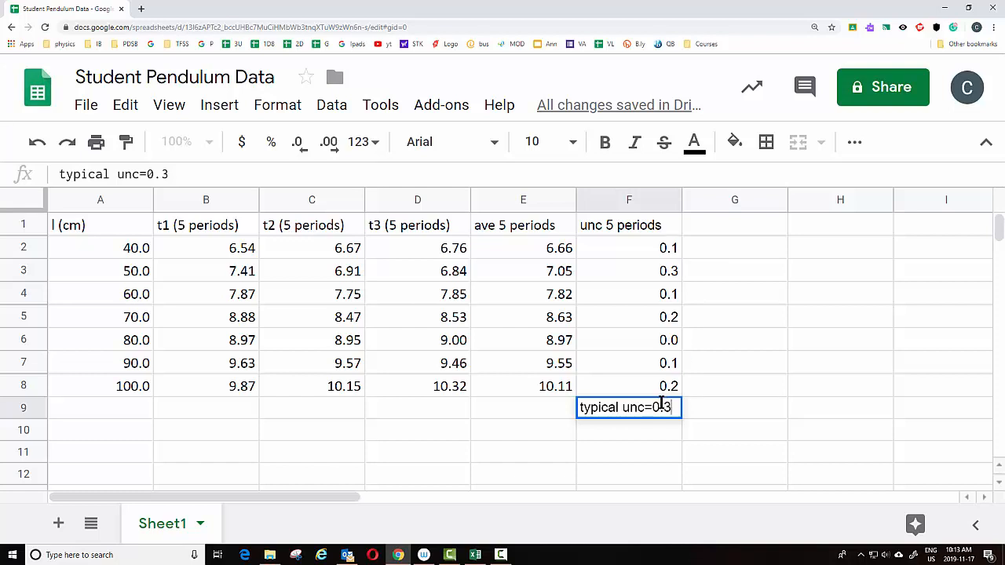
# Label column G with the header "period (s)"
pyautogui.doubleClick(732, 228)
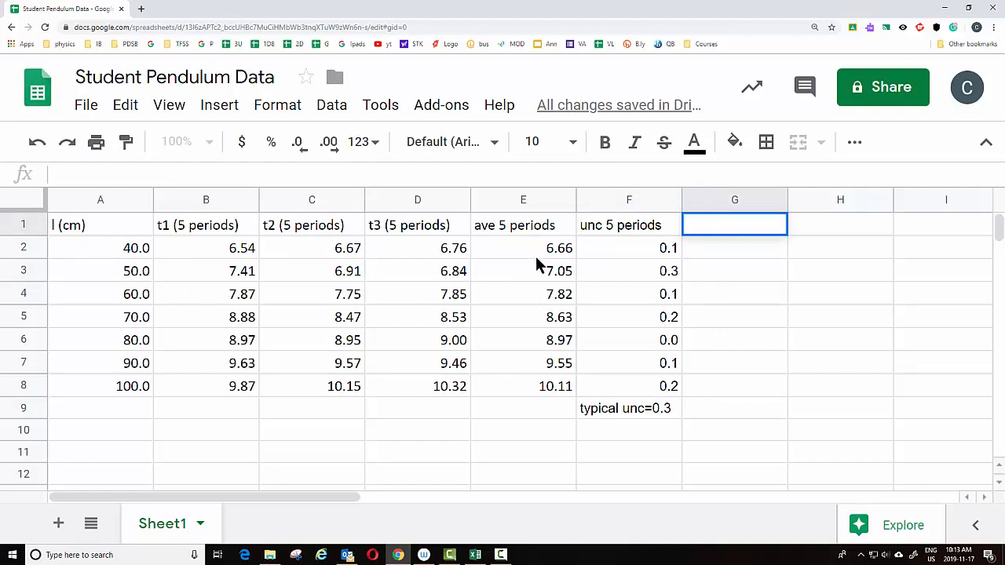
pyautogui.click(714, 223)
pyautogui.write('period')
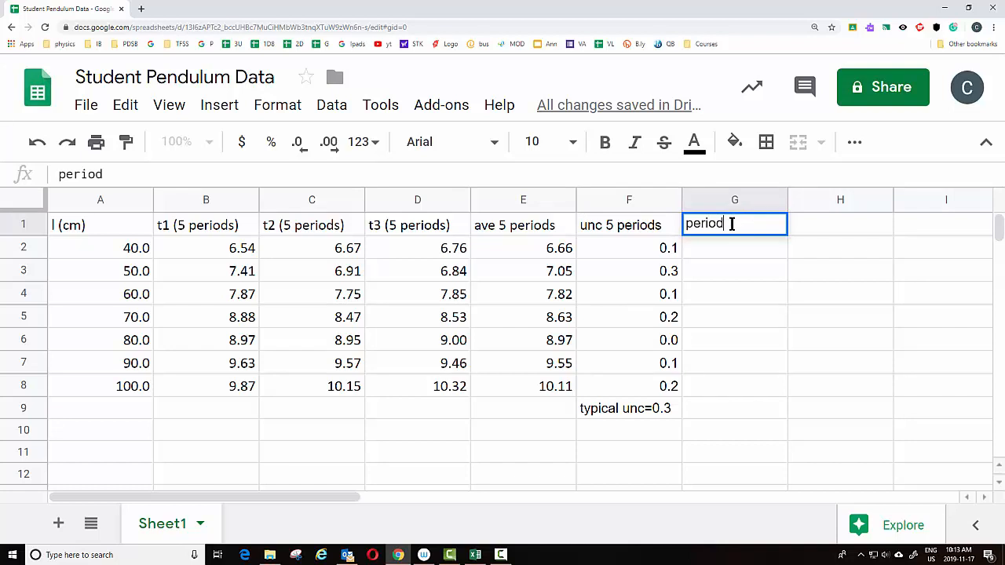
pyautogui.write(' (s)')
# Enter =E2/5 in G2 to compute the single period from the five-period average
pyautogui.doubleClick(738, 245)
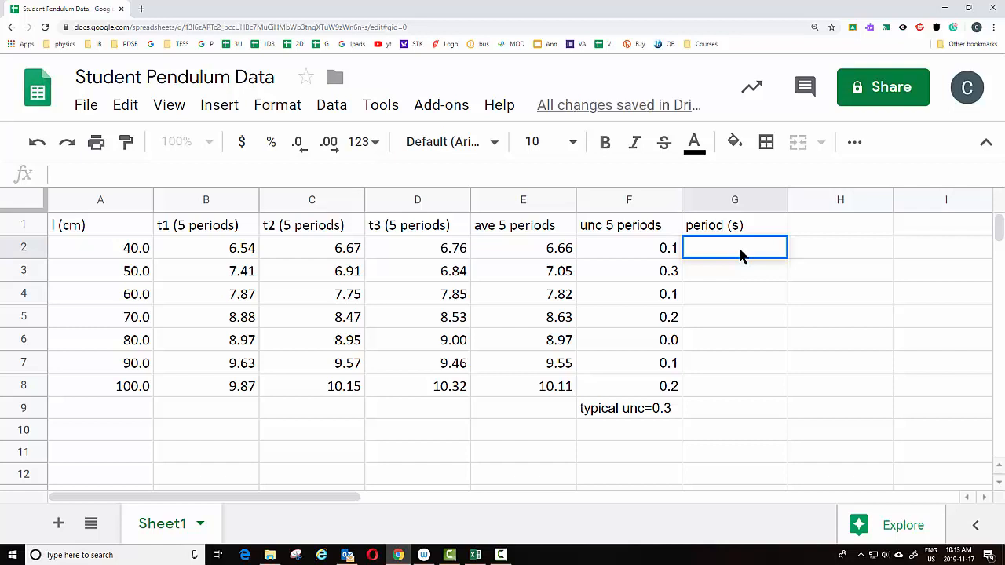
pyautogui.write('=')
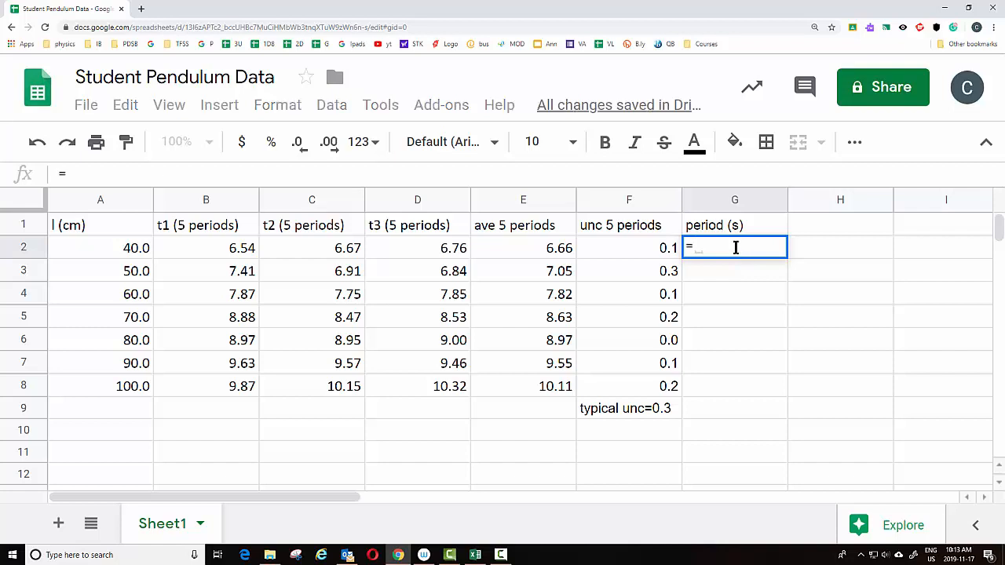
pyautogui.click(536, 245)
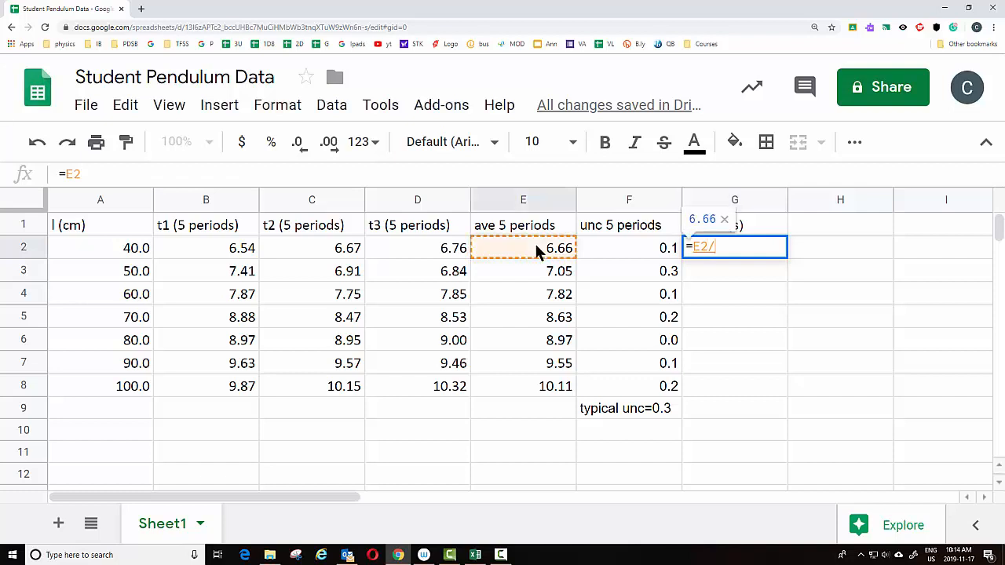
pyautogui.write('/5')
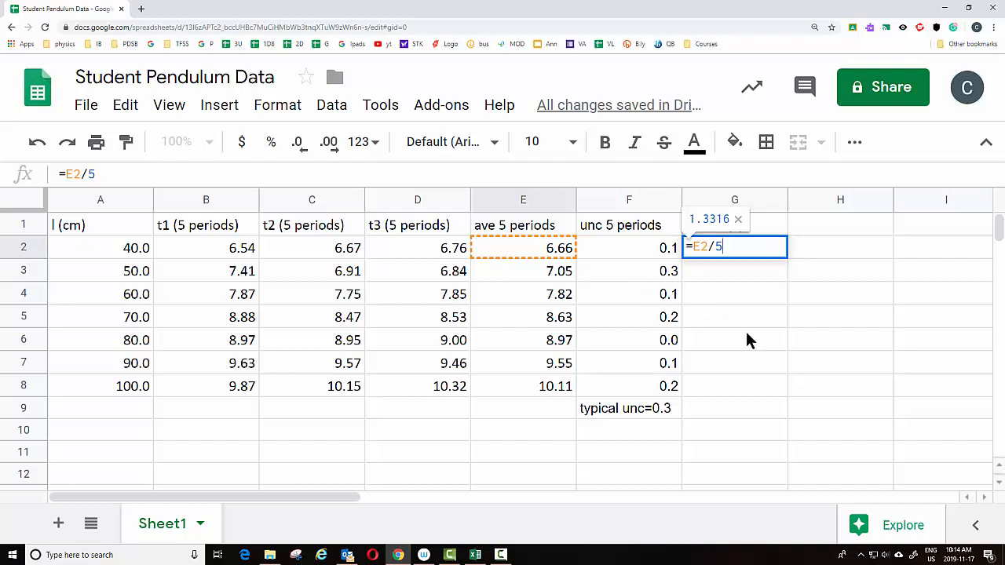
pyautogui.press('Return')
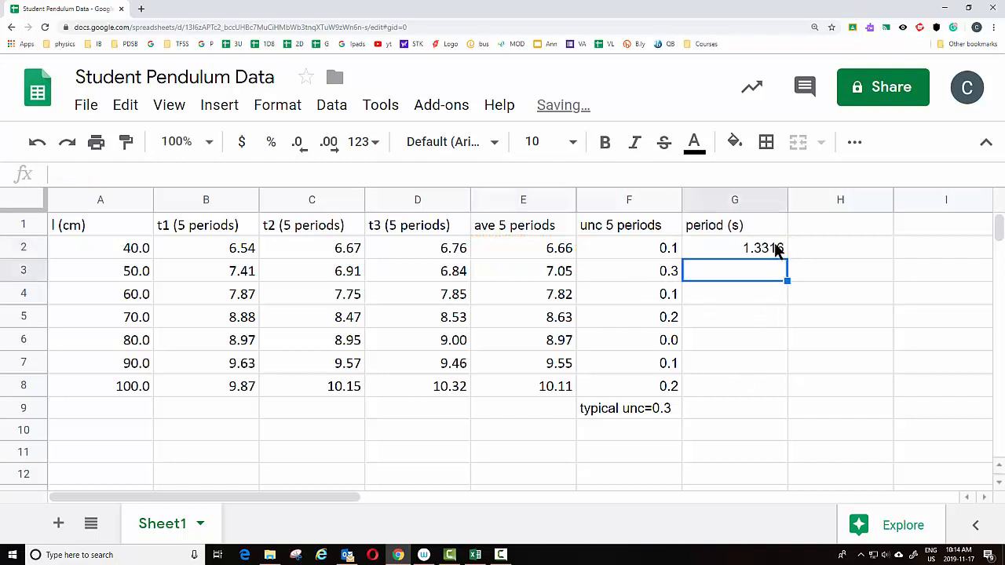
# Fill the period formula down to row 8 and show it with two decimal places
pyautogui.click(782, 250)
pyautogui.moveTo(785, 255); pyautogui.dragTo(788, 389)
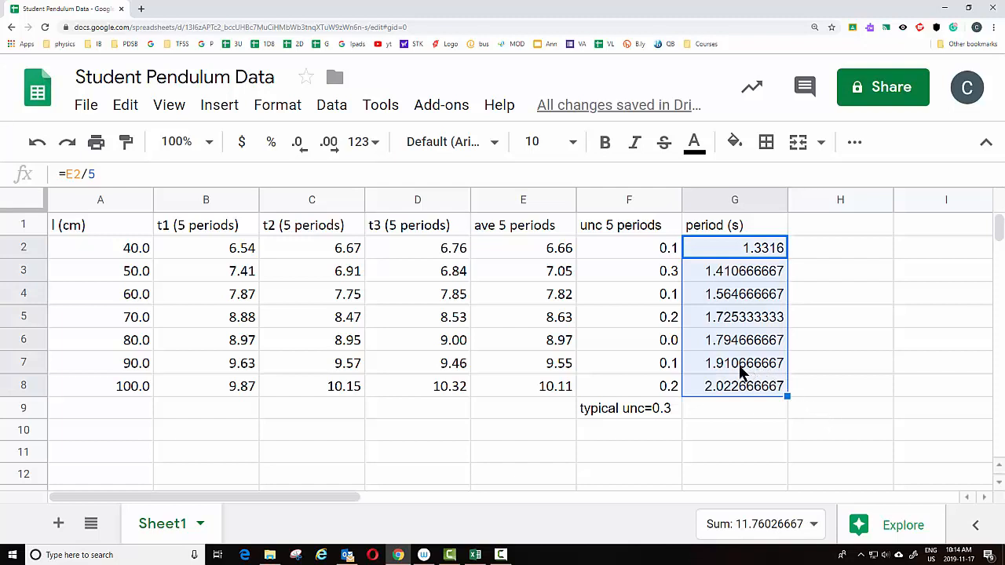
pyautogui.click(298, 145)
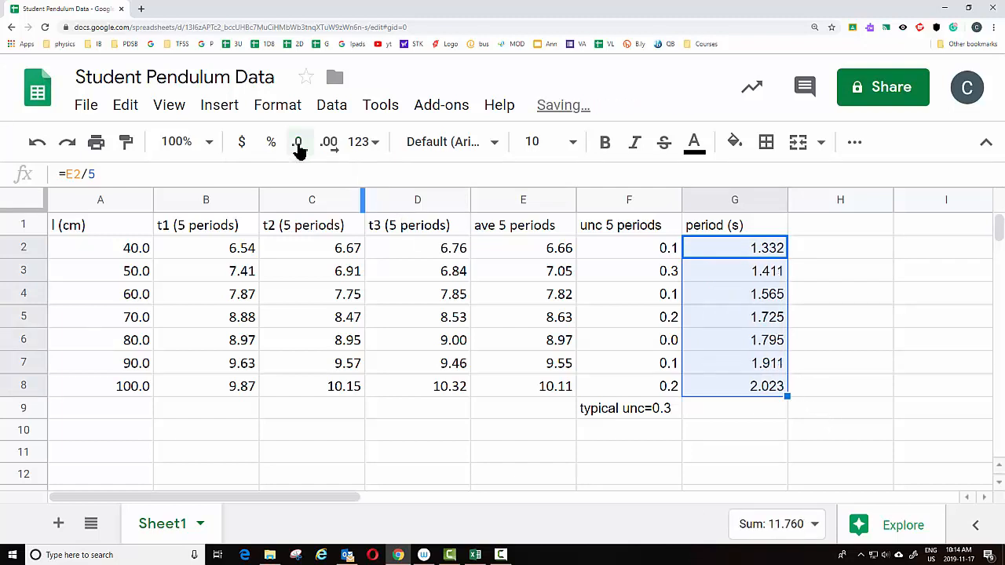
pyautogui.click(298, 145)
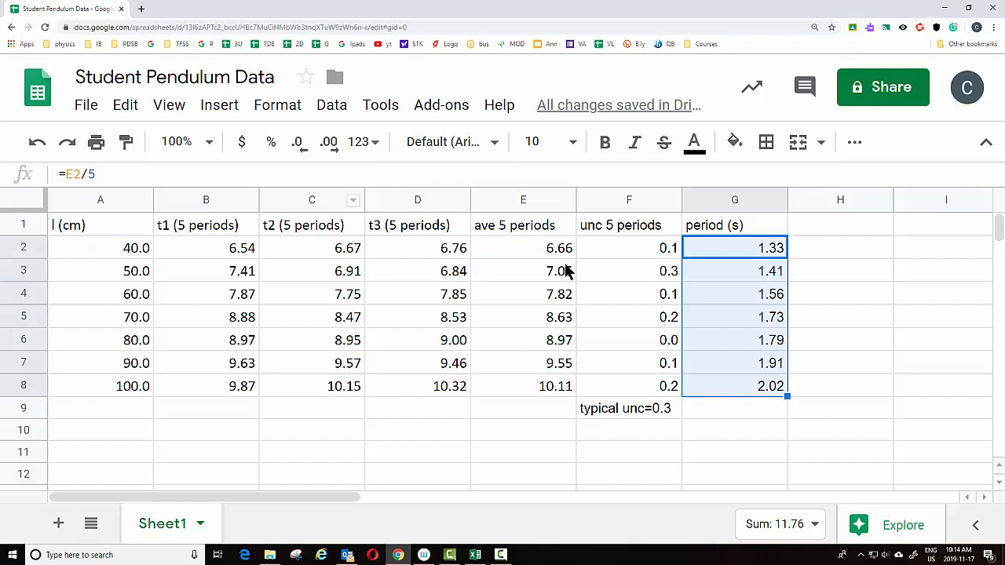
# Label column H with the header "unc. in period"
pyautogui.click(844, 223)
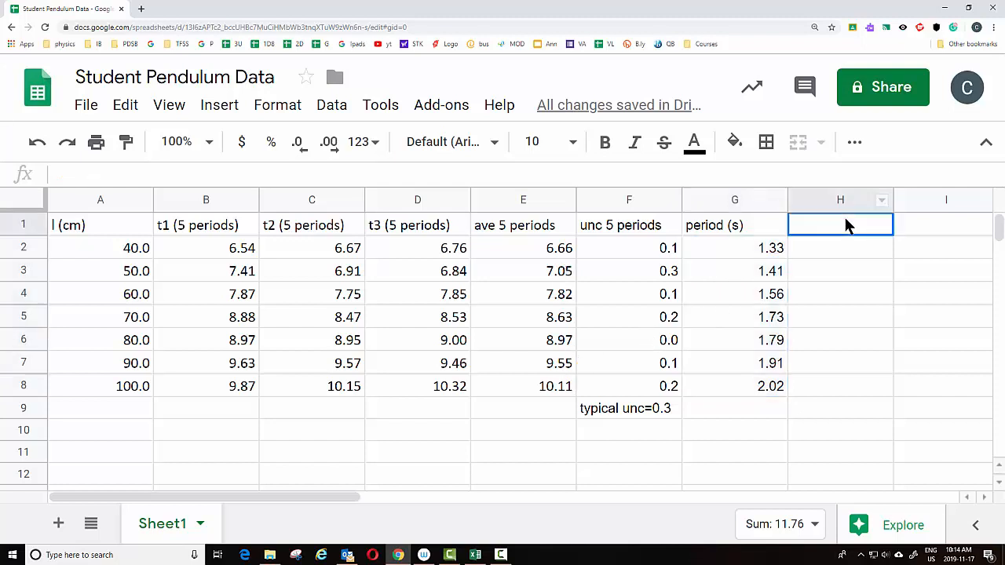
pyautogui.doubleClick(844, 224)
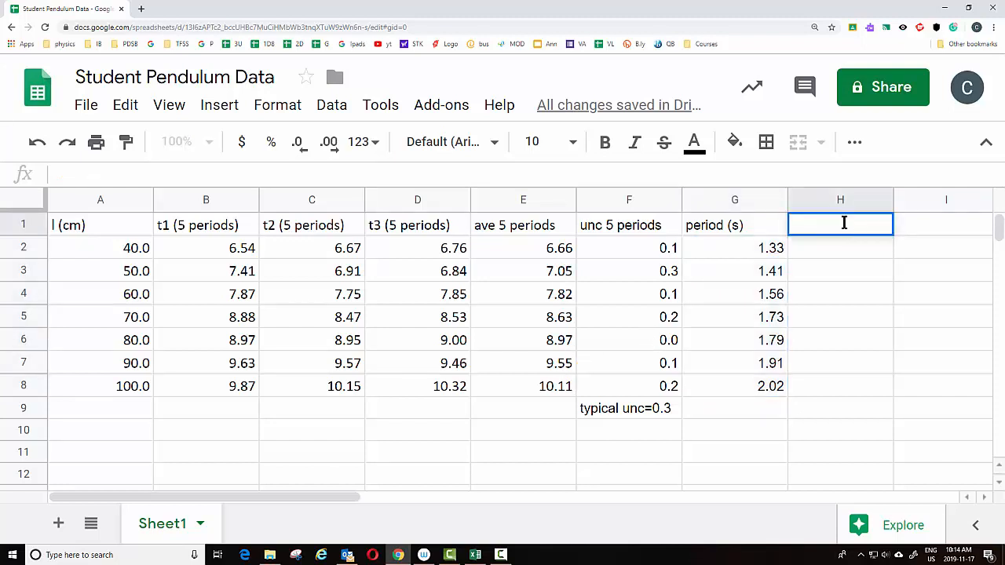
pyautogui.write('unc. in period')
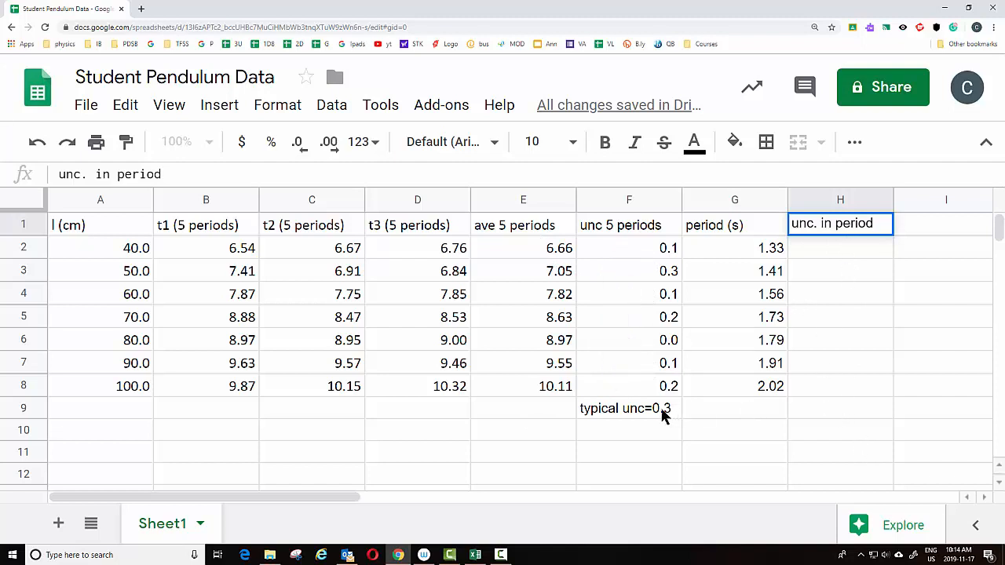
# Enter =0.3/5 in H2 as the period uncertainty and fill it down to row 8
pyautogui.doubleClick(830, 248)
pyautogui.write('0.')
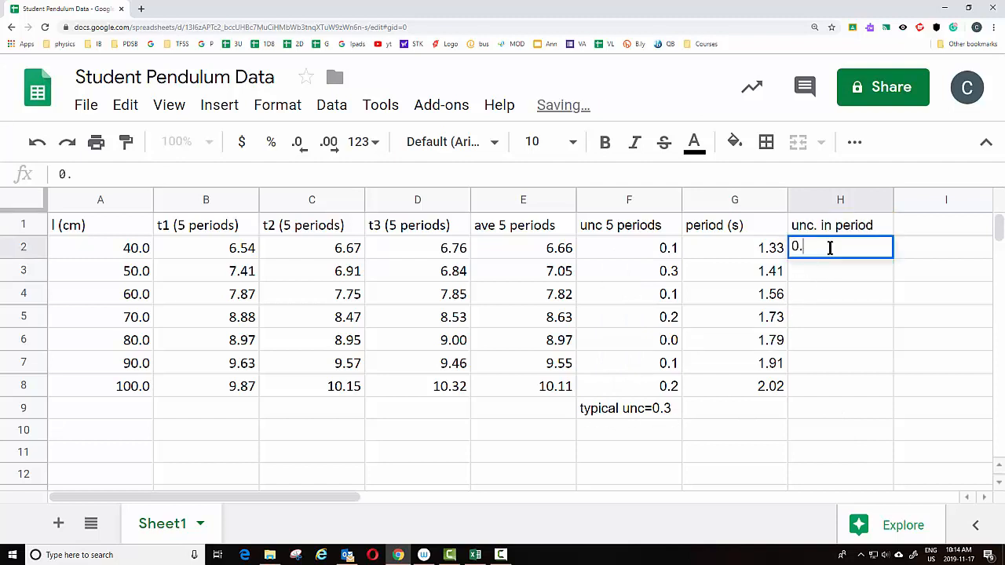
pyautogui.write('3/')
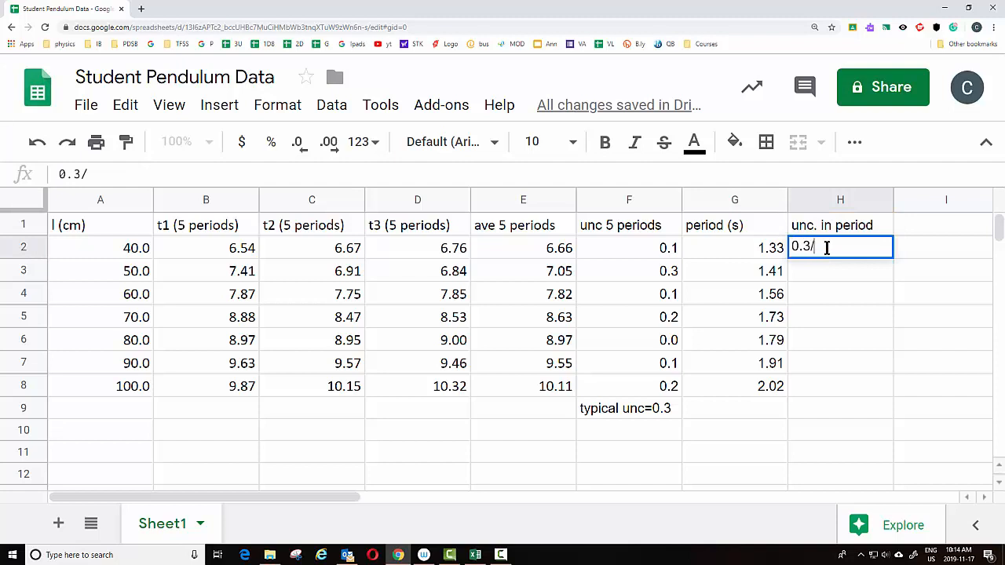
pyautogui.write('5')
pyautogui.click(799, 246)
pyautogui.press('Home')
pyautogui.write('=')
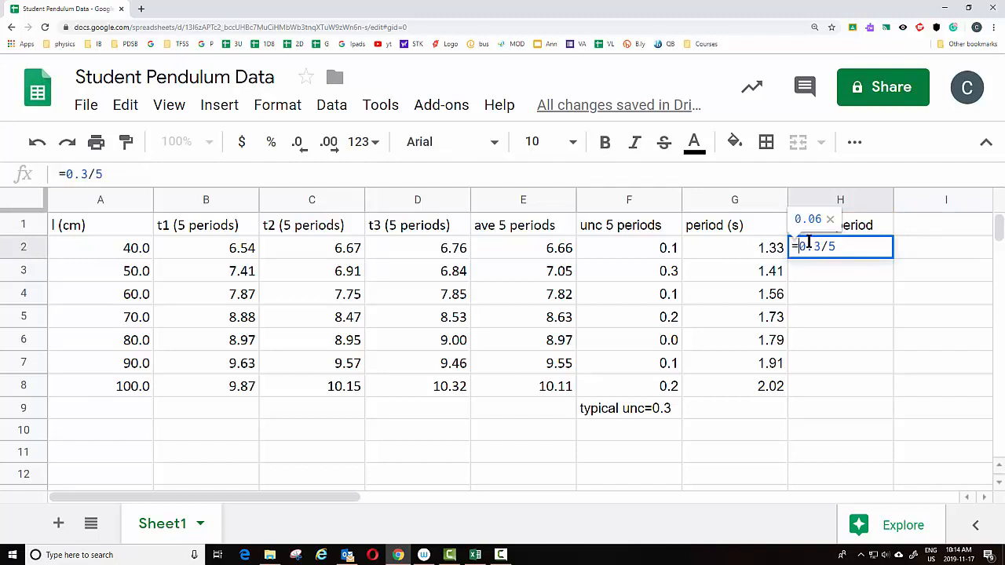
pyautogui.press('Return')
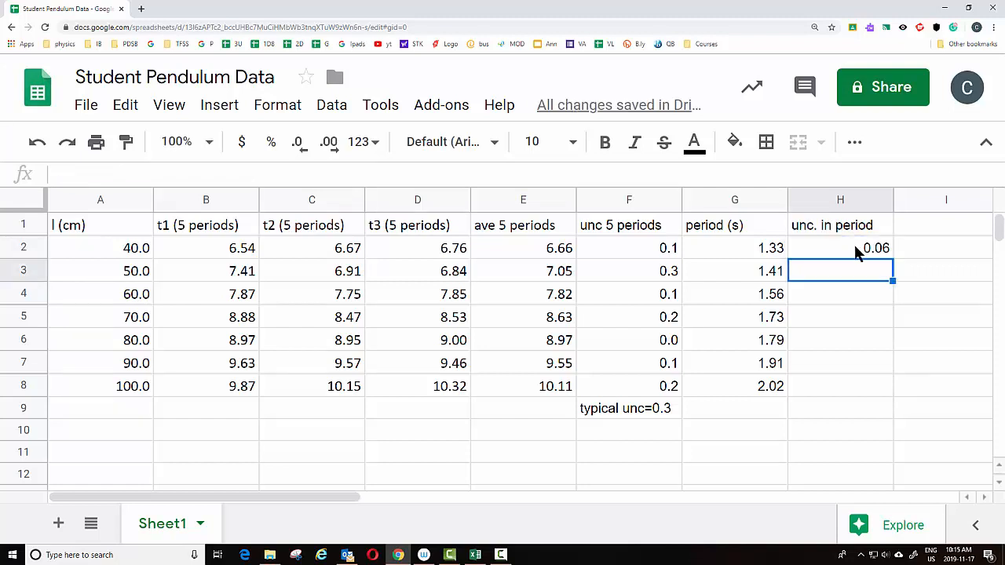
pyautogui.click(870, 248)
pyautogui.moveTo(888, 257); pyautogui.dragTo(892, 393)
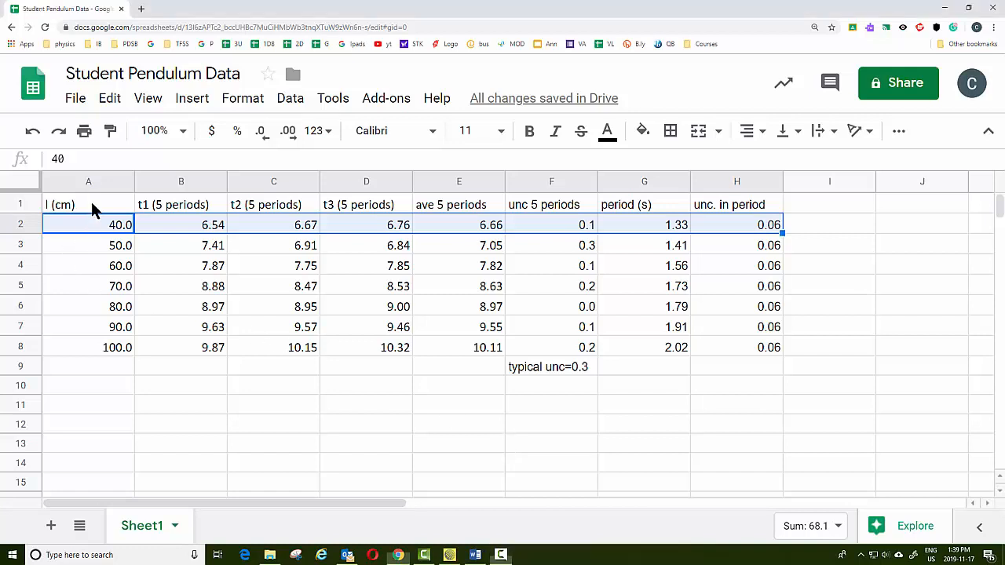
# Insert a chart from the table range A1:H8
pyautogui.moveTo(90, 203); pyautogui.dragTo(770, 350)
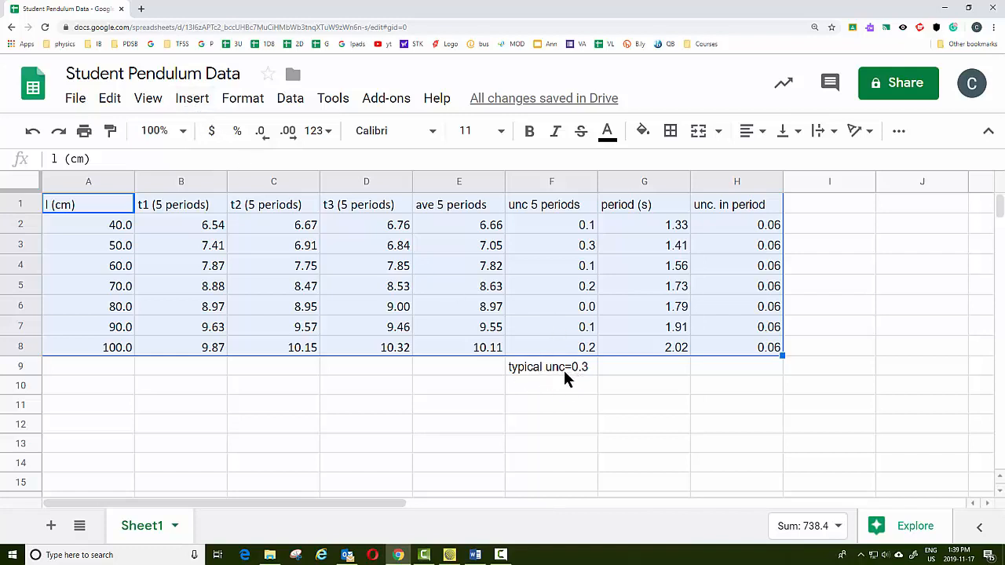
pyautogui.click(191, 102)
pyautogui.click(229, 352)
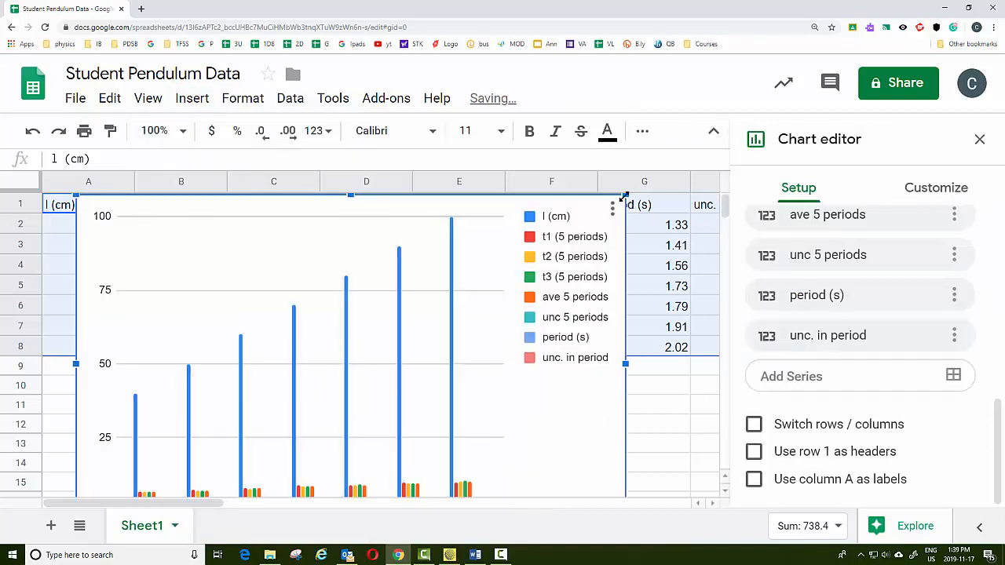
# Shrink the chart and move it below the table, around columns B to D from row 10
pyautogui.click(631, 277)
pyautogui.scroll(-2, 630, 274)
pyautogui.moveTo(625, 489); pyautogui.dragTo(393, 349)
pyautogui.moveTo(309, 271); pyautogui.dragTo(391, 439)
pyautogui.scroll(-2, 523, 403)
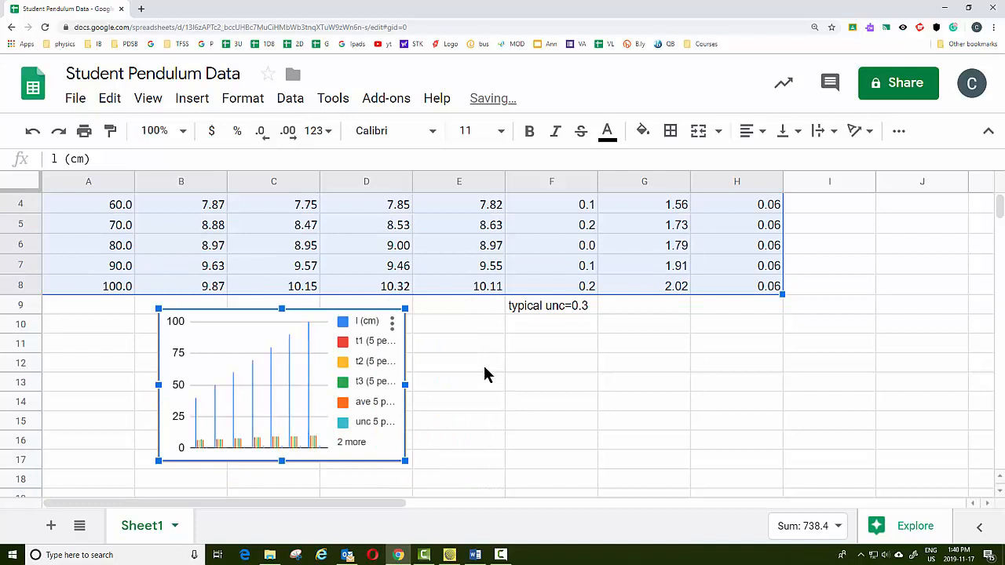
# Change the chart type to a scatter chart
pyautogui.doubleClick(326, 337)
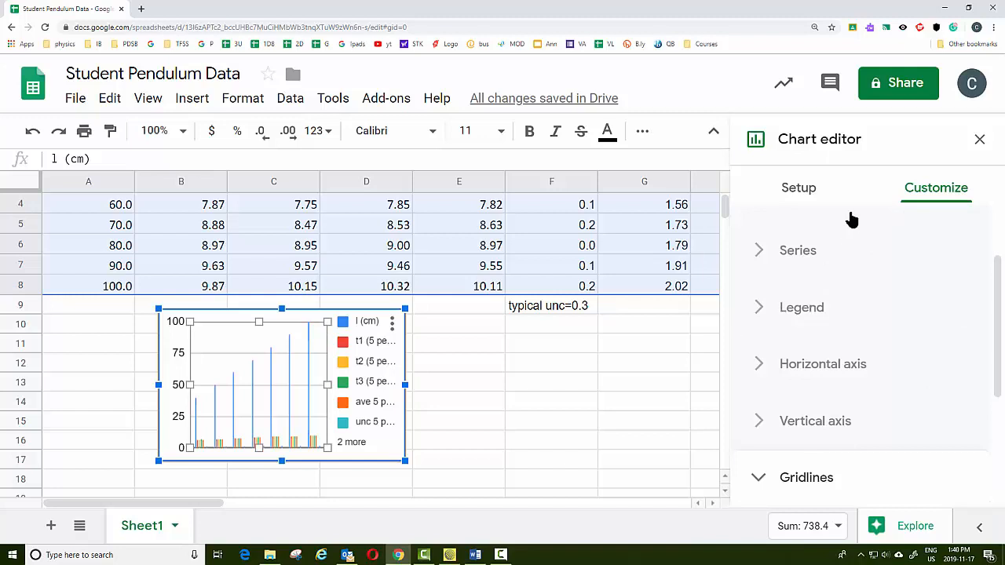
pyautogui.click(798, 195)
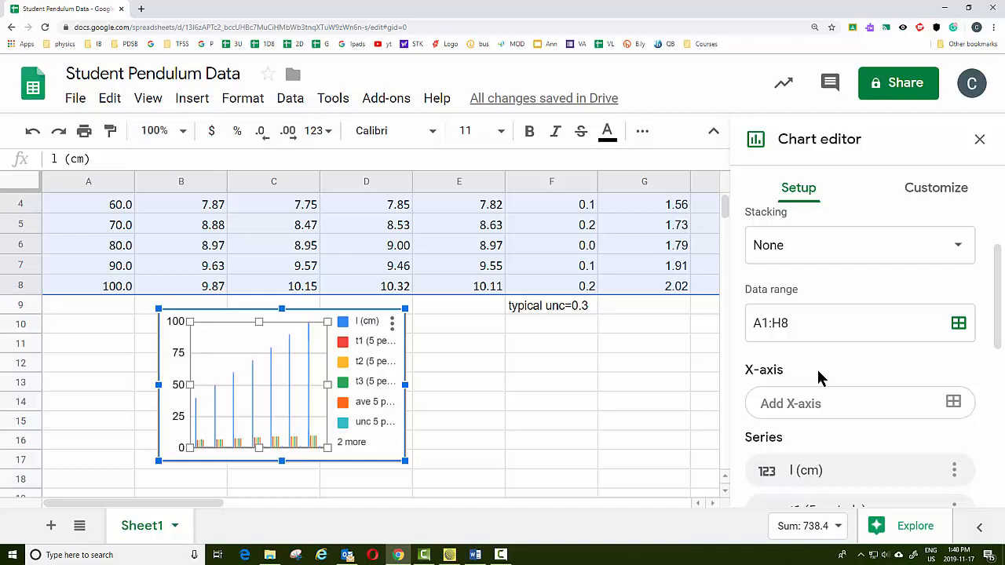
pyautogui.click(935, 191)
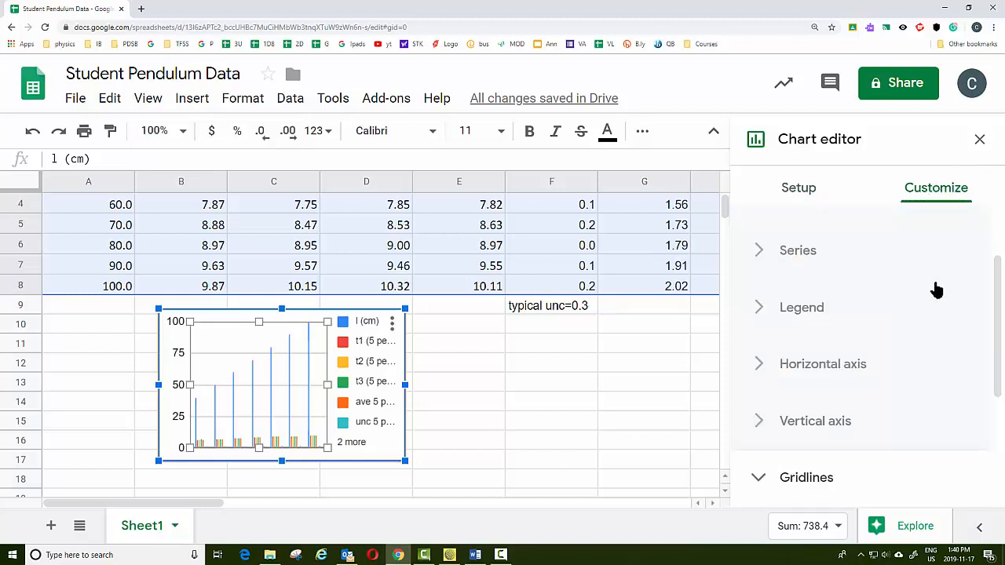
pyautogui.click(804, 262)
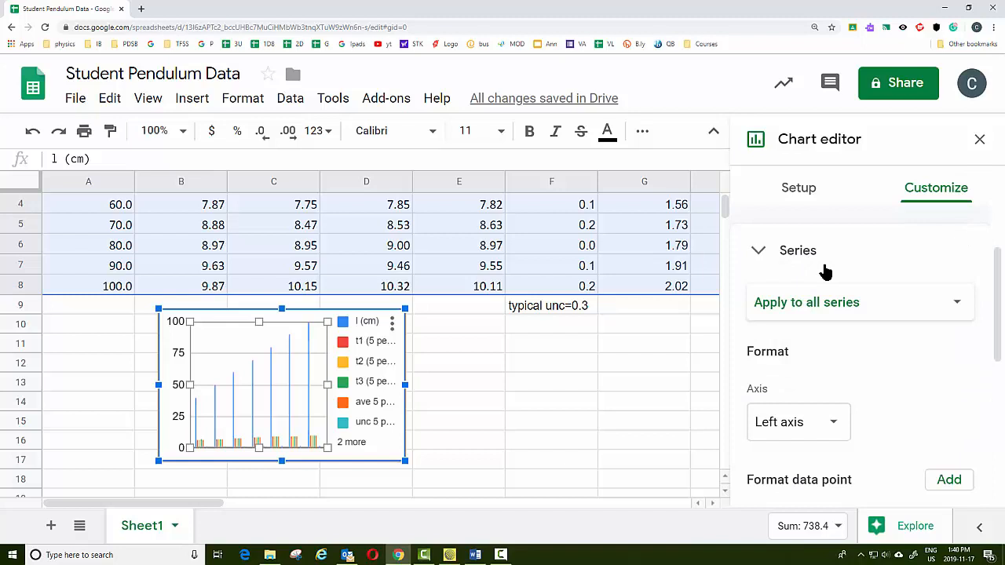
pyautogui.click(758, 253)
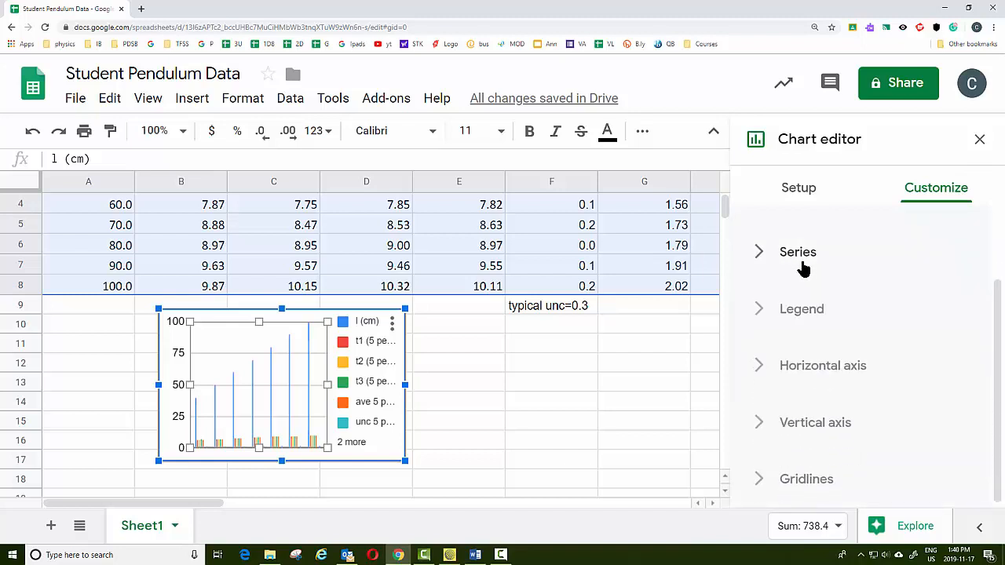
pyautogui.scroll(2, 803, 266)
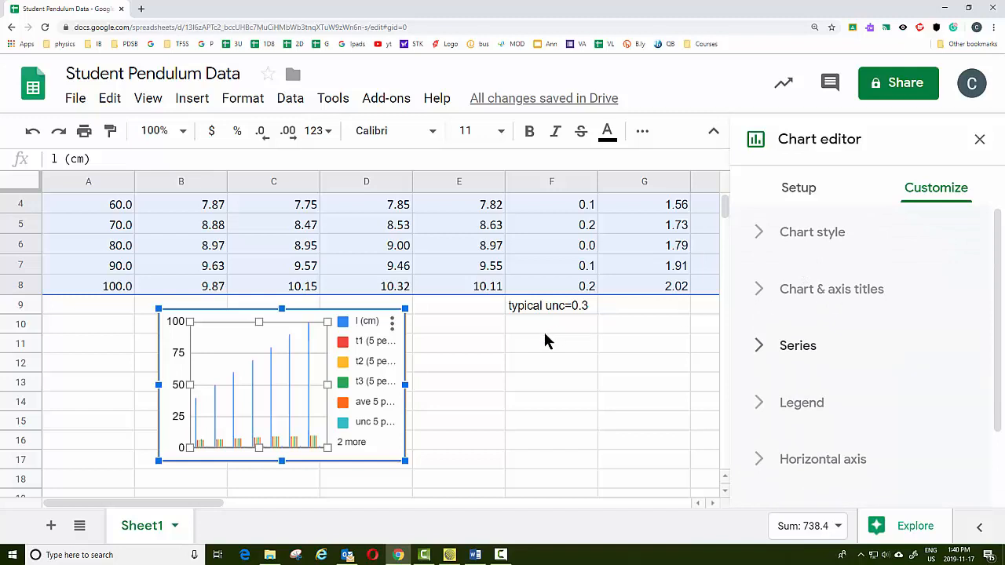
pyautogui.click(799, 188)
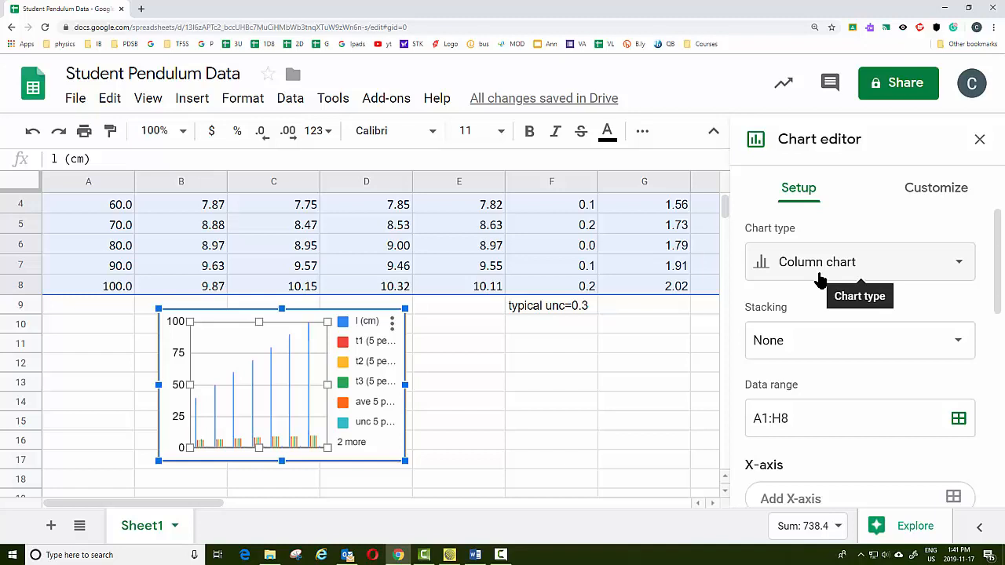
pyautogui.click(819, 275)
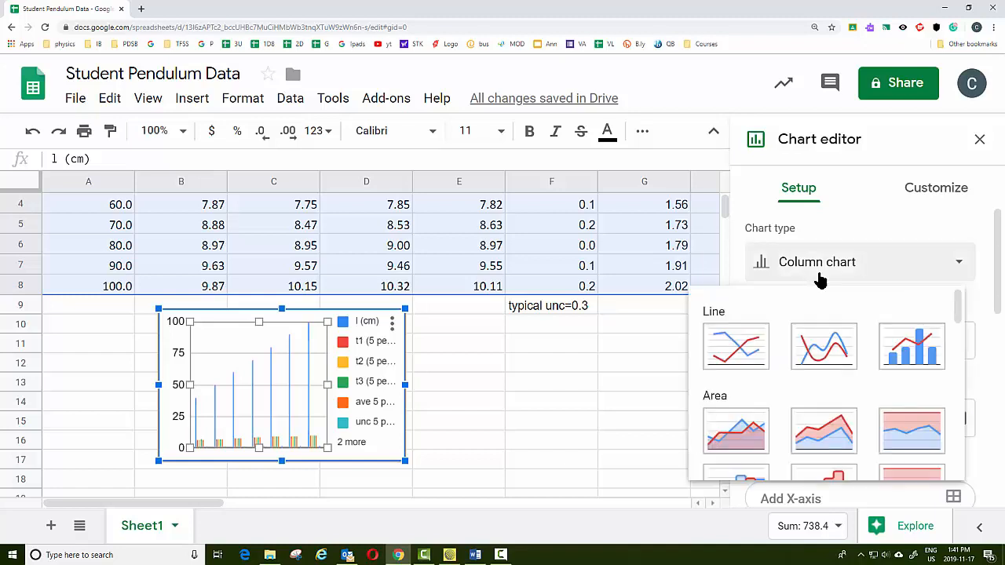
pyautogui.scroll(-6, 734, 392)
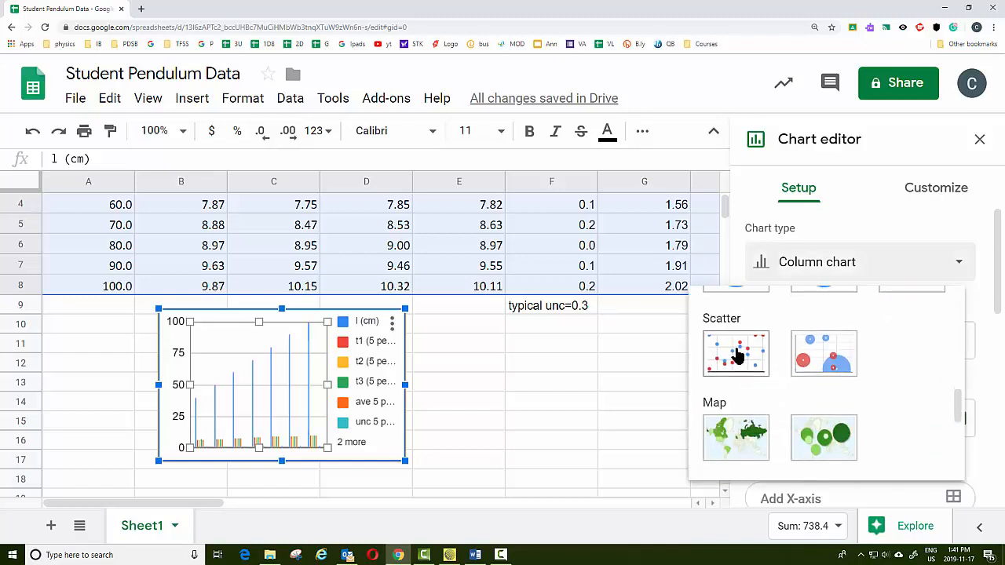
pyautogui.click(739, 355)
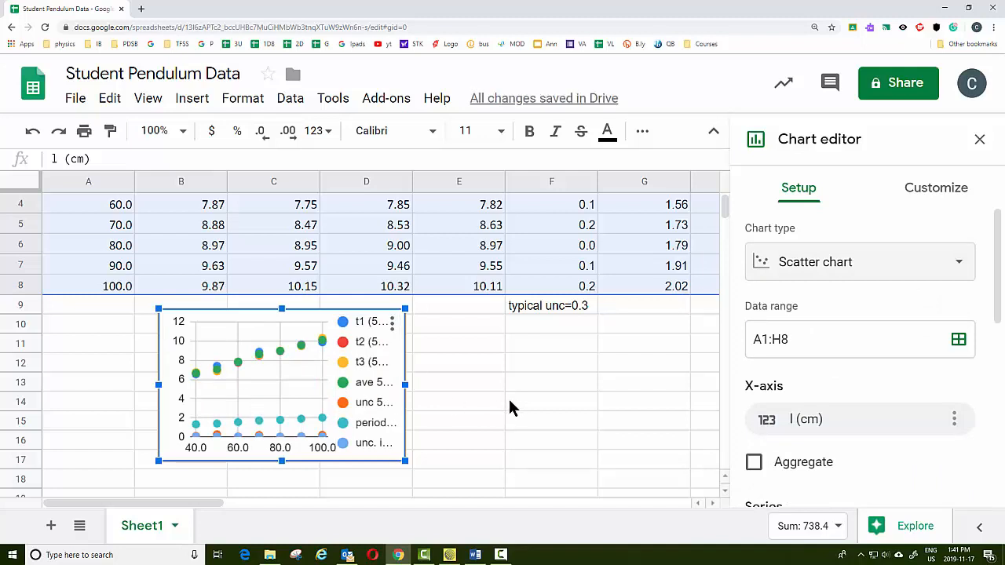
# Remove every chart series except period (s), leaving l (cm) as the x-axis
pyautogui.scroll(-1, 517, 402)
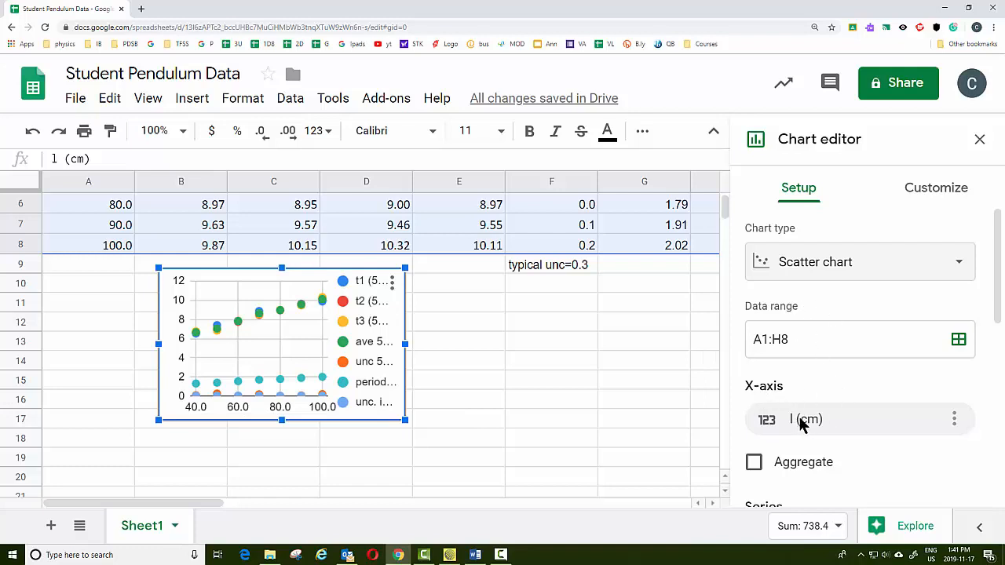
pyautogui.scroll(-1, 807, 421)
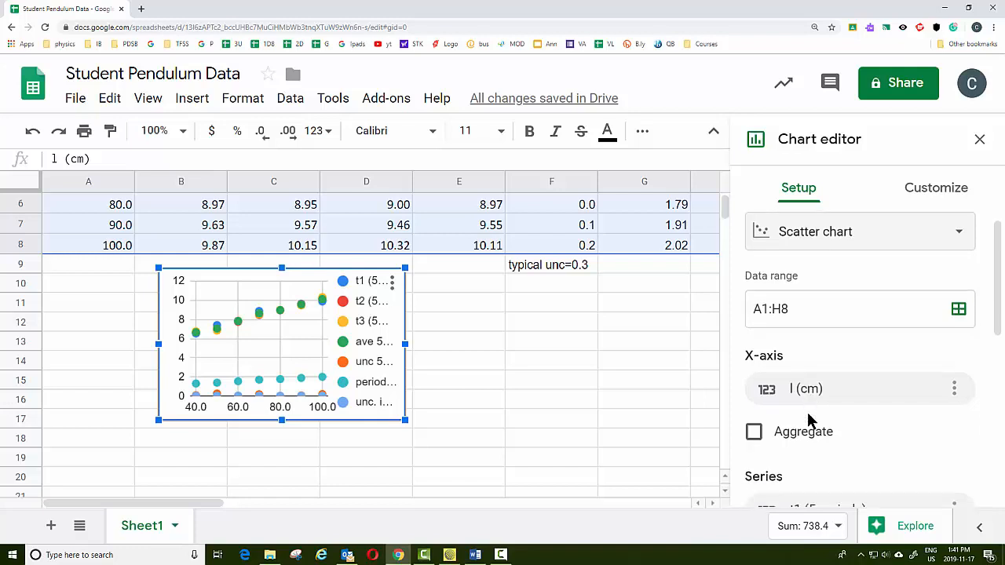
pyautogui.scroll(-4, 809, 420)
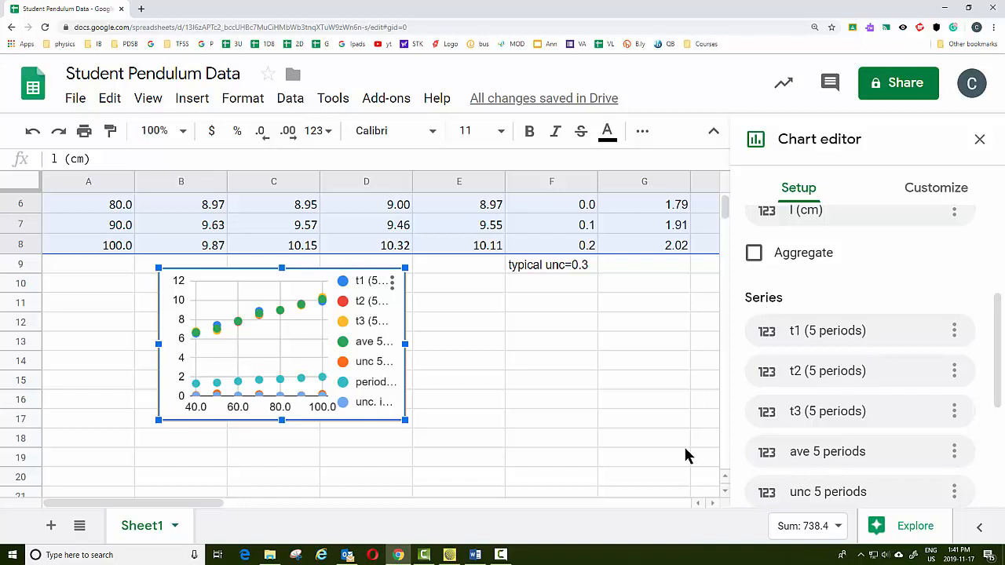
pyautogui.scroll(3, 684, 452)
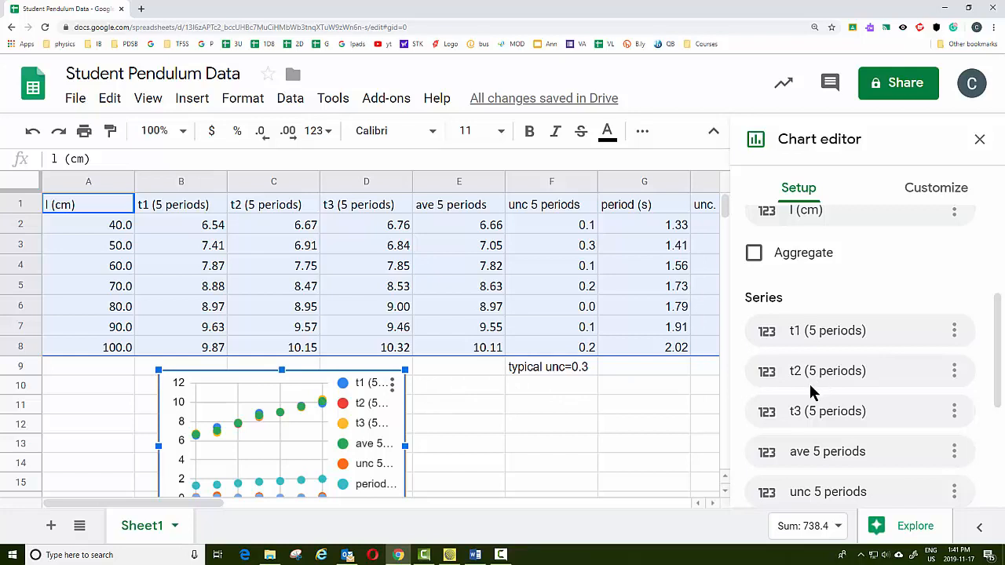
pyautogui.scroll(-1, 817, 392)
pyautogui.click(955, 279)
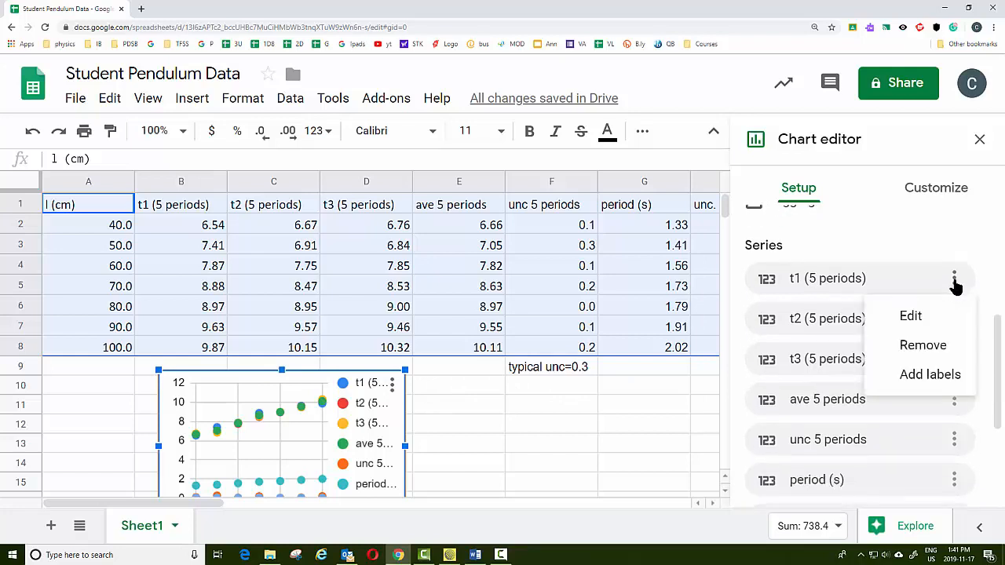
pyautogui.click(937, 347)
pyautogui.click(955, 320)
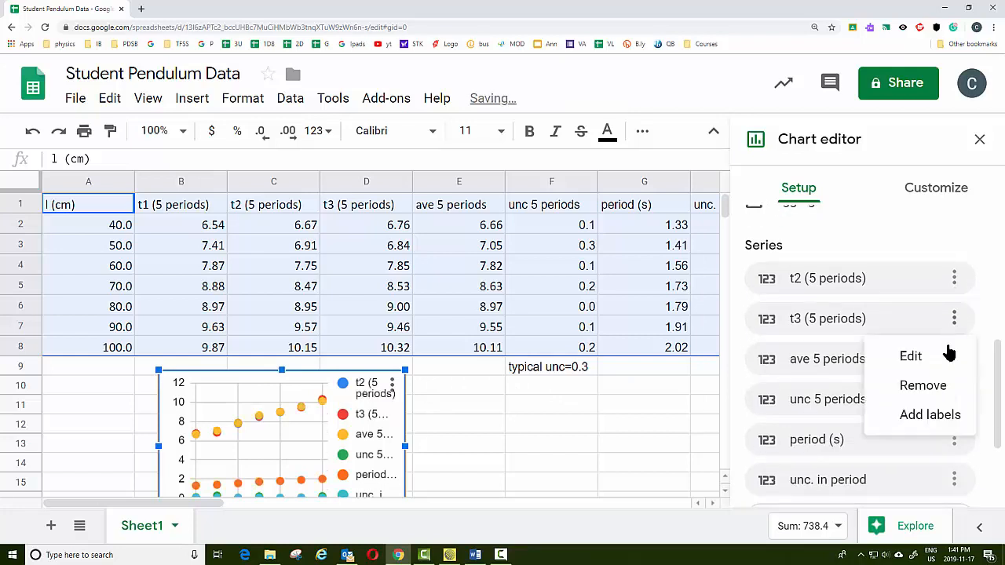
pyautogui.click(933, 385)
pyautogui.click(954, 280)
pyautogui.click(933, 352)
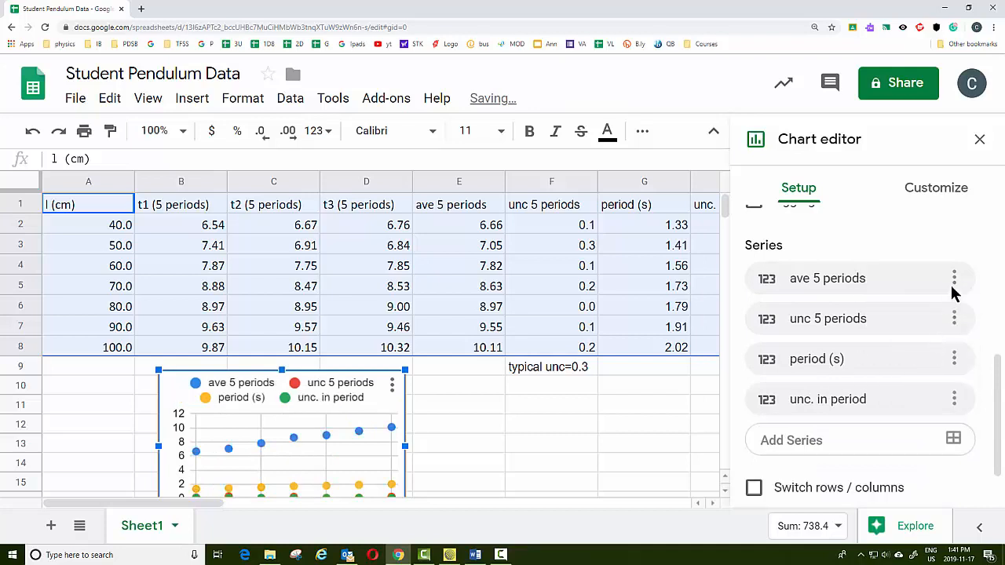
pyautogui.click(954, 280)
pyautogui.click(929, 349)
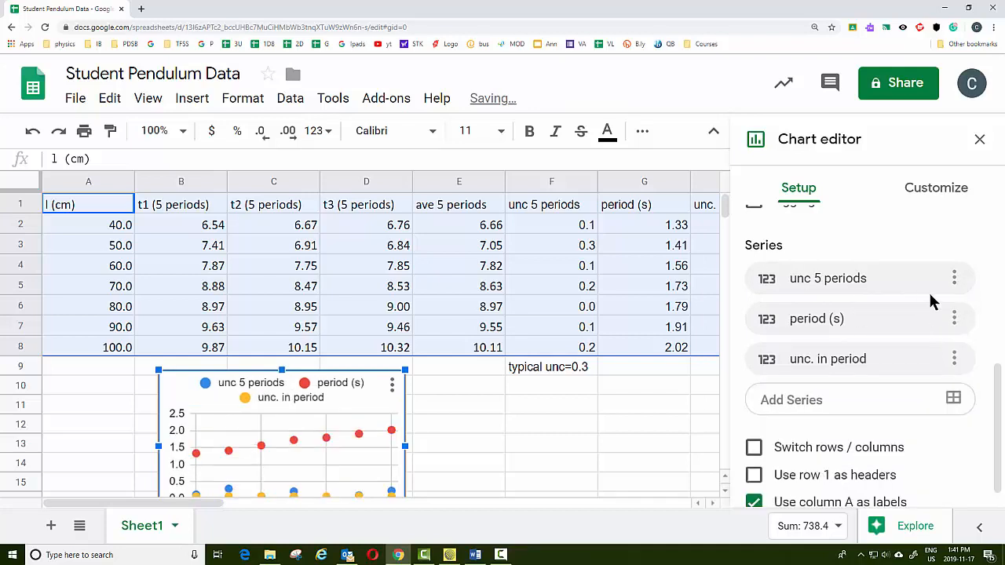
pyautogui.click(955, 281)
pyautogui.click(925, 343)
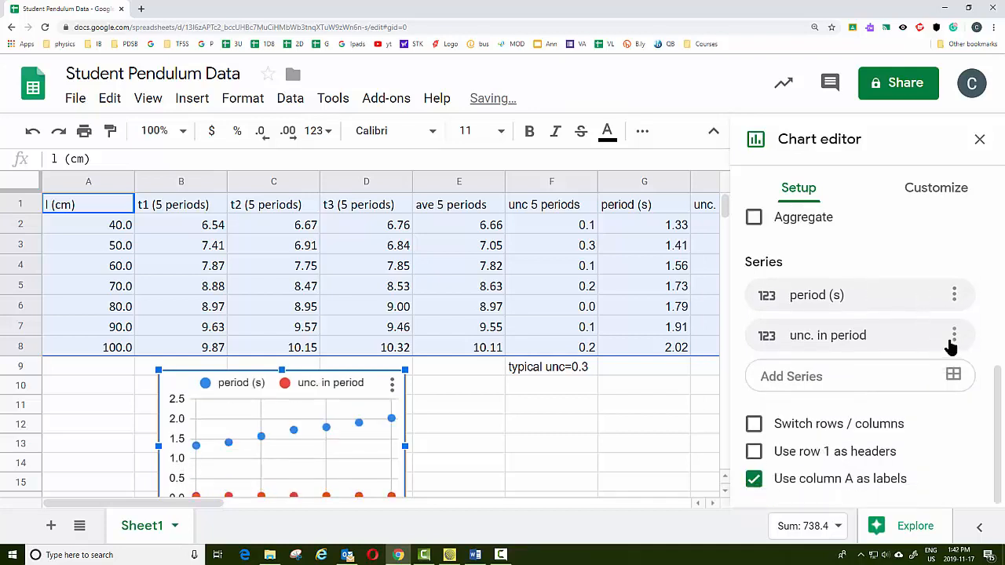
pyautogui.click(954, 335)
pyautogui.click(929, 404)
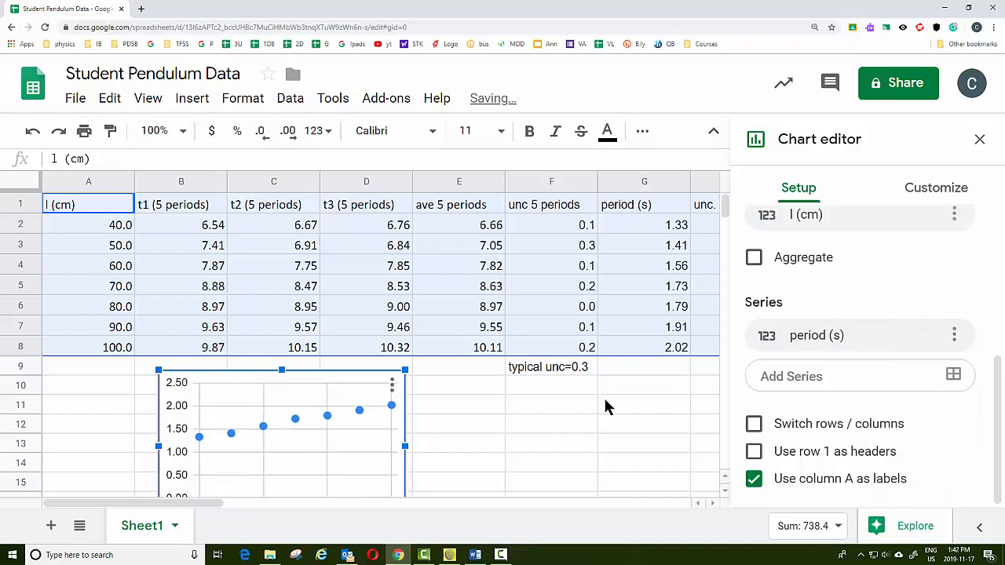
pyautogui.scroll(-1, 606, 406)
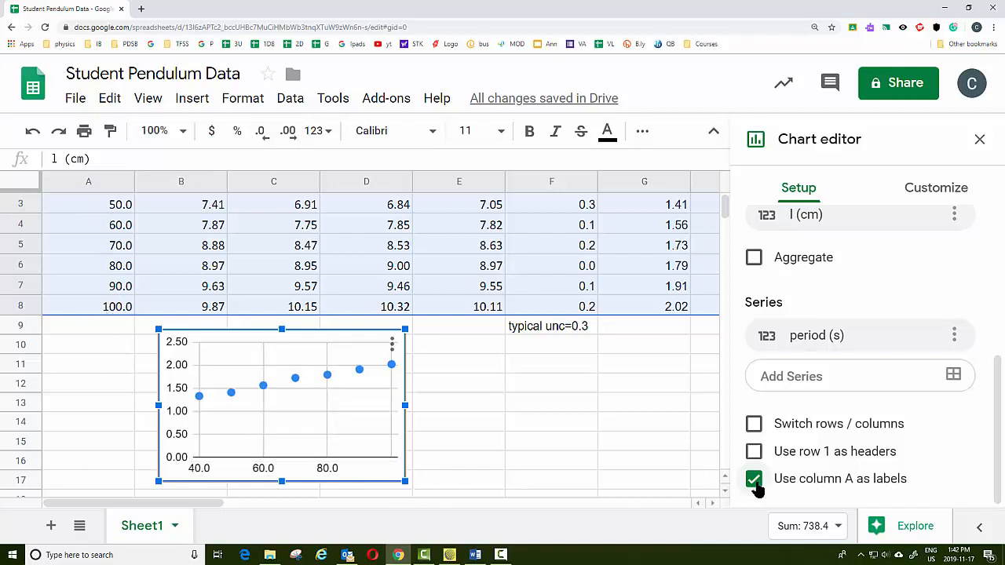
pyautogui.click(765, 484)
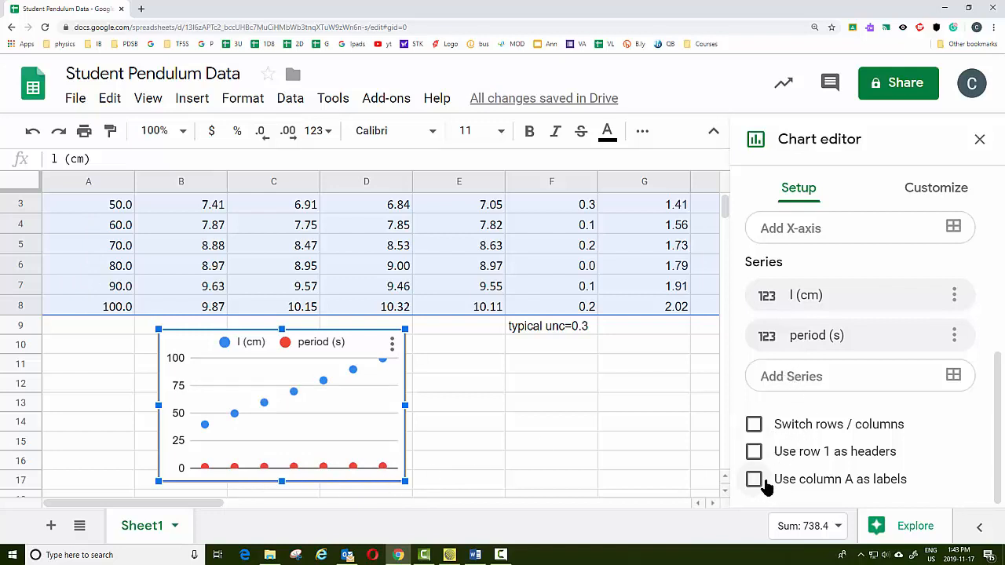
pyautogui.click(754, 479)
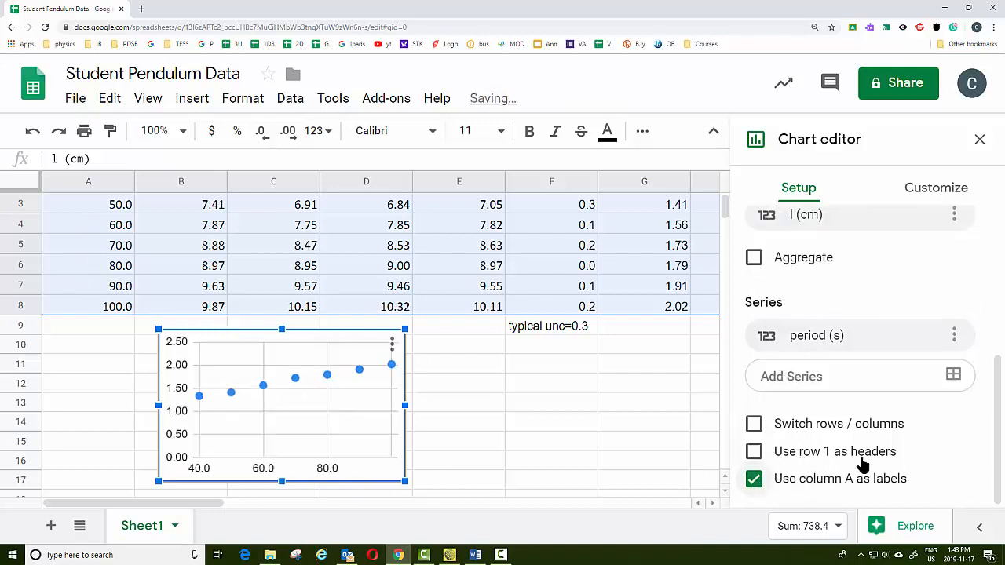
# Enable using row 1 as headers for the chart data
pyautogui.scroll(2, 562, 431)
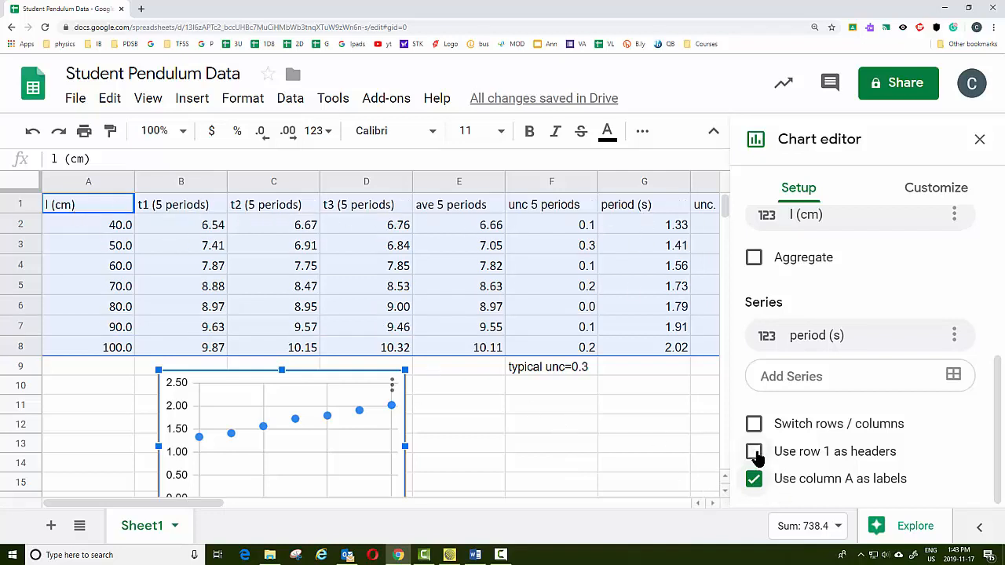
pyautogui.click(755, 452)
# Set the chart's vertical axis title to Period (s)
pyautogui.click(927, 195)
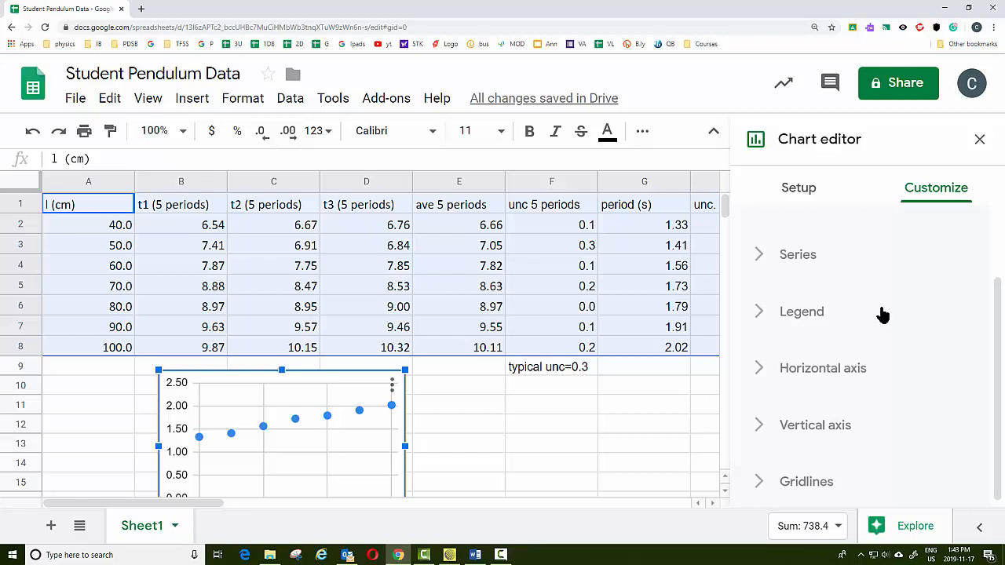
pyautogui.scroll(2, 881, 314)
pyautogui.click(855, 292)
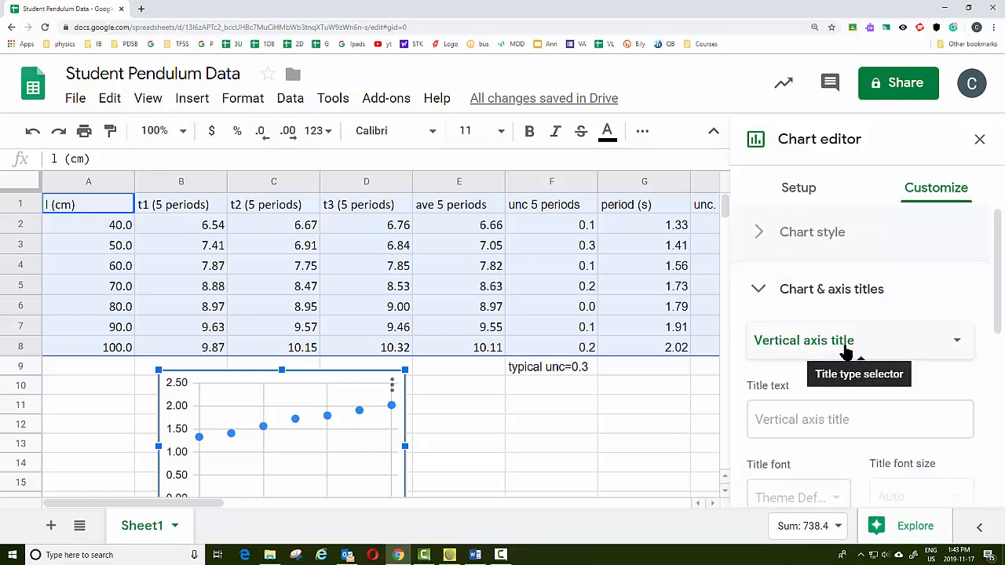
pyautogui.click(824, 425)
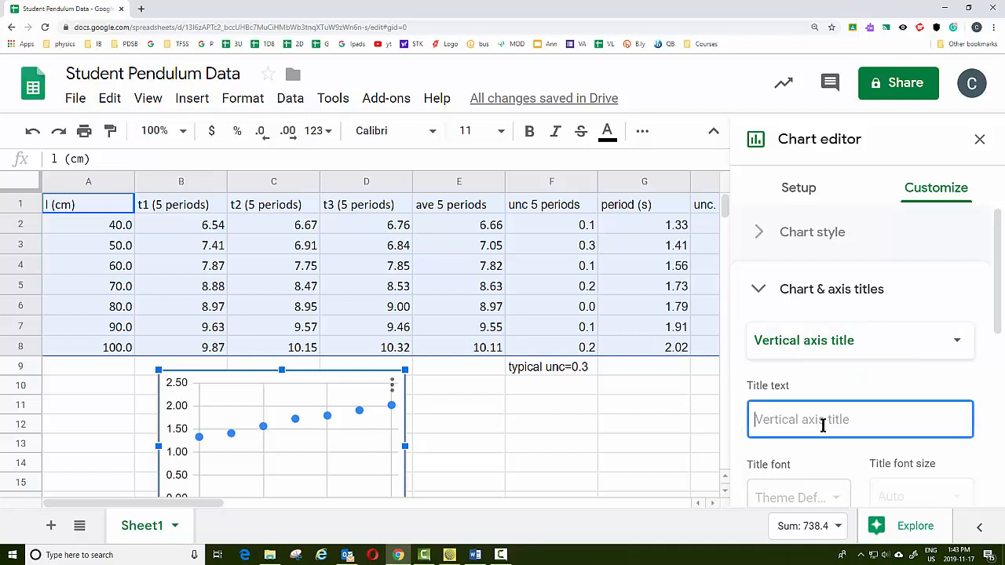
pyautogui.write('Period')
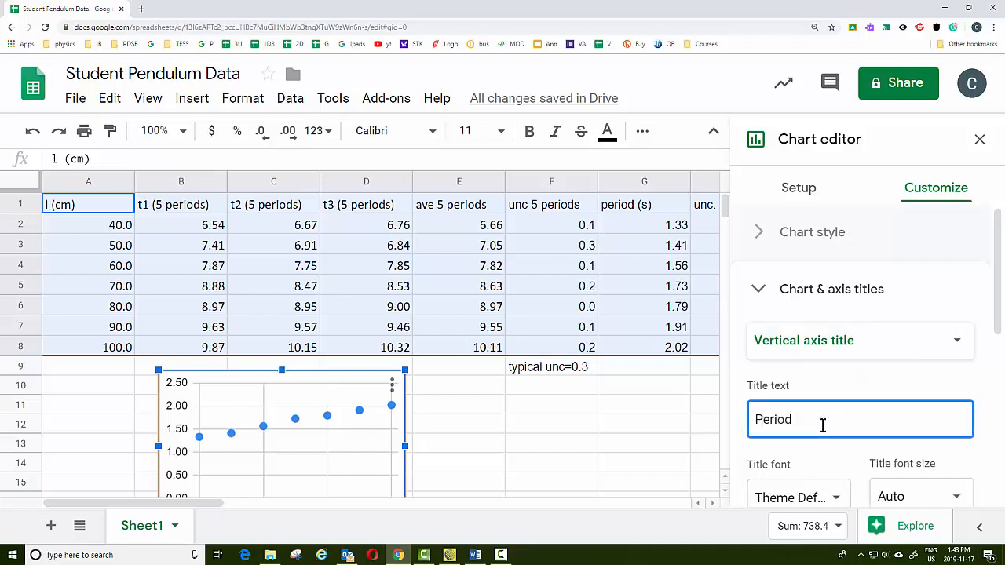
pyautogui.write(' (s)')
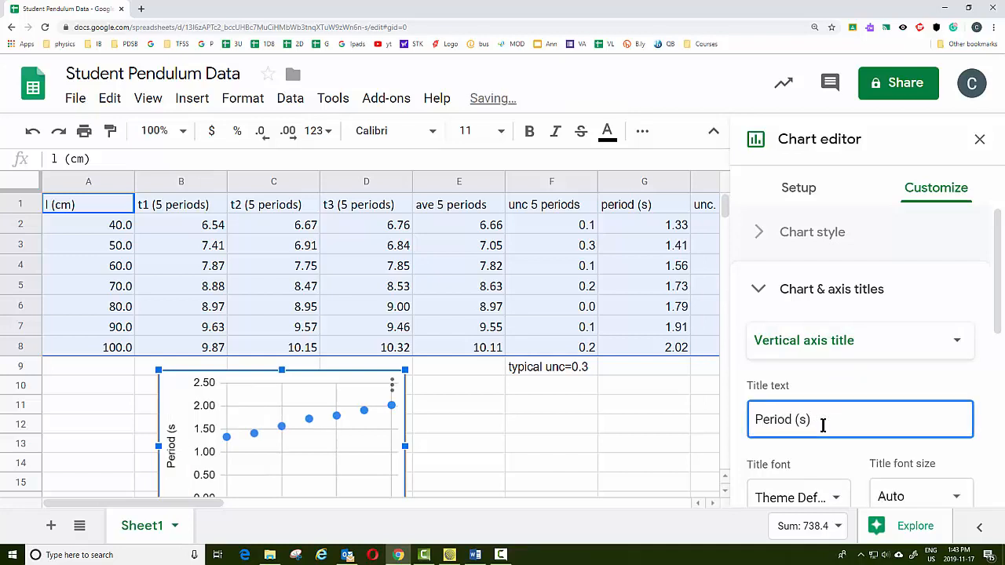
# Set the chart title to Period of a Pendulum
pyautogui.click(801, 343)
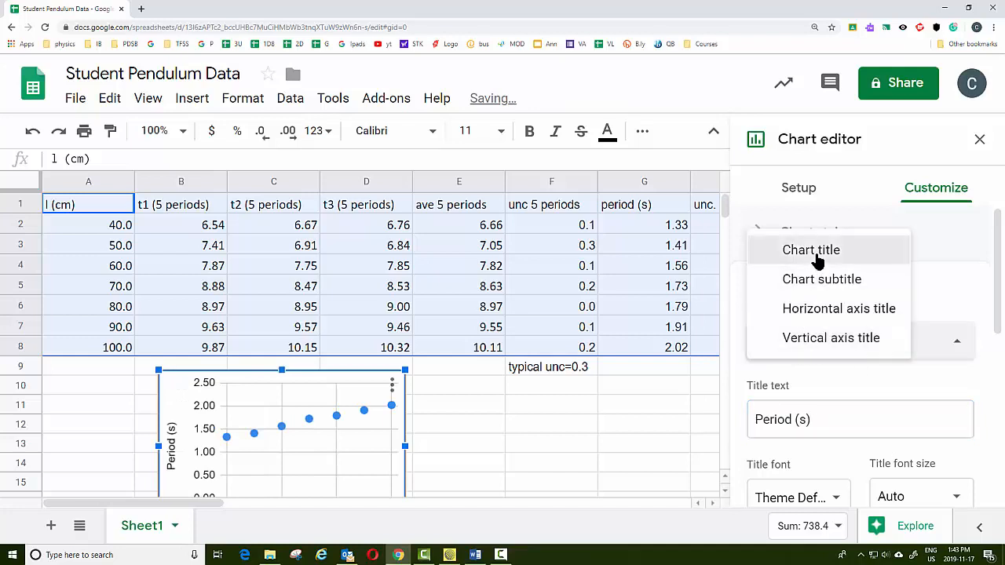
pyautogui.click(817, 251)
pyautogui.click(832, 434)
pyautogui.write('Pe')
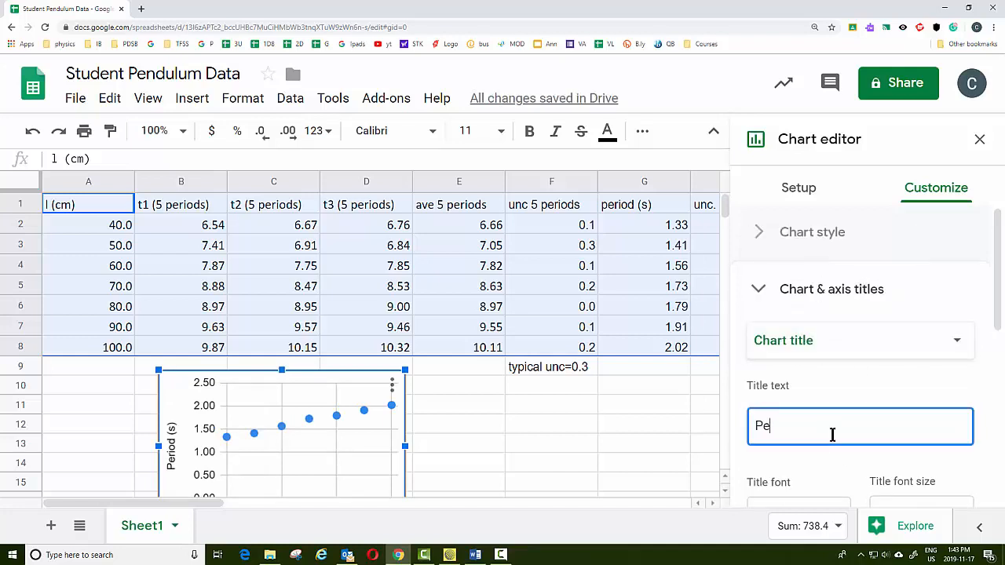
pyautogui.write('riod o')
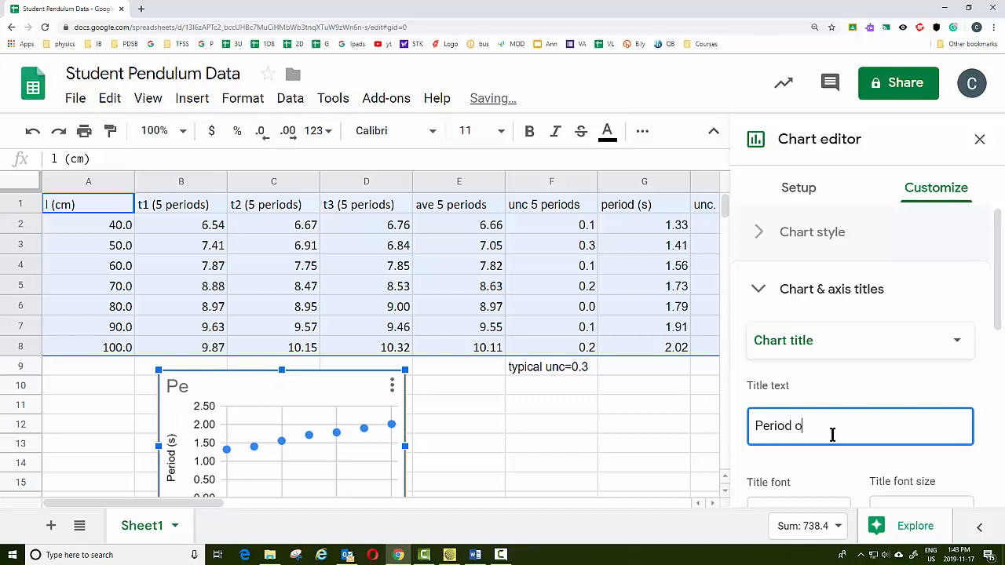
pyautogui.write('f a Pendulum')
# Set the horizontal axis title to Length (cm)
pyautogui.click(812, 346)
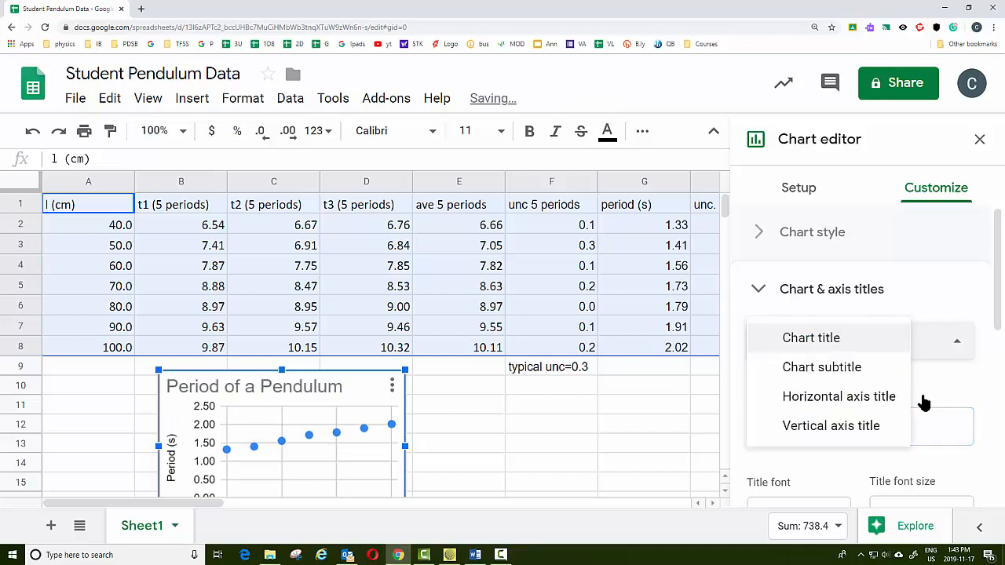
pyautogui.click(836, 396)
pyautogui.click(837, 417)
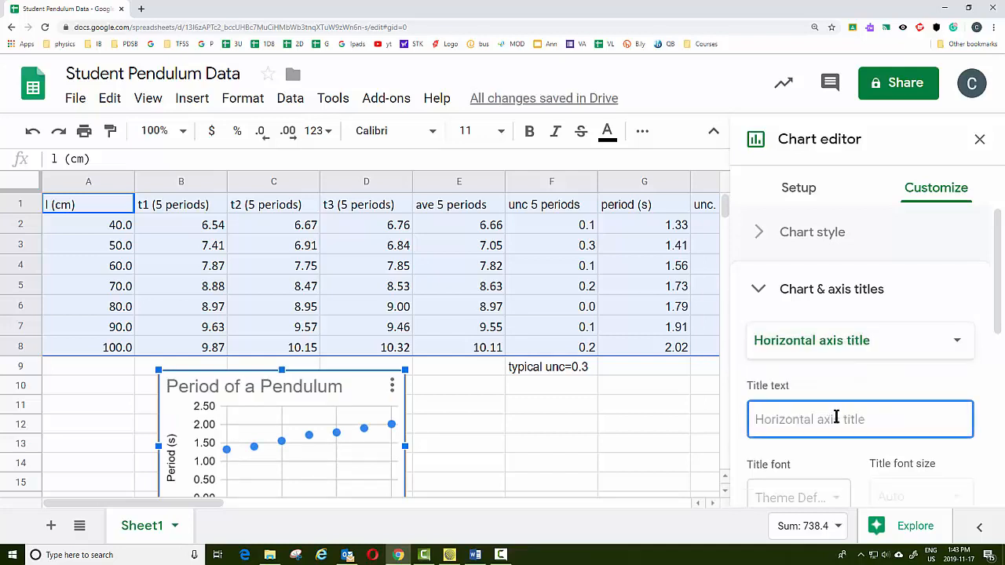
pyautogui.write('Length (cm')
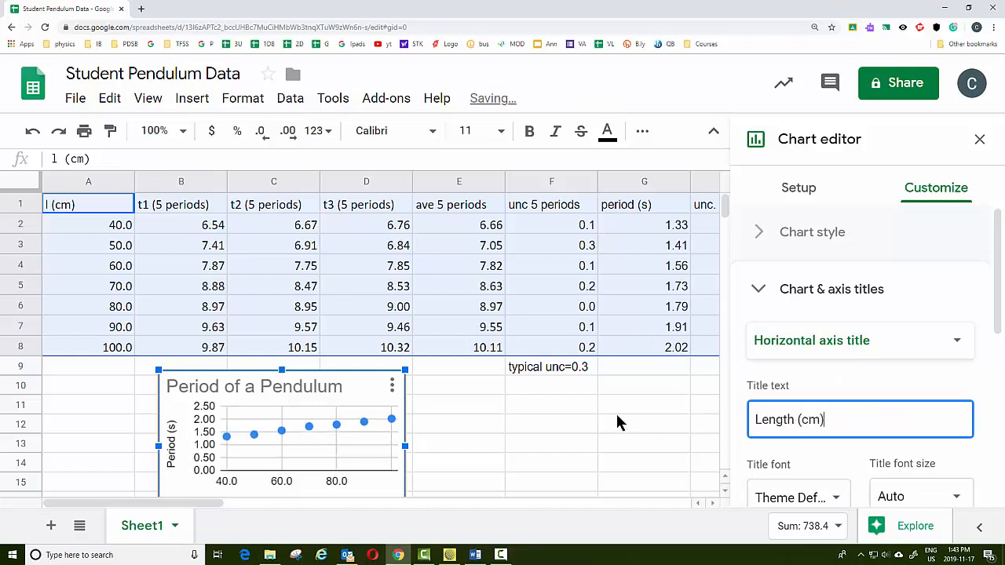
# Enlarge the chart slightly from its lower-right corner
pyautogui.scroll(-1, 494, 411)
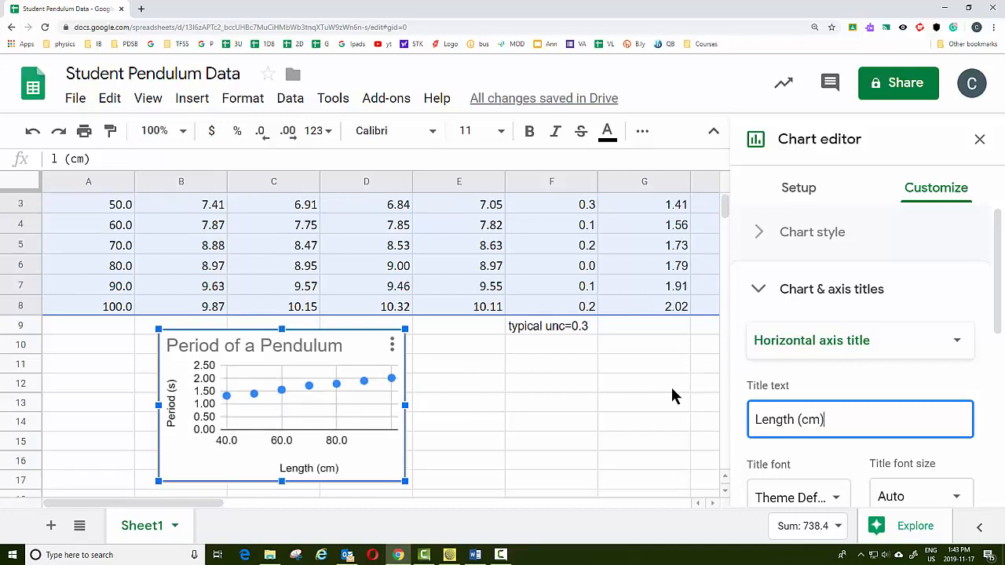
pyautogui.scroll(-3, 824, 419)
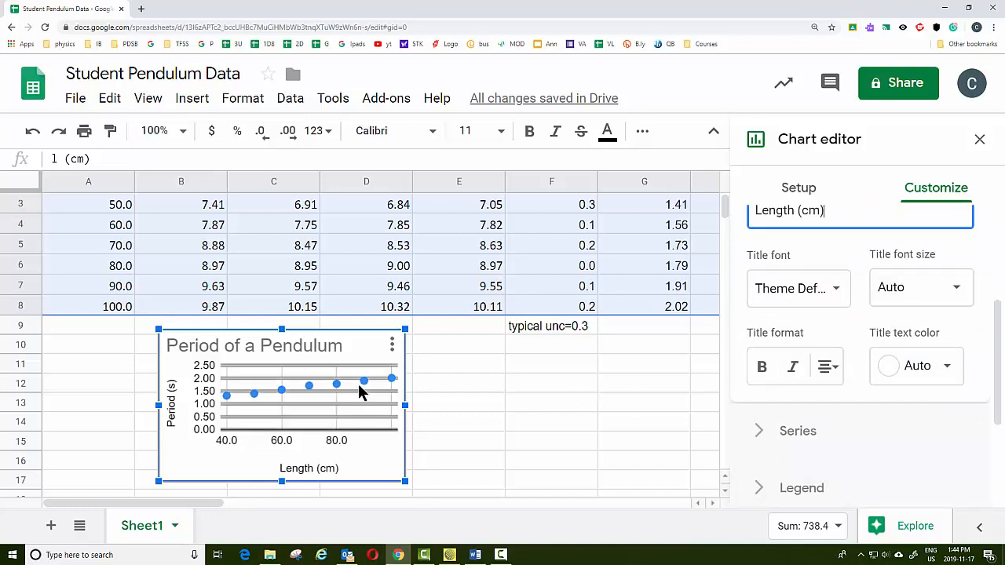
pyautogui.scroll(-3, 480, 354)
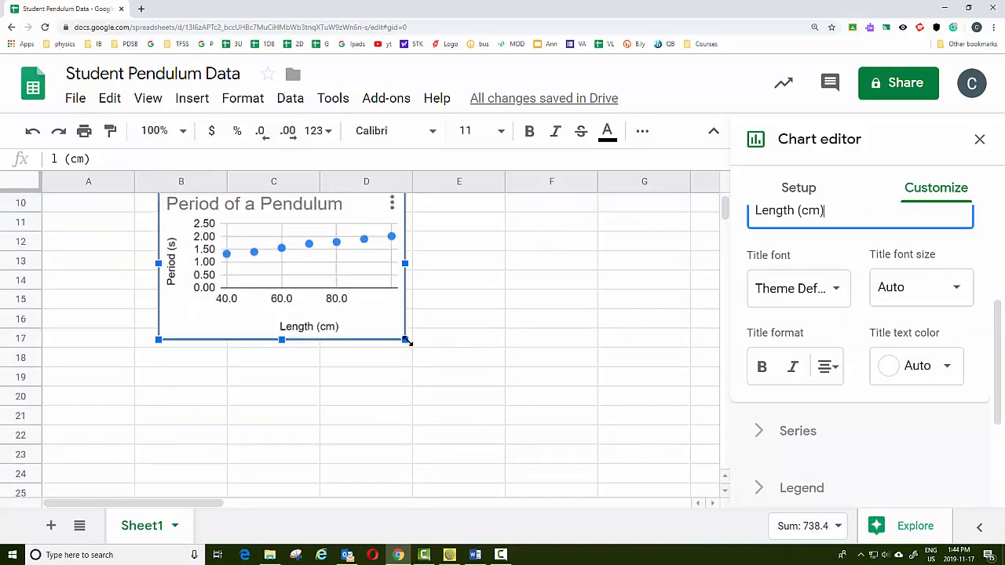
pyautogui.moveTo(403, 341)
pyautogui.mouseDown()
pyautogui.moveTo(442, 375)
pyautogui.moveTo(582, 448)
pyautogui.moveTo(417, 369)
pyautogui.moveTo(395, 348)
pyautogui.mouseUp()
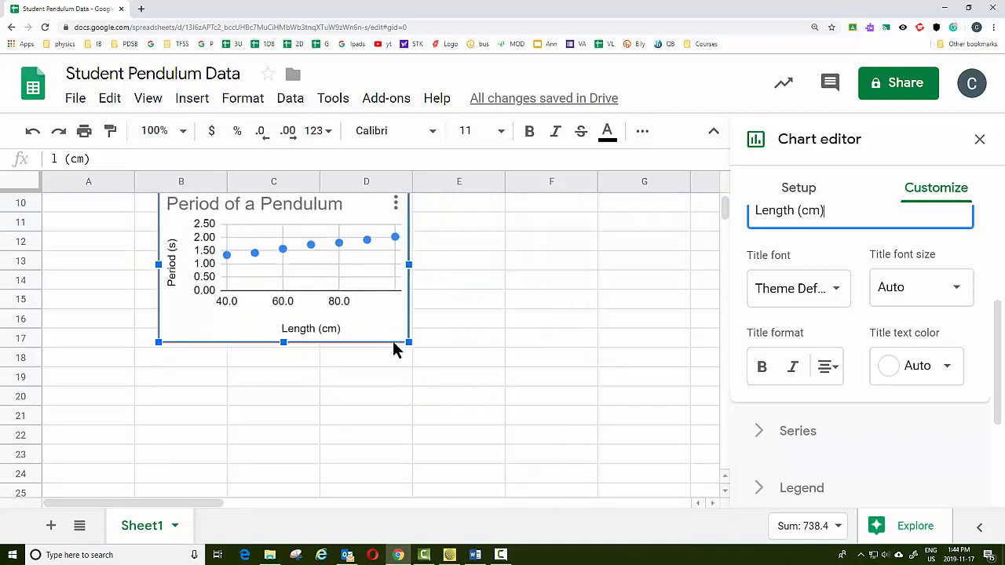
# Turn on error bars for the period (s) series
pyautogui.scroll(1, 395, 348)
pyautogui.scroll(3, 879, 267)
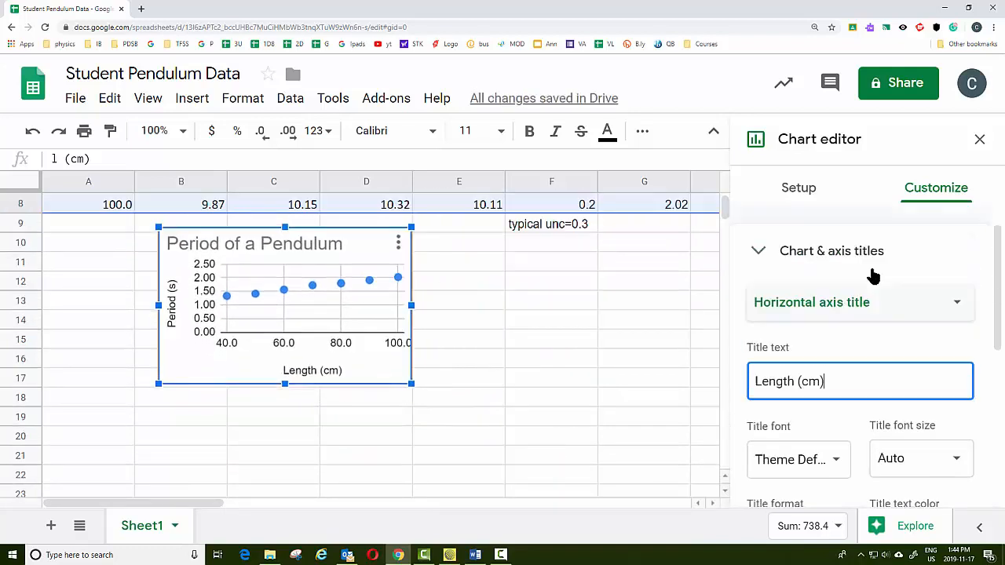
pyautogui.click(755, 289)
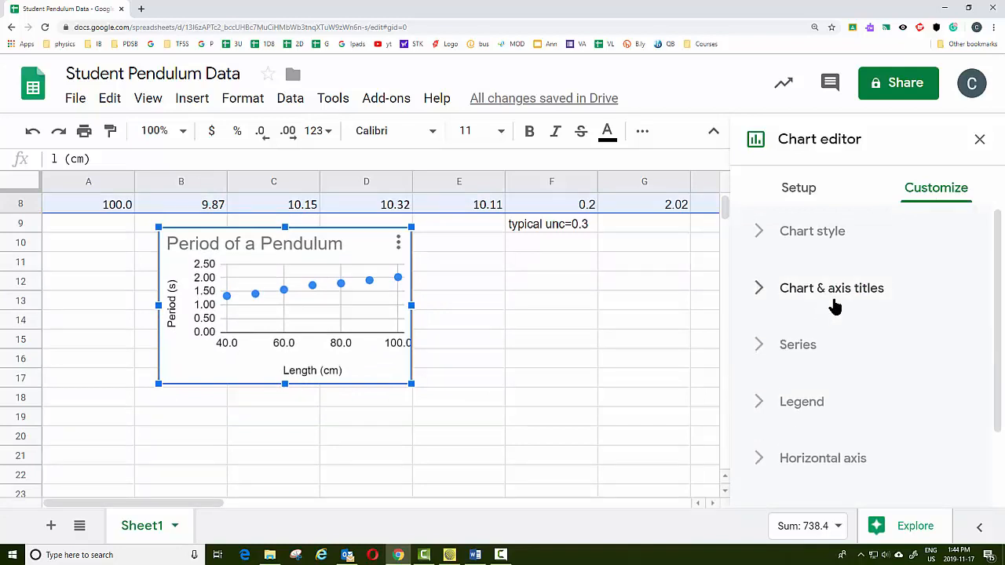
pyautogui.click(805, 300)
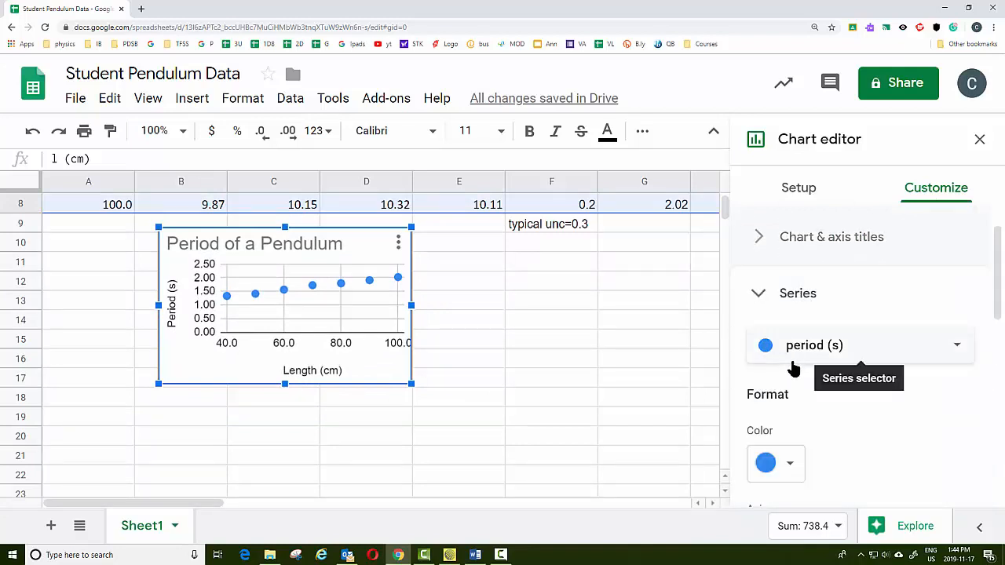
pyautogui.scroll(-5, 835, 365)
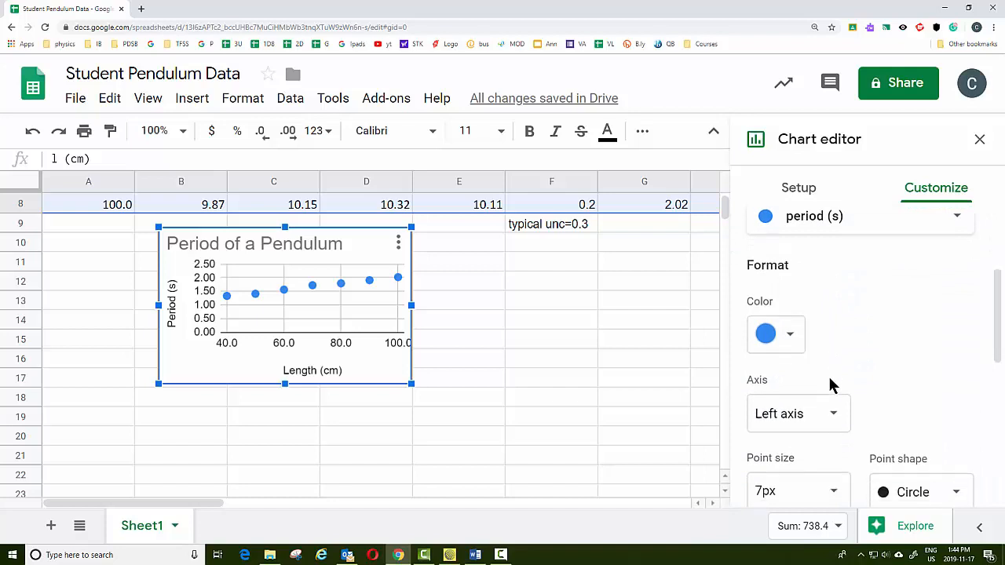
pyautogui.scroll(-3, 833, 385)
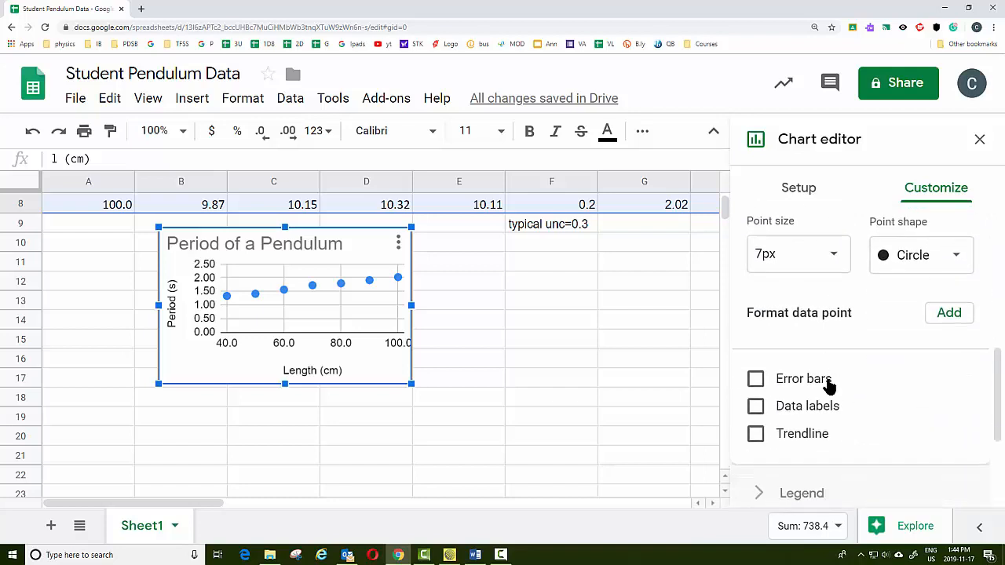
pyautogui.click(757, 385)
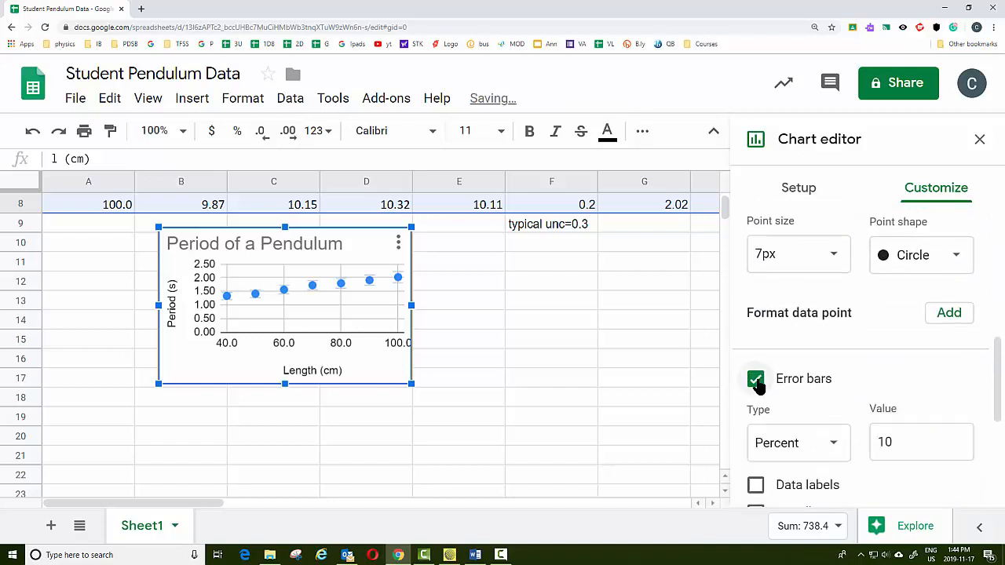
# Set the error bars to the Constant type with a value of 0.06
pyautogui.click(949, 442)
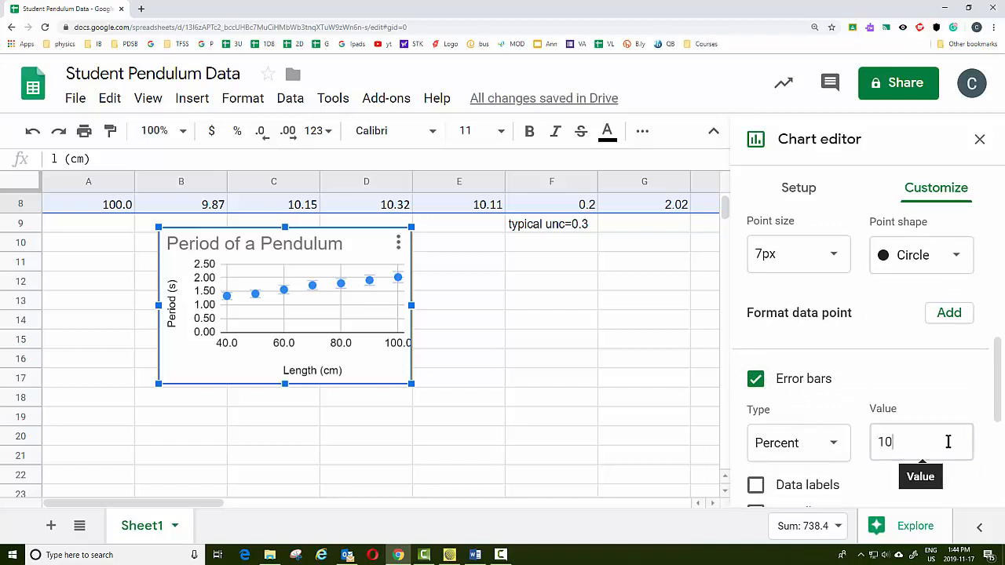
pyautogui.click(834, 445)
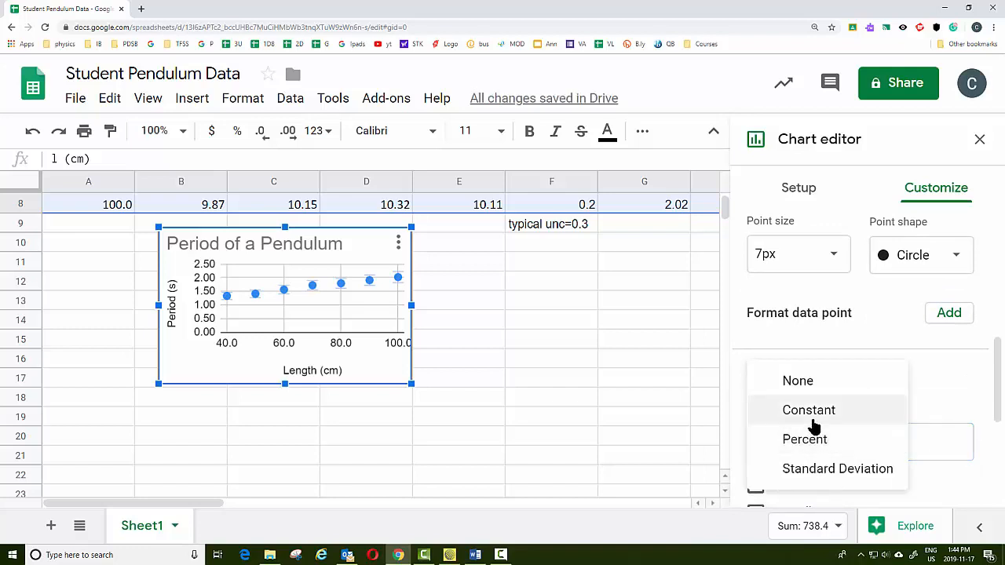
pyautogui.click(814, 422)
pyautogui.click(918, 442)
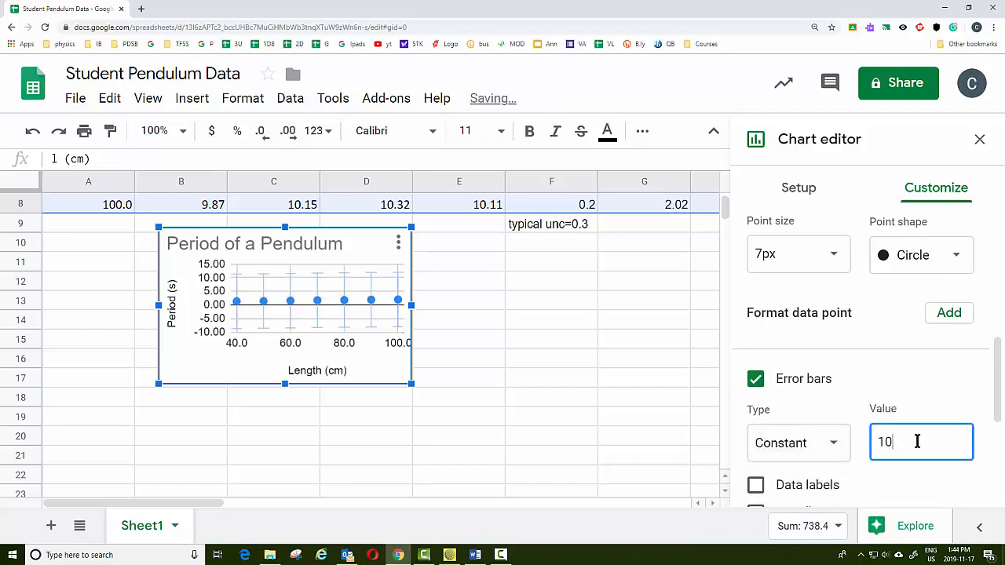
pyautogui.press('BackSpace')
pyautogui.write('00')
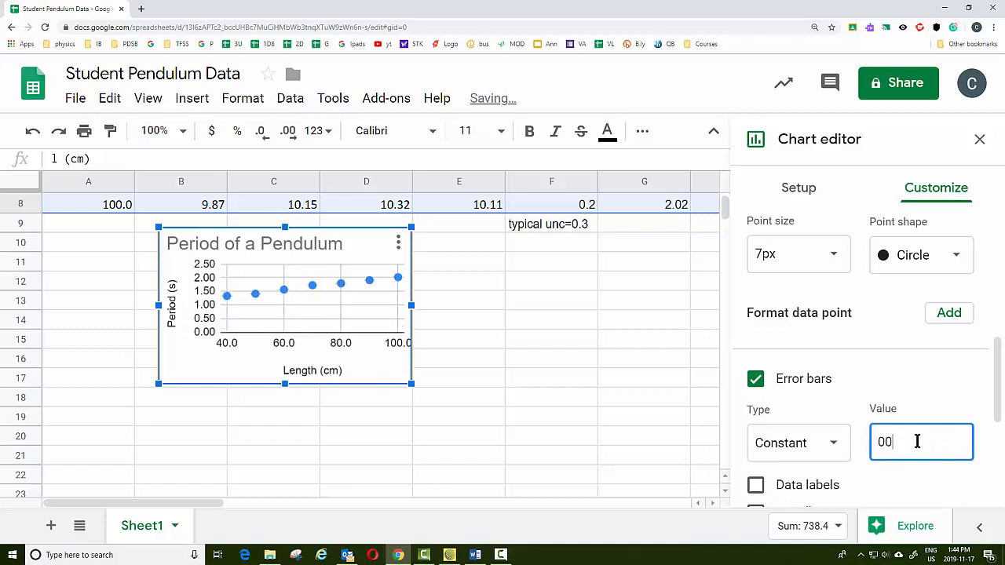
pyautogui.write('.06')
pyautogui.scroll(-2, 879, 455)
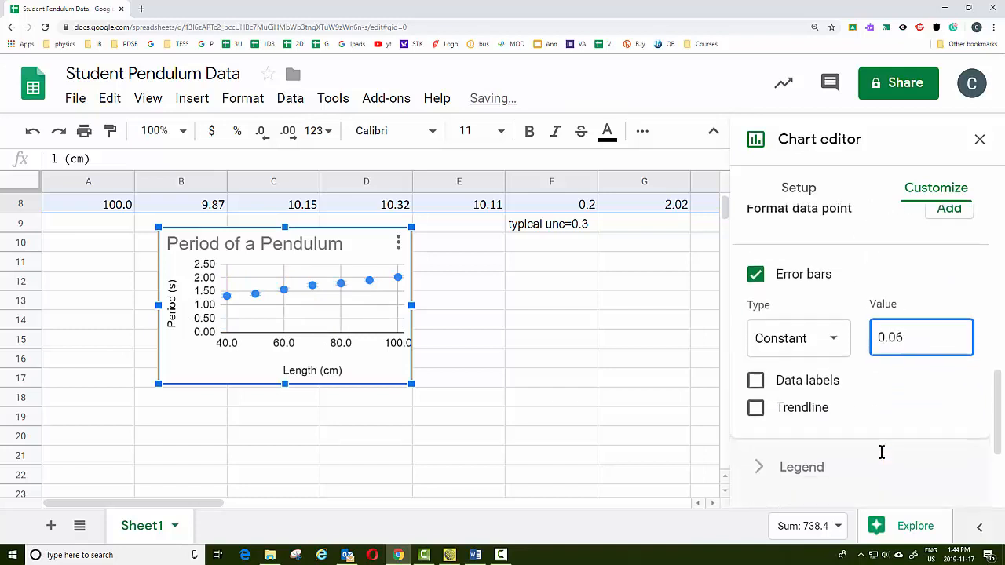
pyautogui.click(755, 382)
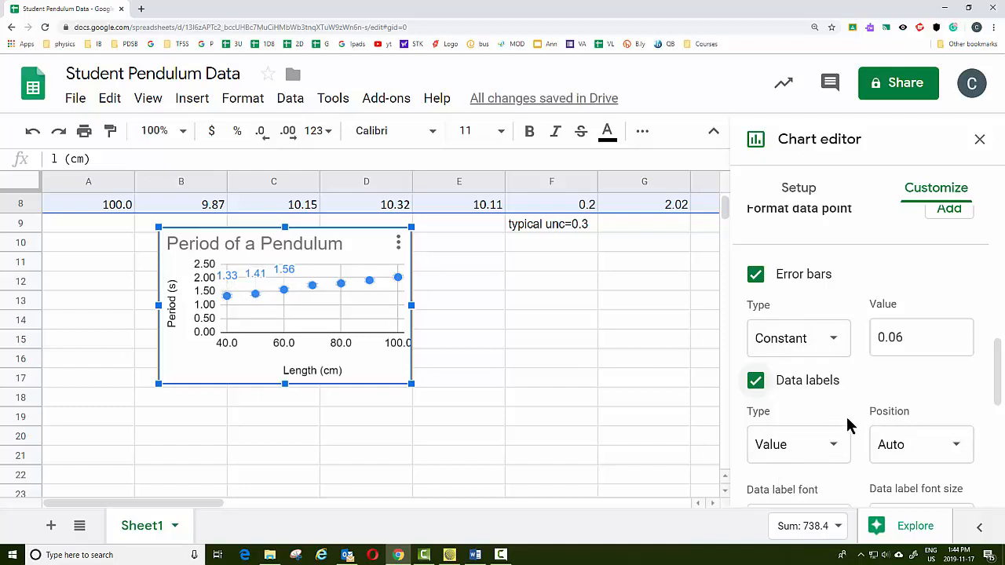
pyautogui.click(757, 384)
# Add a linear trendline to the series and label it with its equation
pyautogui.click(756, 409)
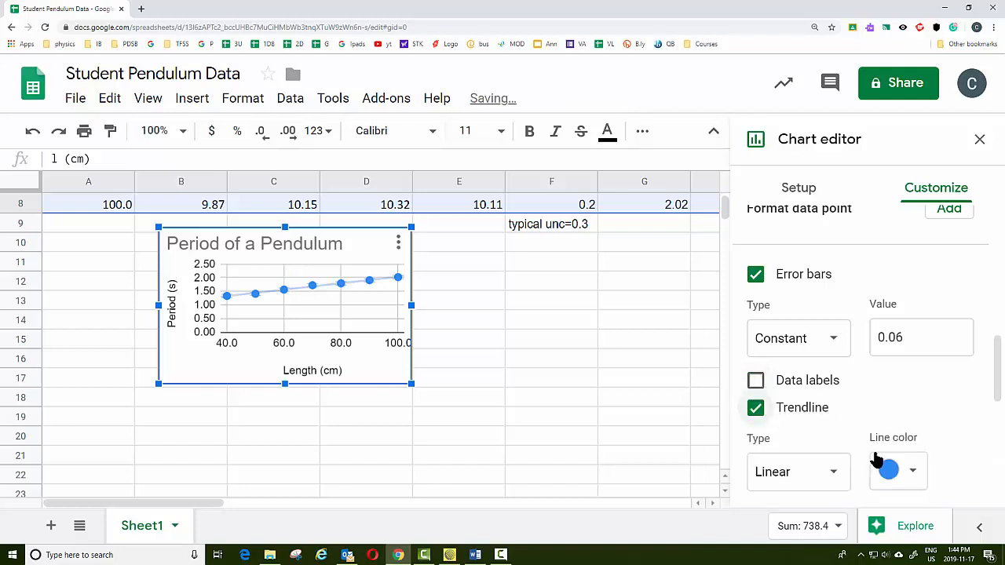
pyautogui.scroll(-2, 886, 399)
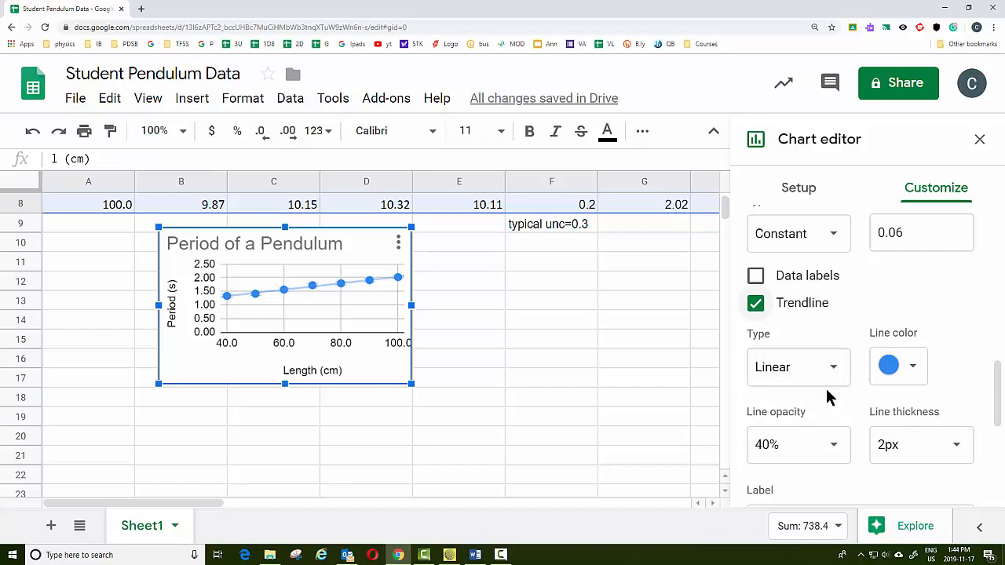
pyautogui.scroll(-1, 829, 398)
pyautogui.scroll(-1, 828, 398)
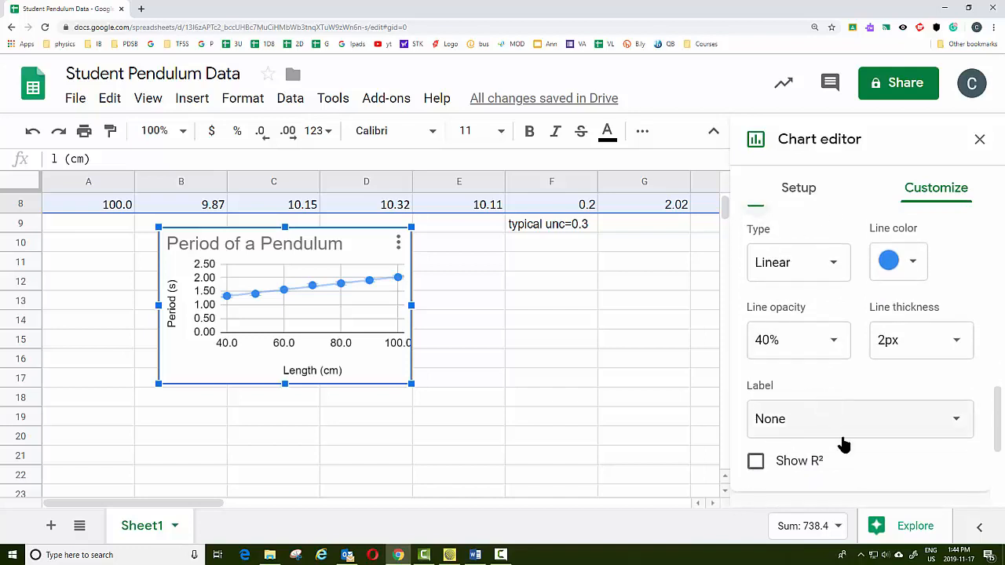
pyautogui.click(797, 432)
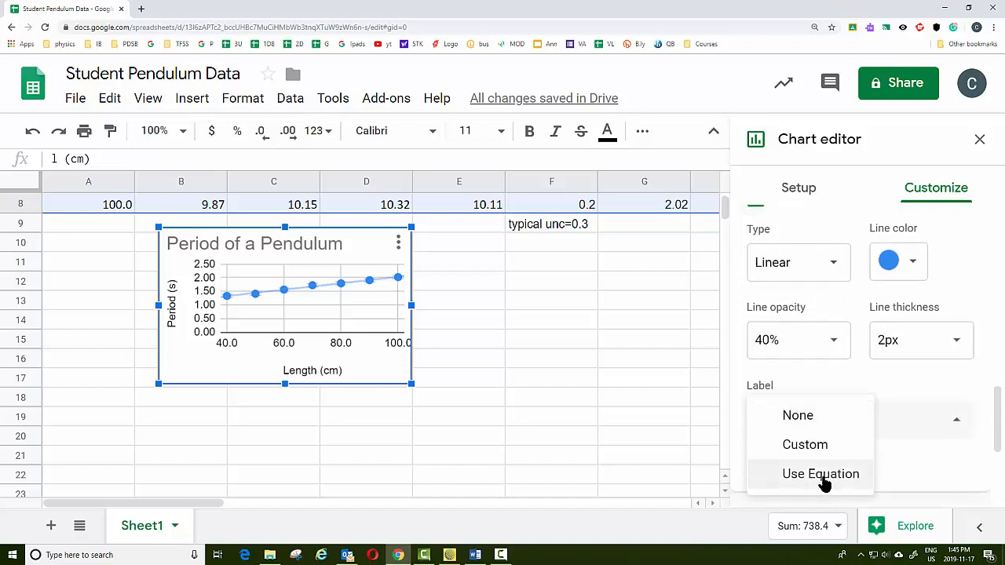
pyautogui.click(790, 480)
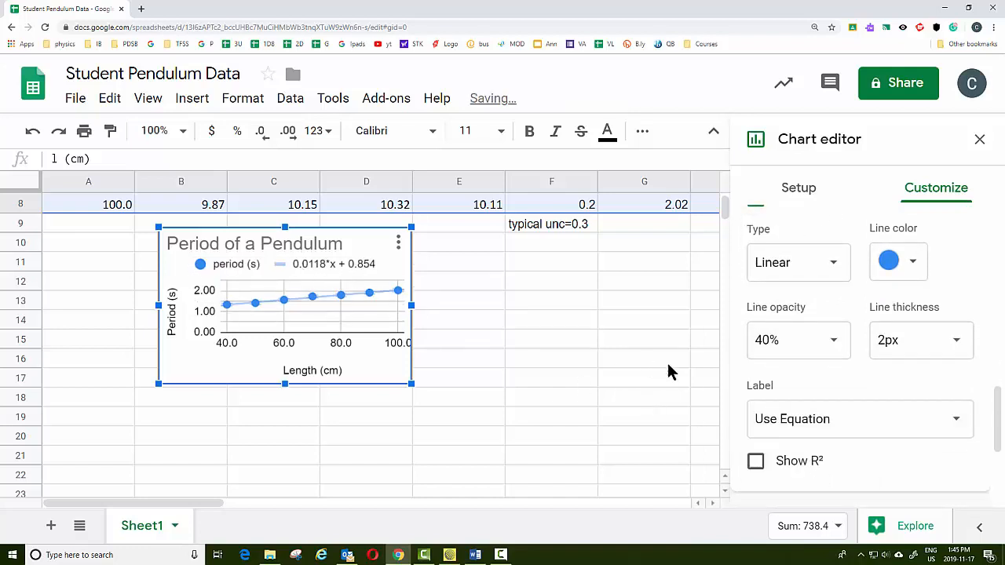
pyautogui.scroll(-1, 826, 357)
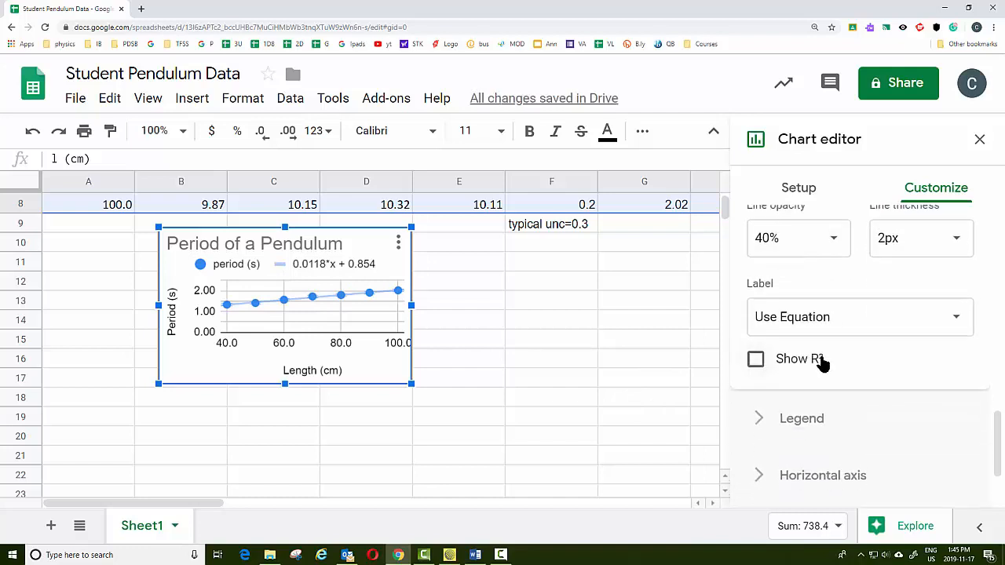
pyautogui.scroll(3, 823, 360)
pyautogui.scroll(5, 822, 349)
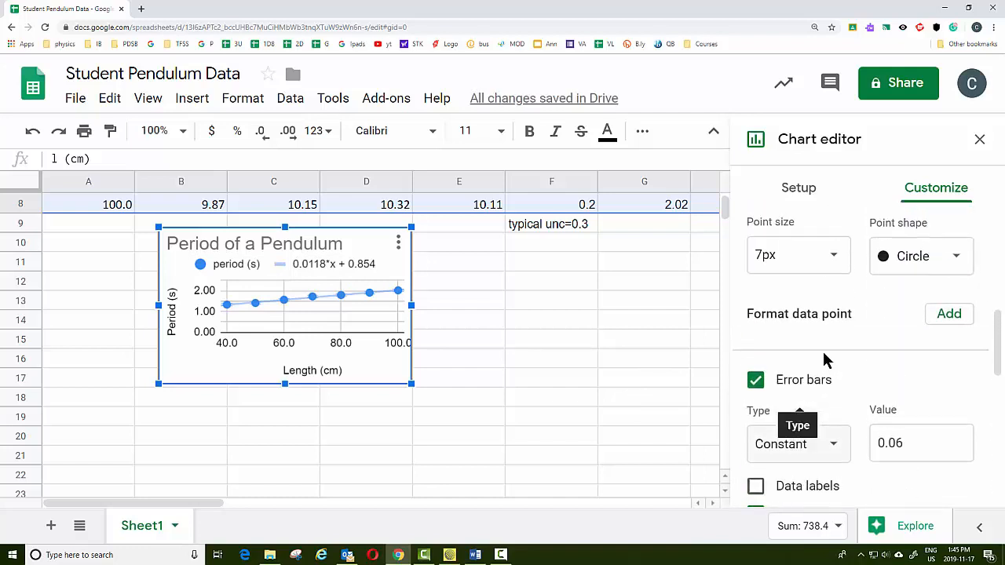
pyautogui.scroll(3, 829, 281)
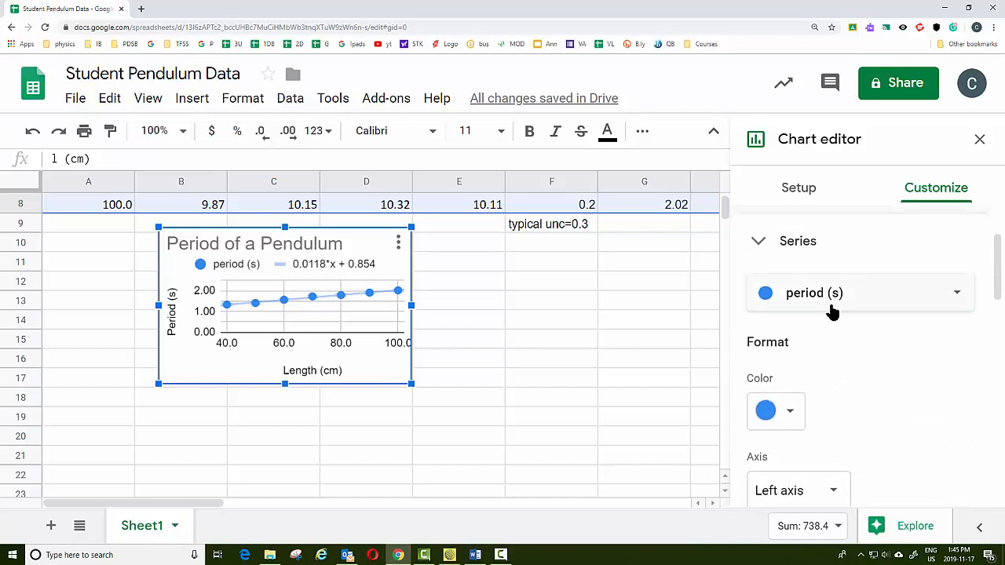
# Set the horizontal axis minimum to 0 and maximum to 100
pyautogui.click(801, 346)
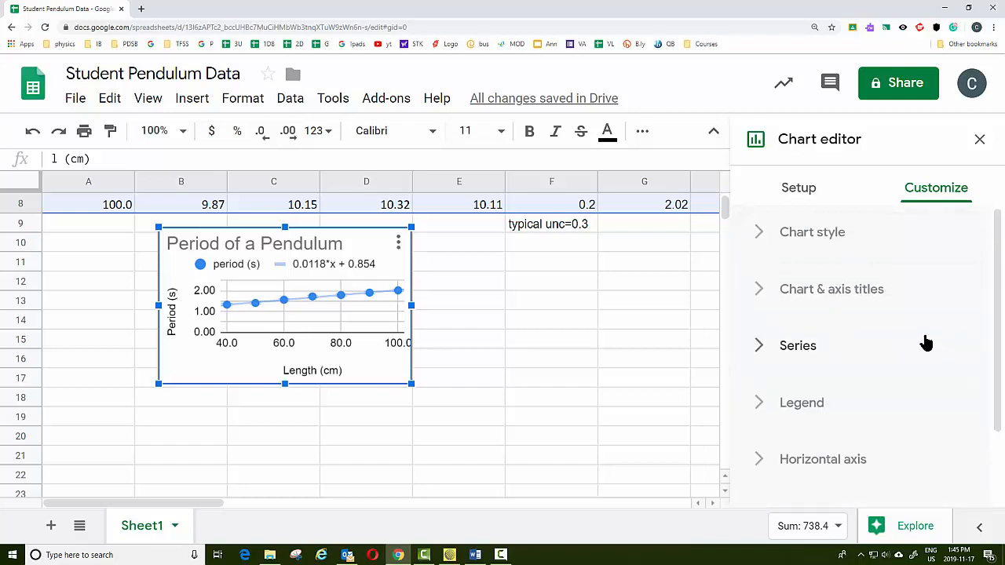
pyautogui.scroll(-3, 923, 340)
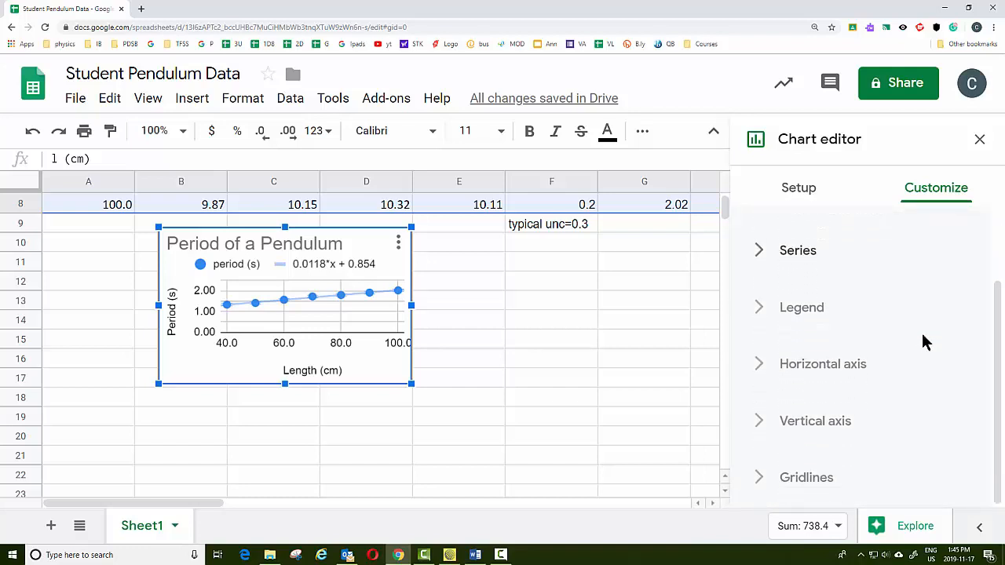
pyautogui.click(760, 367)
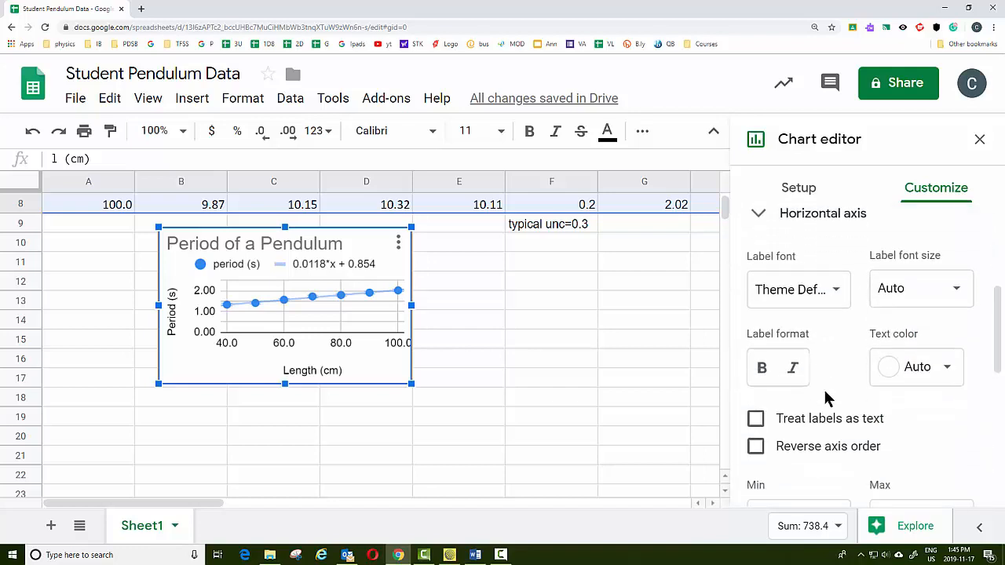
pyautogui.scroll(-2, 826, 388)
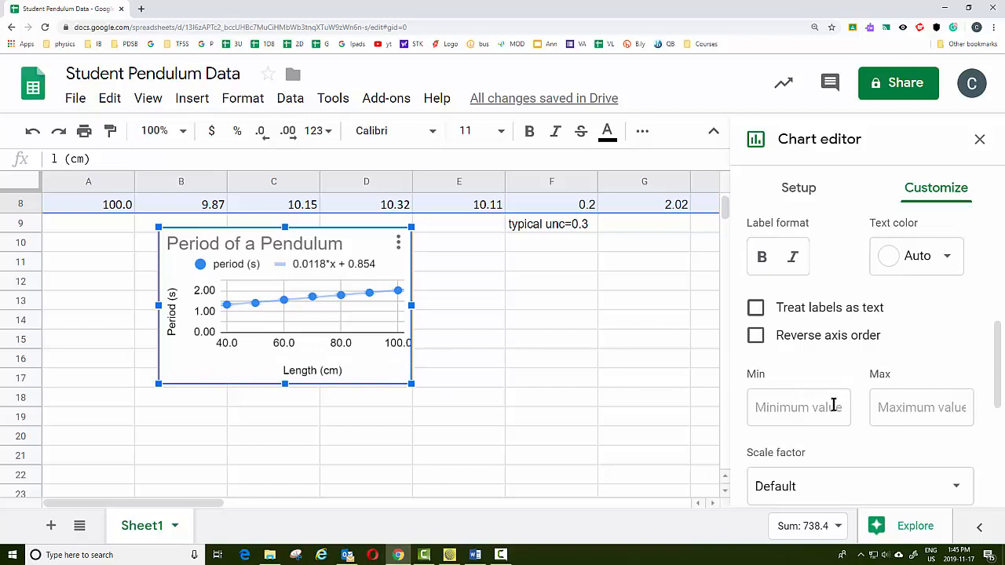
pyautogui.click(801, 407)
pyautogui.write('0')
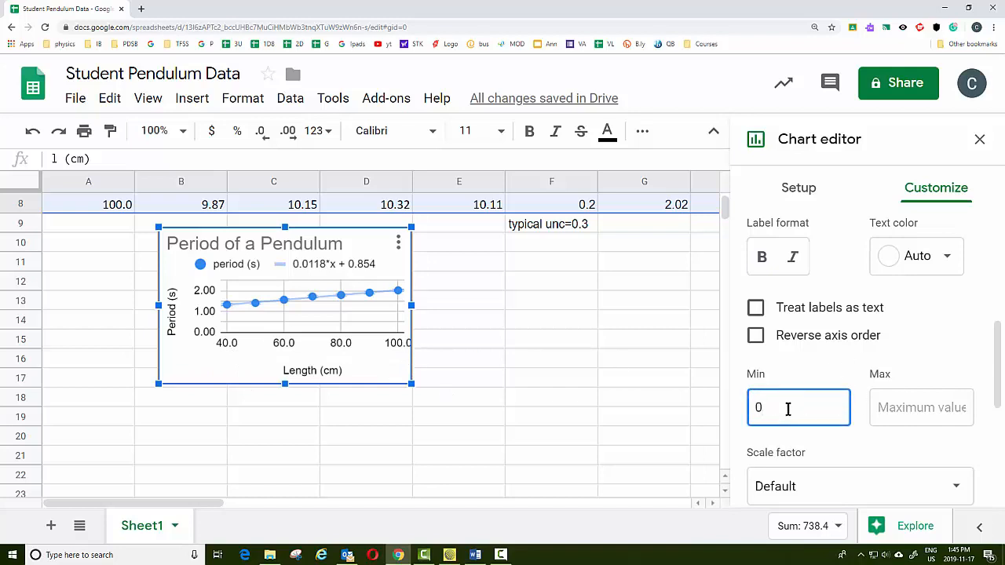
pyautogui.click(894, 406)
pyautogui.write('10')
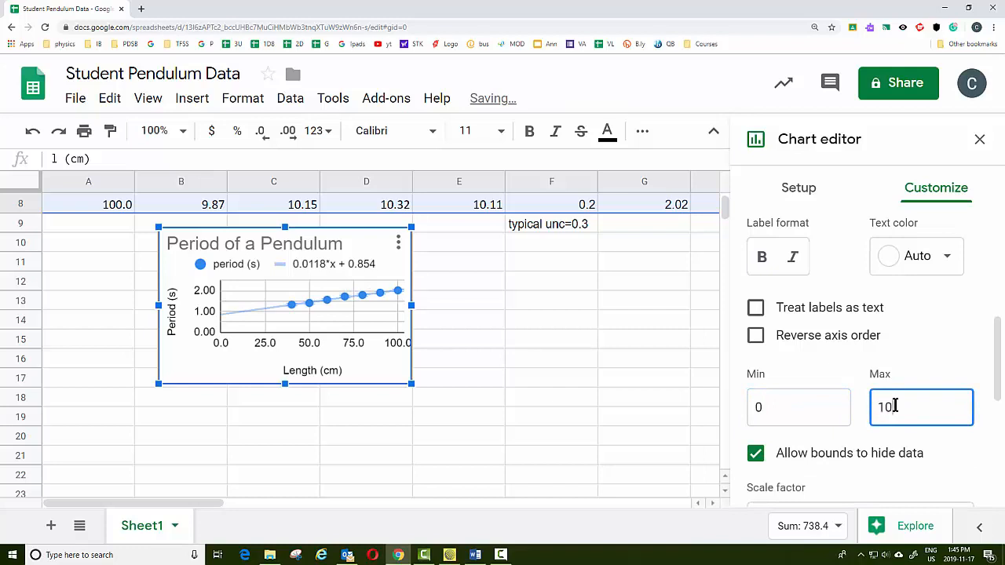
pyautogui.write('0')
# Insert an empty row above the first data row of the table
pyautogui.scroll(-1, 503, 367)
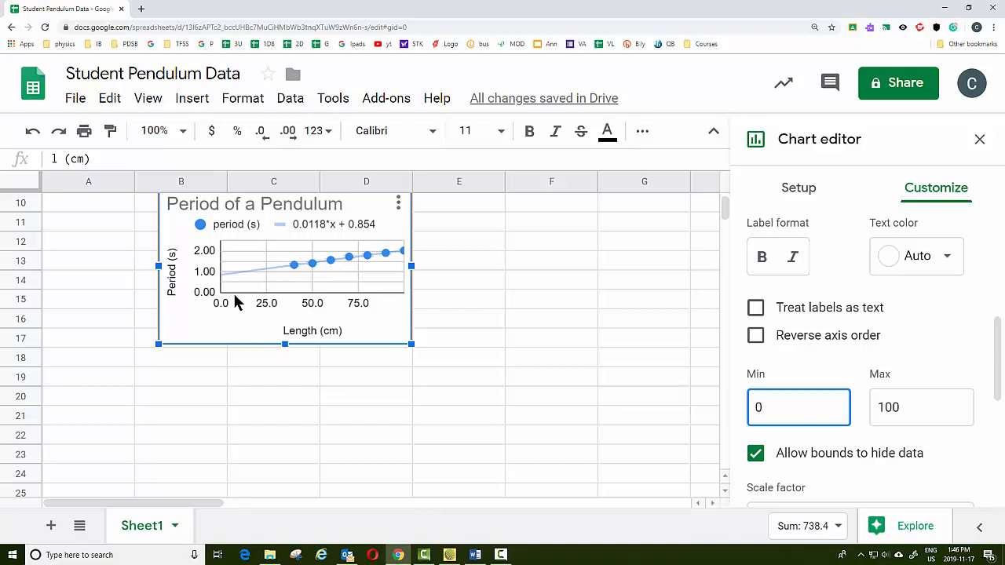
pyautogui.scroll(5, 224, 348)
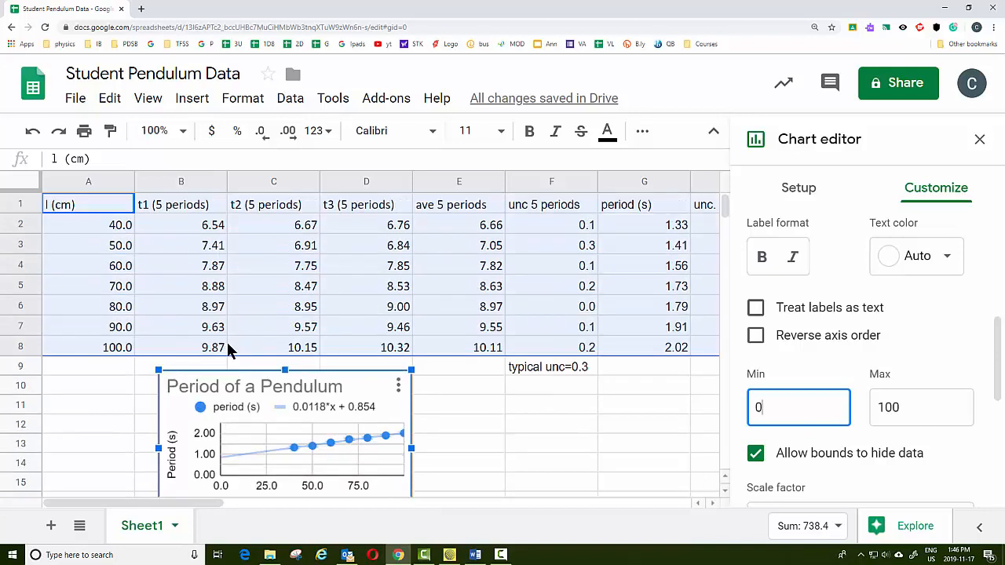
pyautogui.click(214, 206)
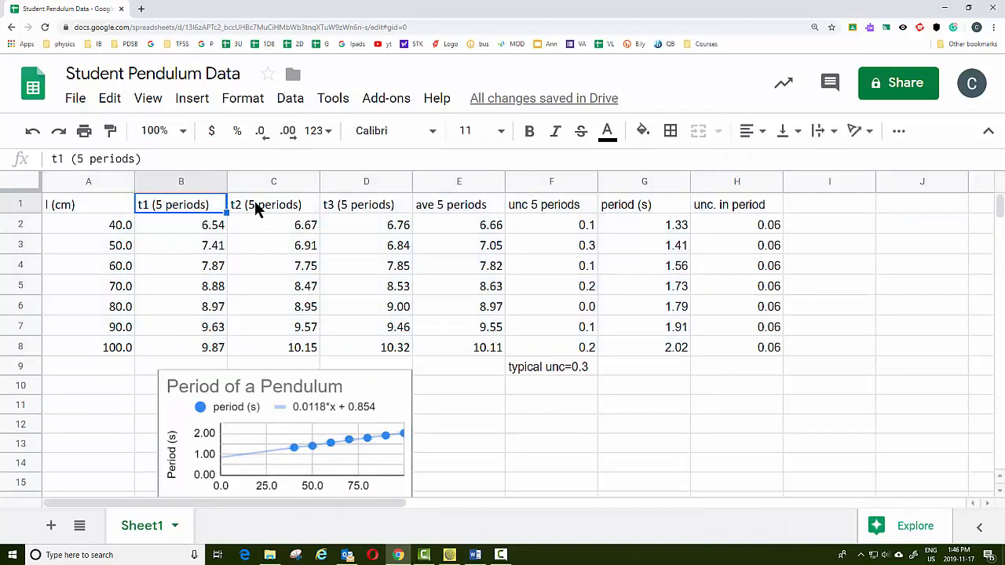
pyautogui.click(191, 104)
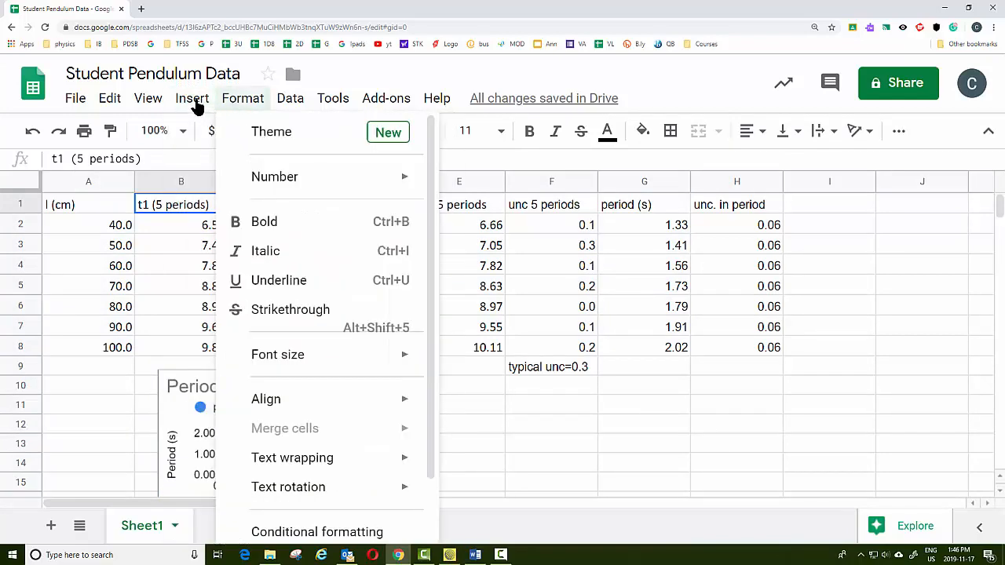
pyautogui.click(227, 162)
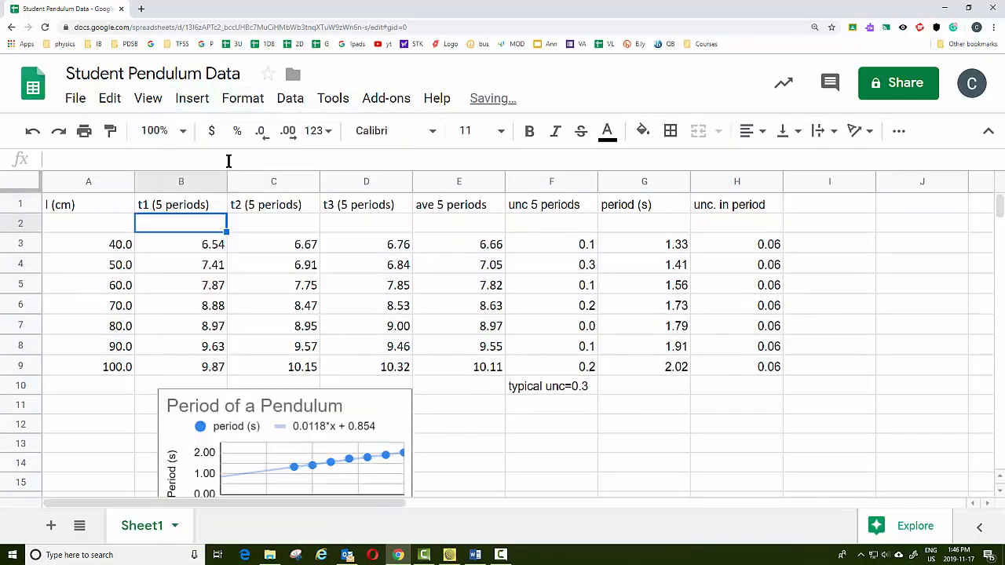
# Enter 0 as the length and 0 as the period in the new row
pyautogui.click(114, 227)
pyautogui.write('0')
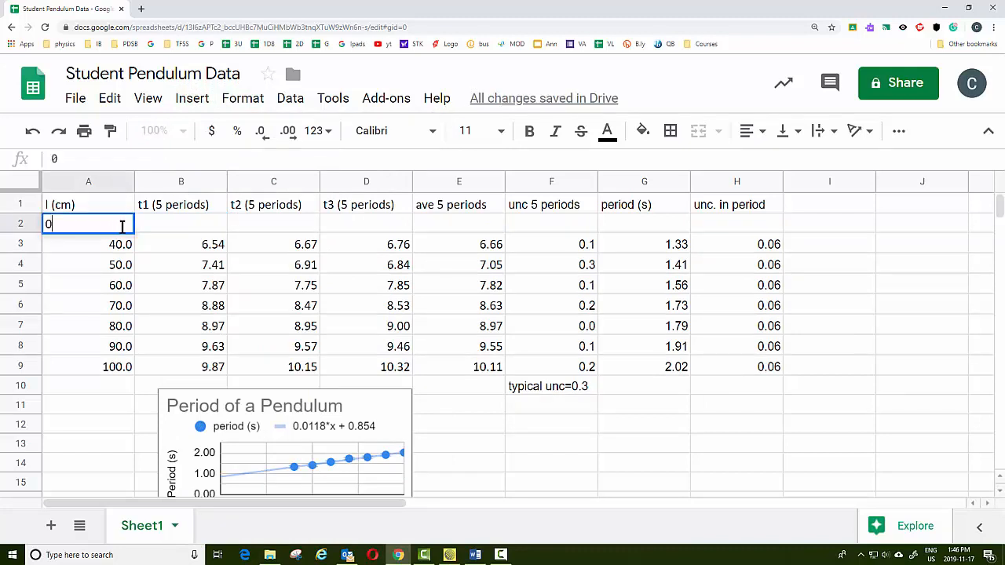
pyautogui.click(626, 222)
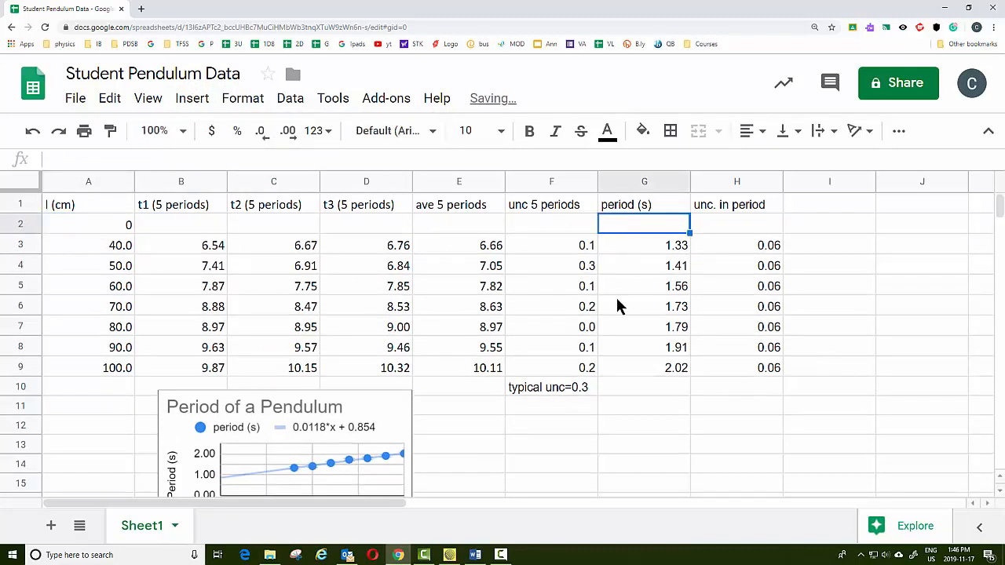
pyautogui.write('0')
pyautogui.click(626, 424)
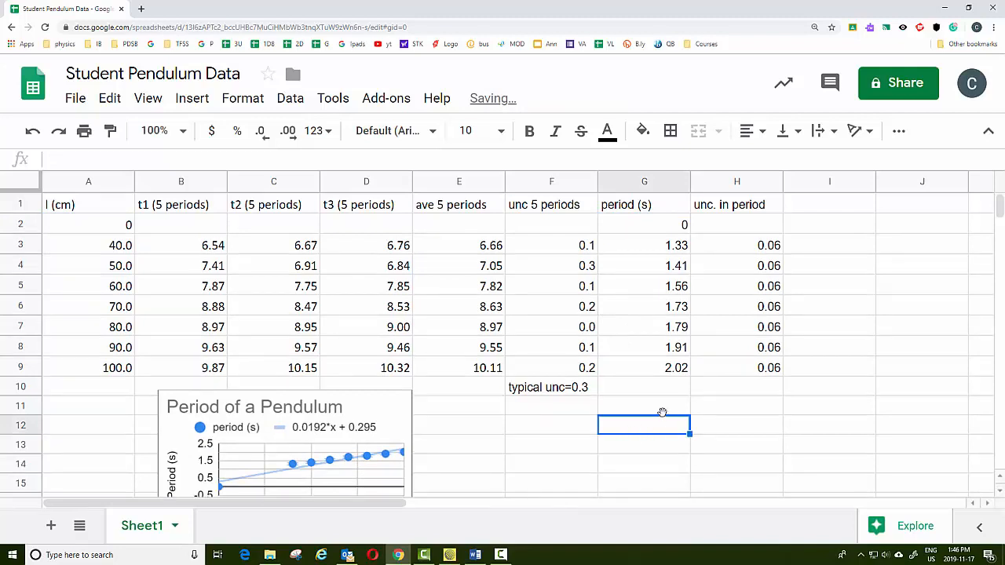
# Change the chart's trendline type to Power Series
pyautogui.scroll(-1, 660, 416)
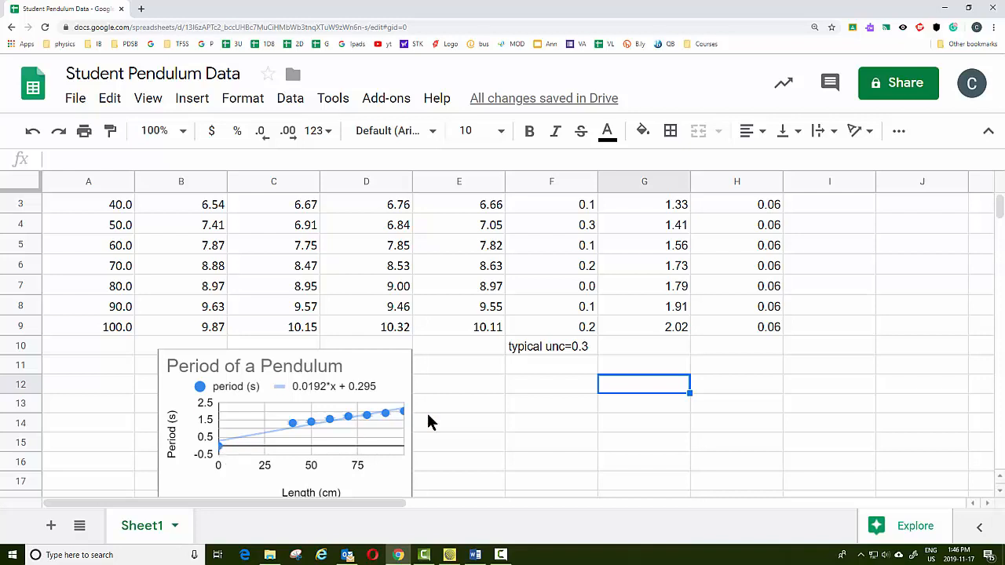
pyautogui.scroll(-3, 428, 415)
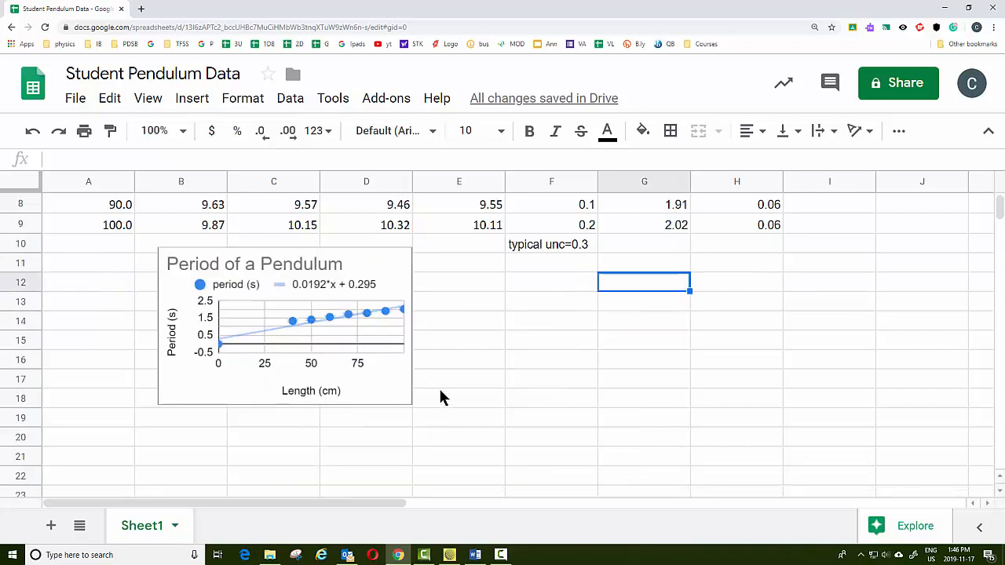
pyautogui.doubleClick(393, 384)
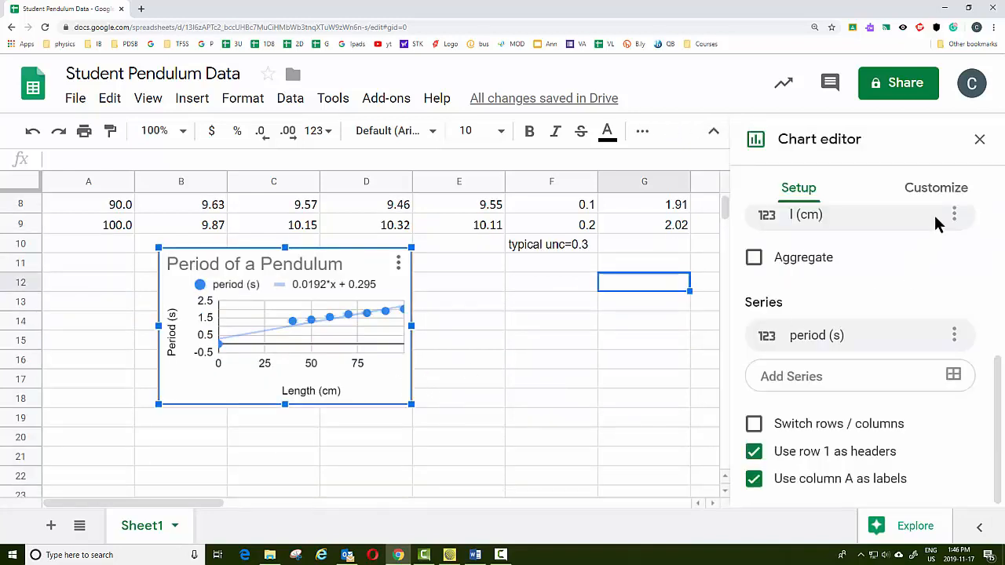
pyautogui.click(937, 188)
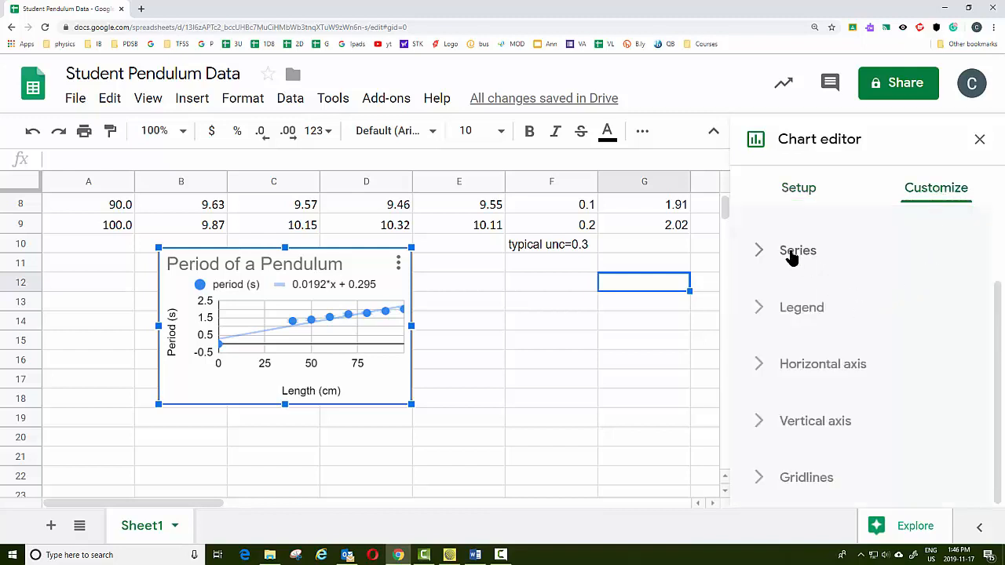
pyautogui.click(790, 252)
pyautogui.scroll(-4, 890, 312)
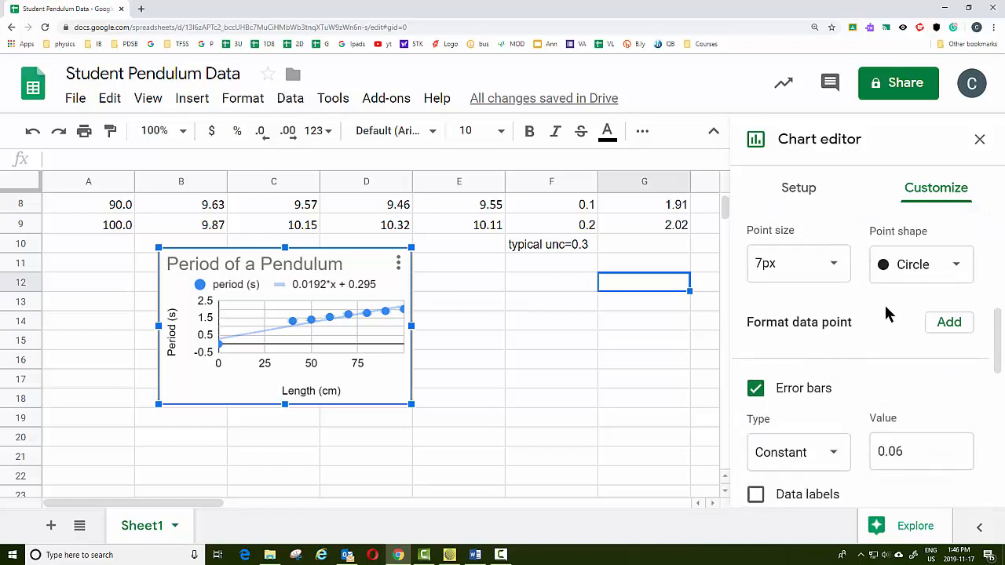
pyautogui.scroll(-1, 885, 311)
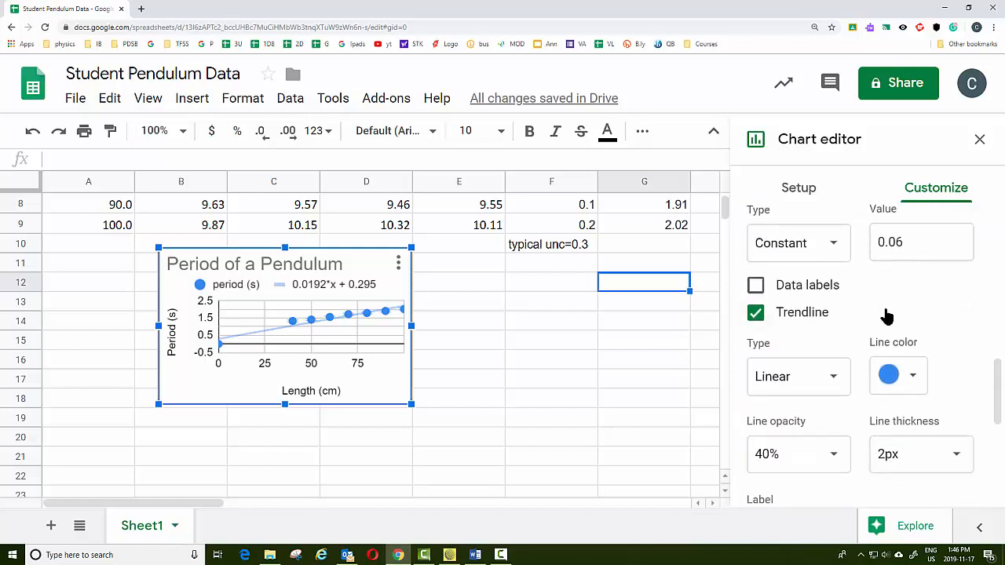
pyautogui.scroll(-1, 841, 298)
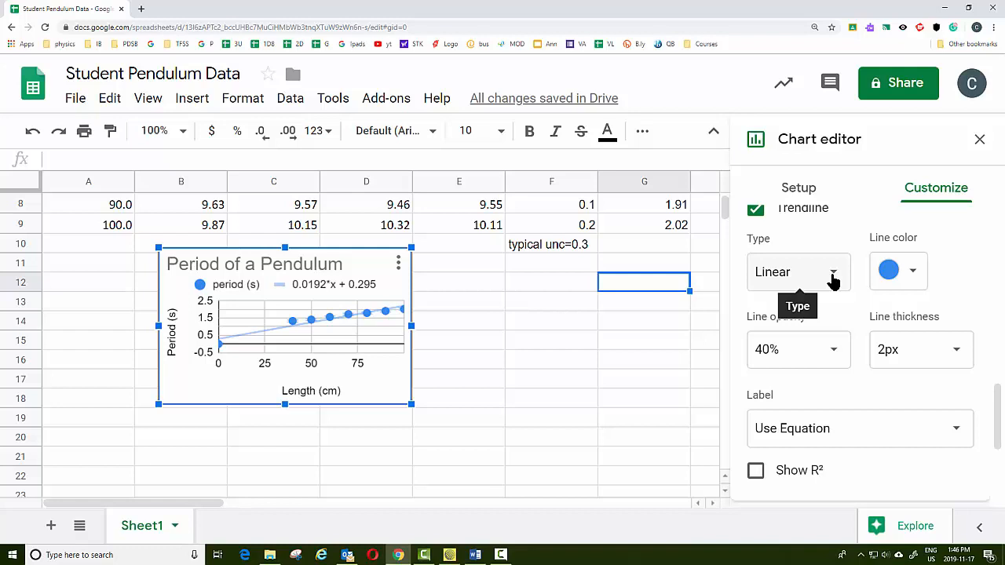
pyautogui.click(833, 281)
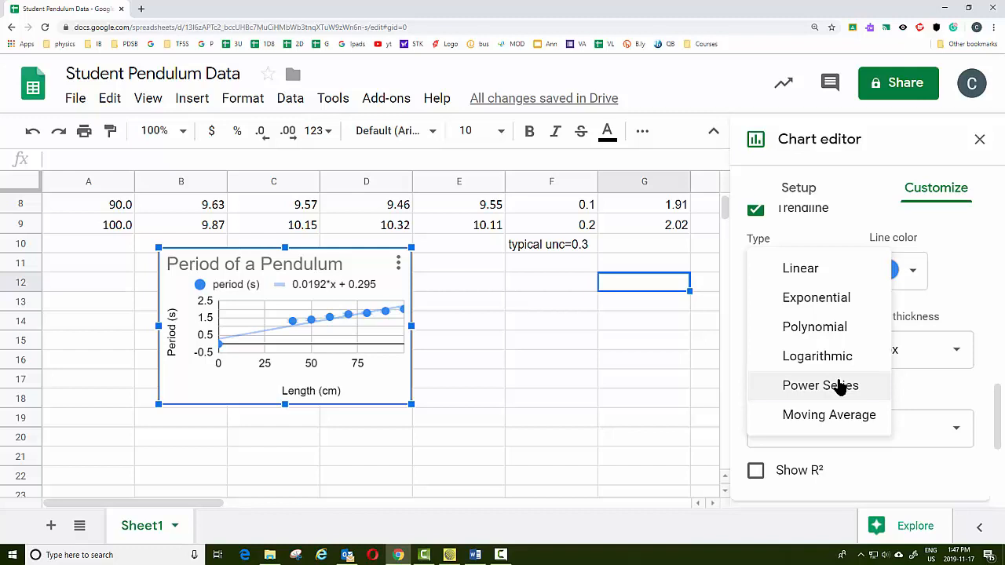
pyautogui.click(840, 387)
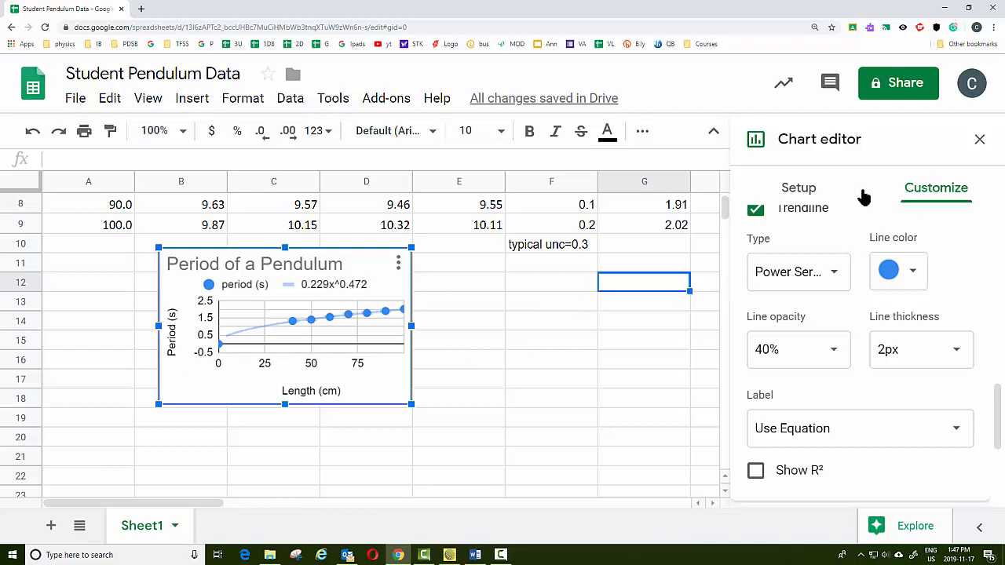
# Set the minor gridline count to 5 for both the vertical and horizontal axes
pyautogui.scroll(4, 865, 259)
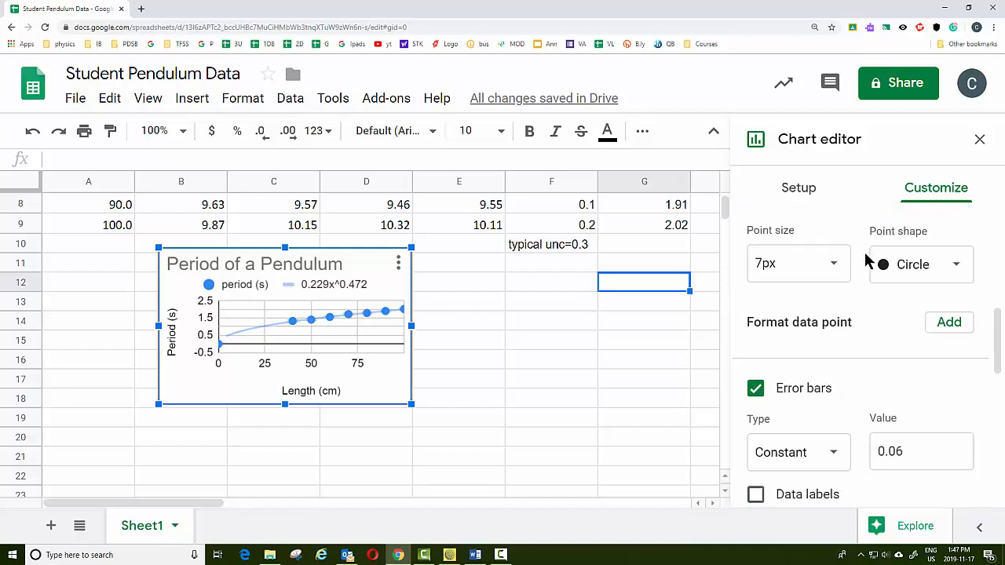
pyautogui.scroll(5, 866, 259)
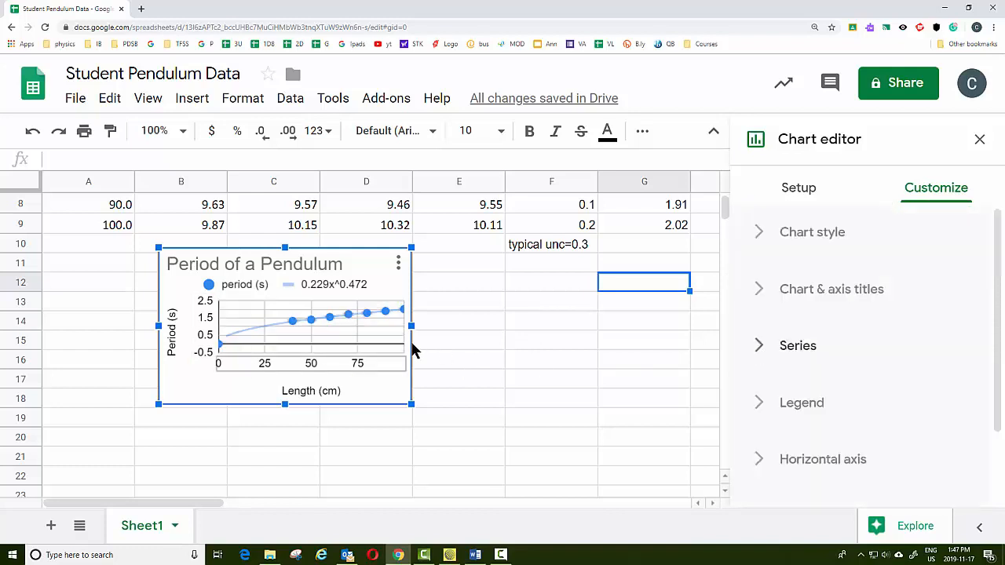
pyautogui.scroll(-3, 864, 372)
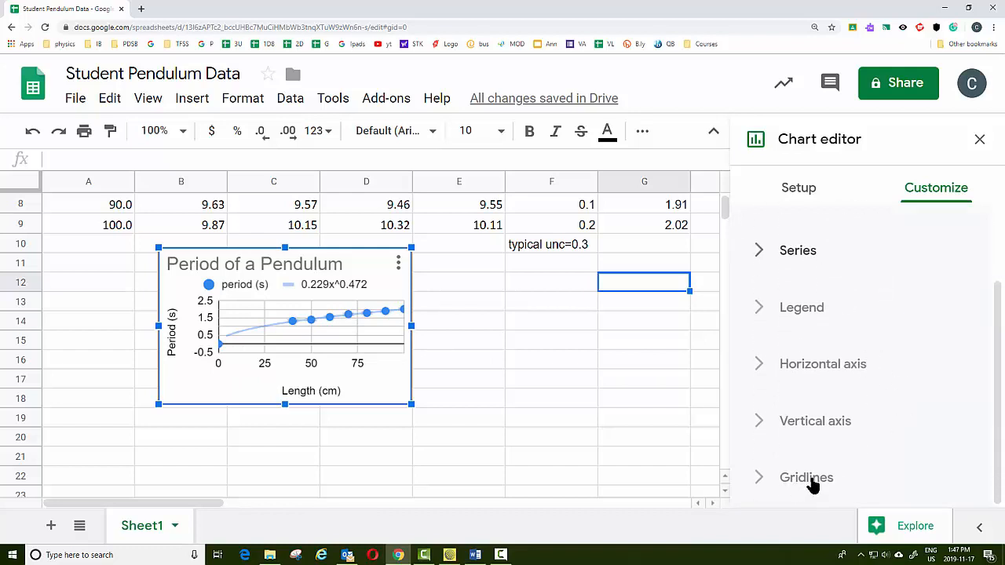
pyautogui.click(813, 480)
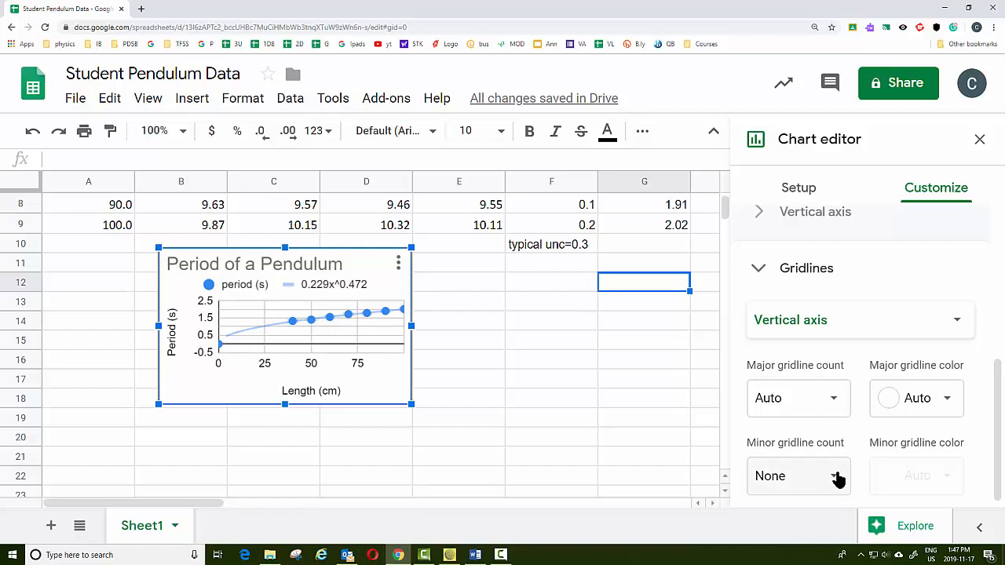
pyautogui.click(836, 478)
pyautogui.click(789, 292)
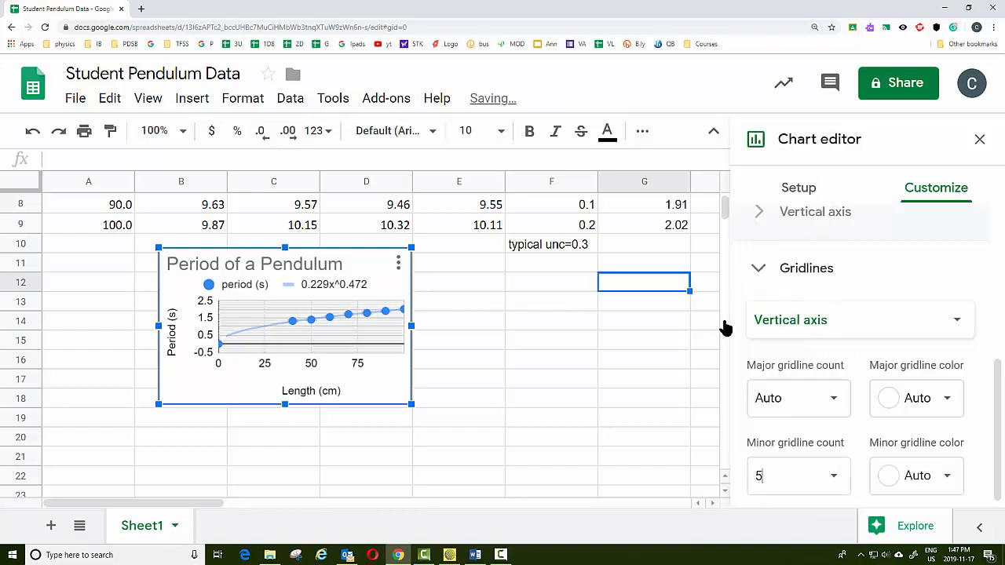
pyautogui.click(825, 322)
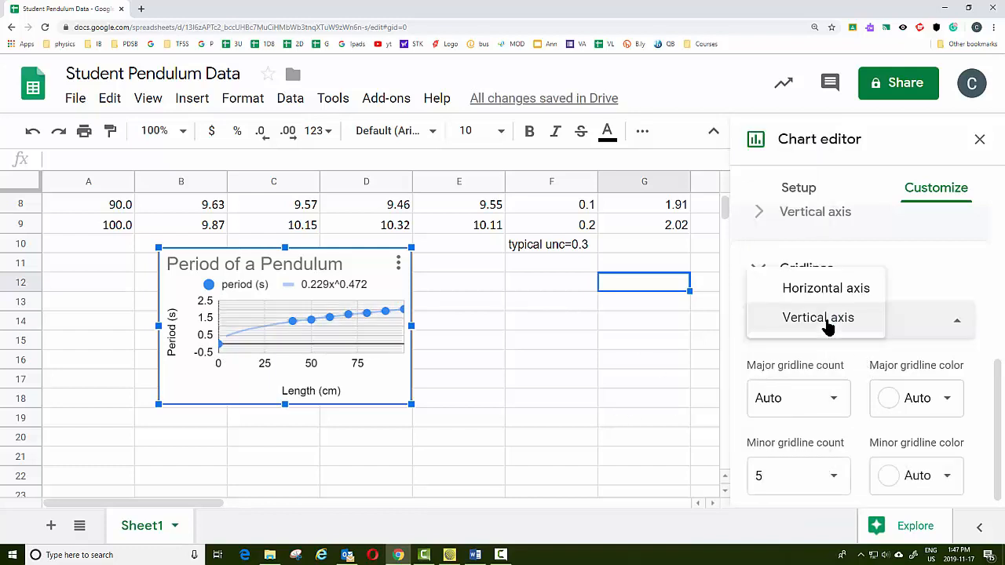
pyautogui.click(828, 301)
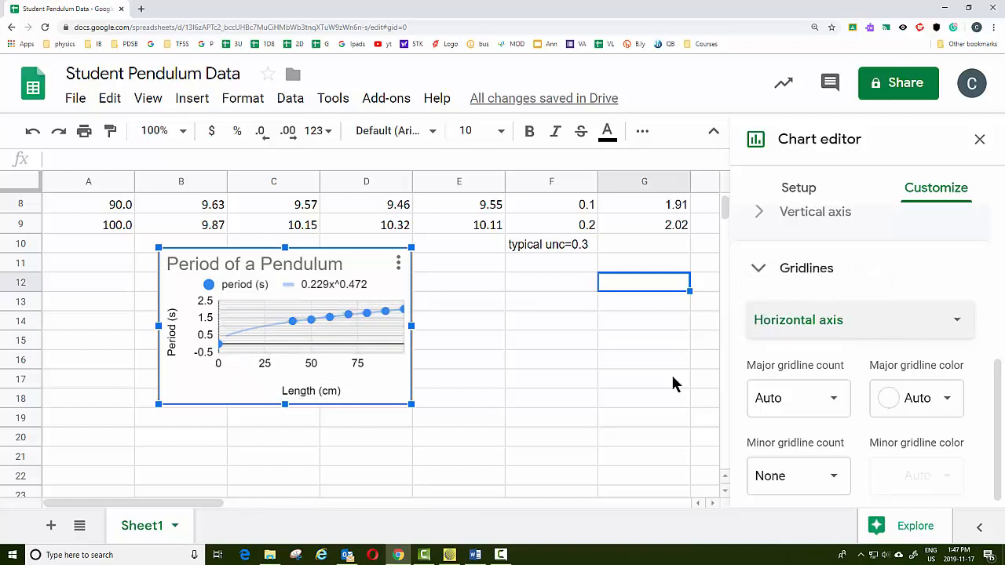
pyautogui.click(834, 478)
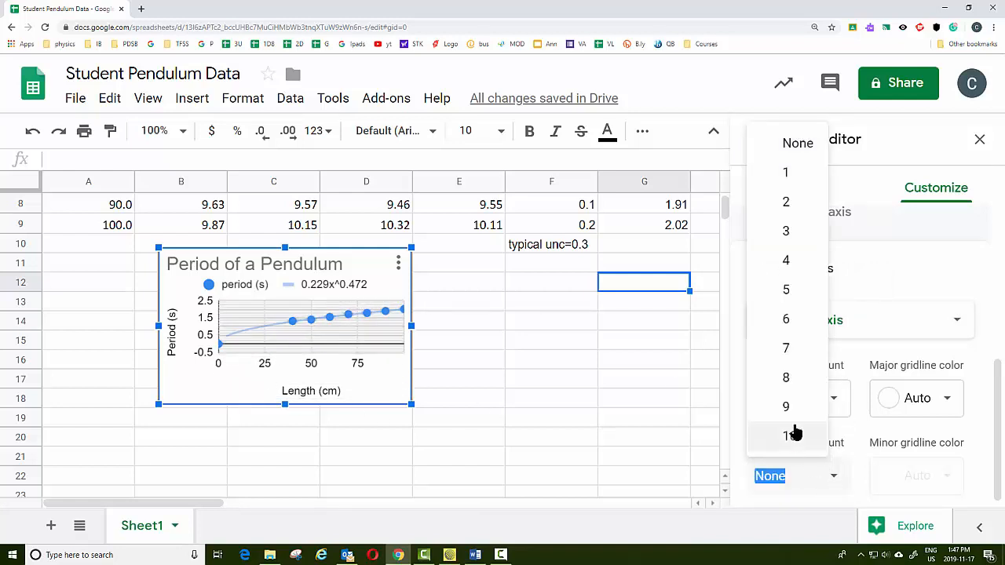
pyautogui.click(789, 290)
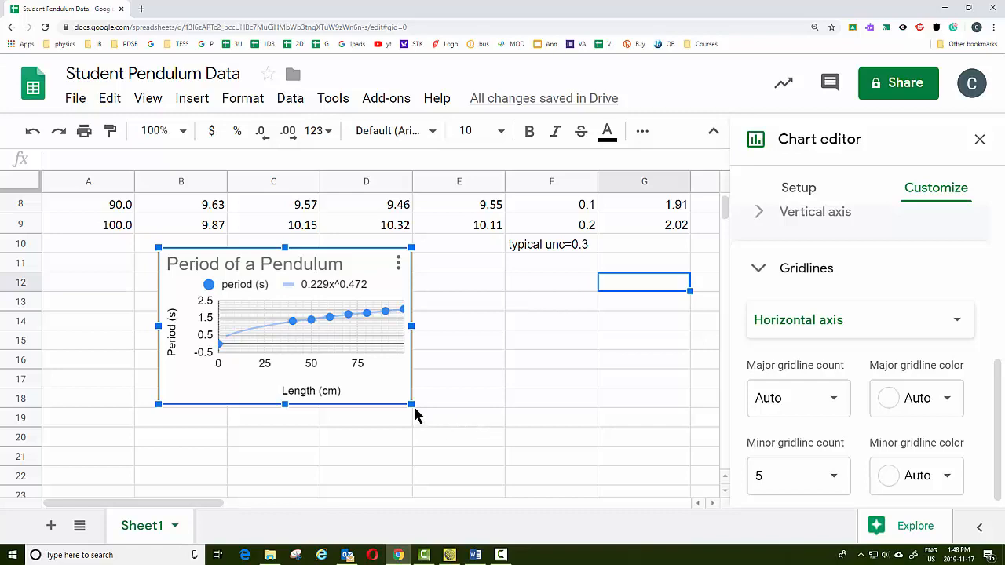
# Resize the chart slightly from its lower-right corner
pyautogui.moveTo(412, 404)
pyautogui.mouseDown()
pyautogui.moveTo(507, 471)
pyautogui.moveTo(552, 489)
pyautogui.moveTo(402, 406)
pyautogui.mouseUp()
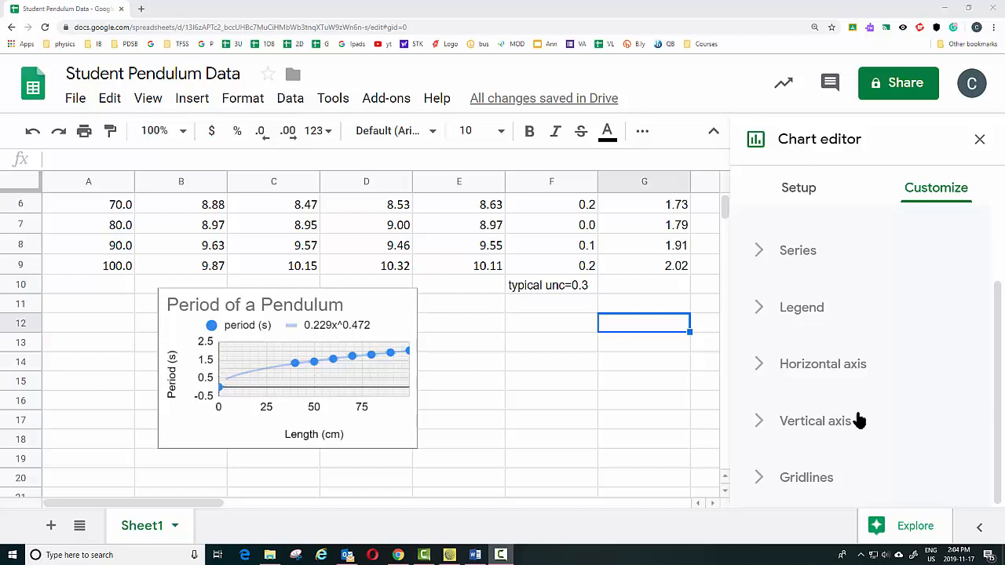
# Set the vertical axis minimum to 0 and maximum to 2.5, and turn off allowing bounds to hide data
pyautogui.click(802, 424)
pyautogui.scroll(-2, 916, 404)
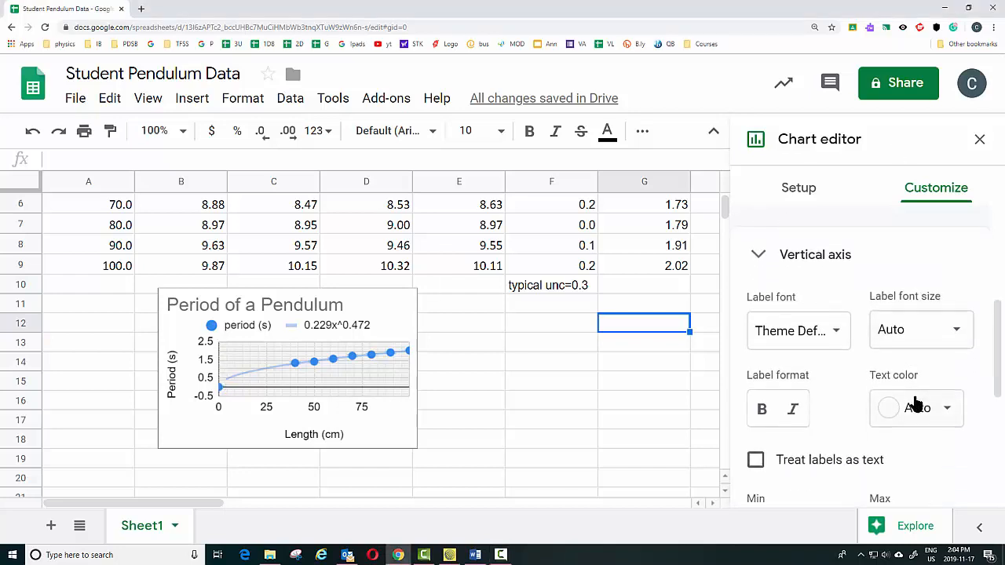
pyautogui.scroll(-2, 916, 396)
pyautogui.click(812, 323)
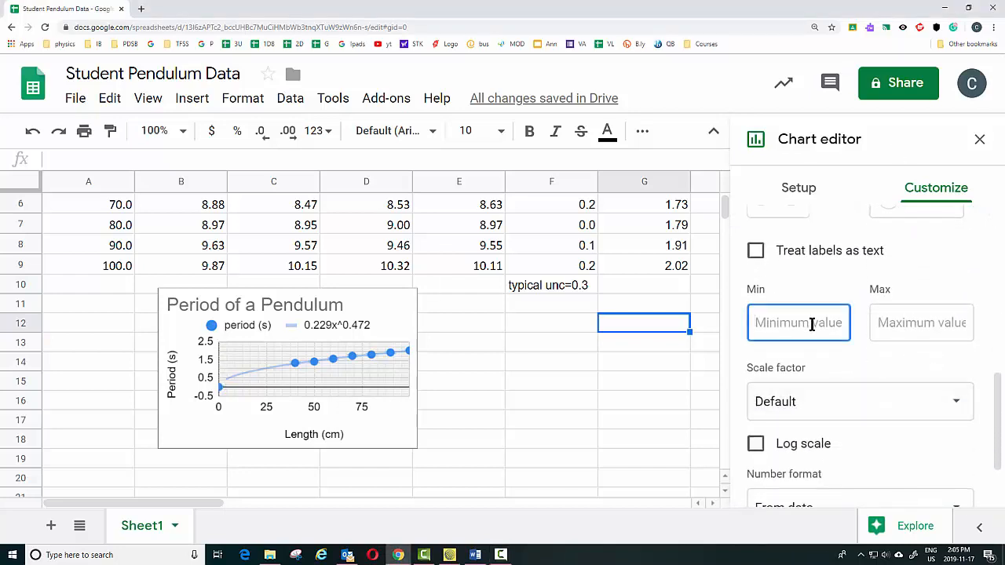
pyautogui.write('0')
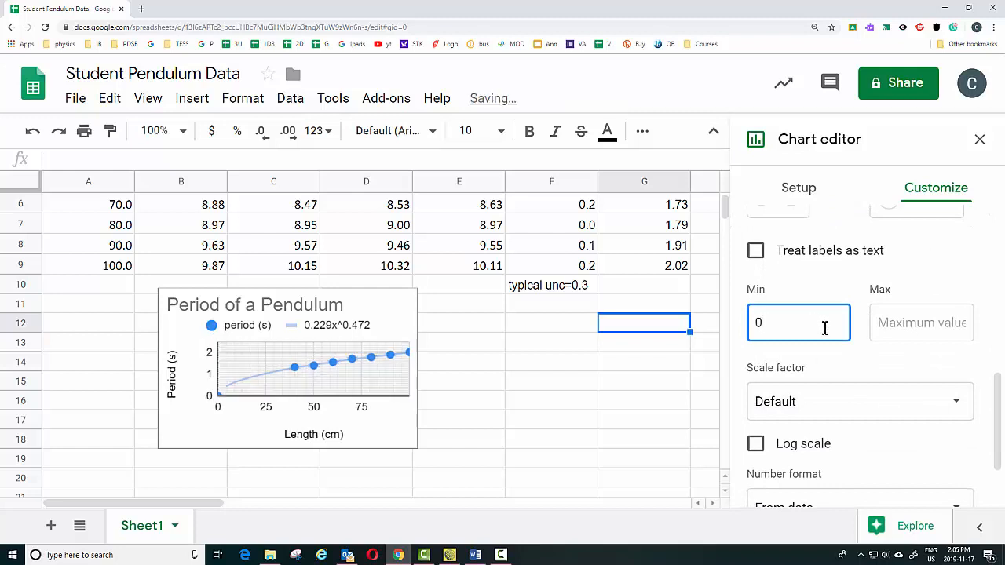
pyautogui.click(912, 330)
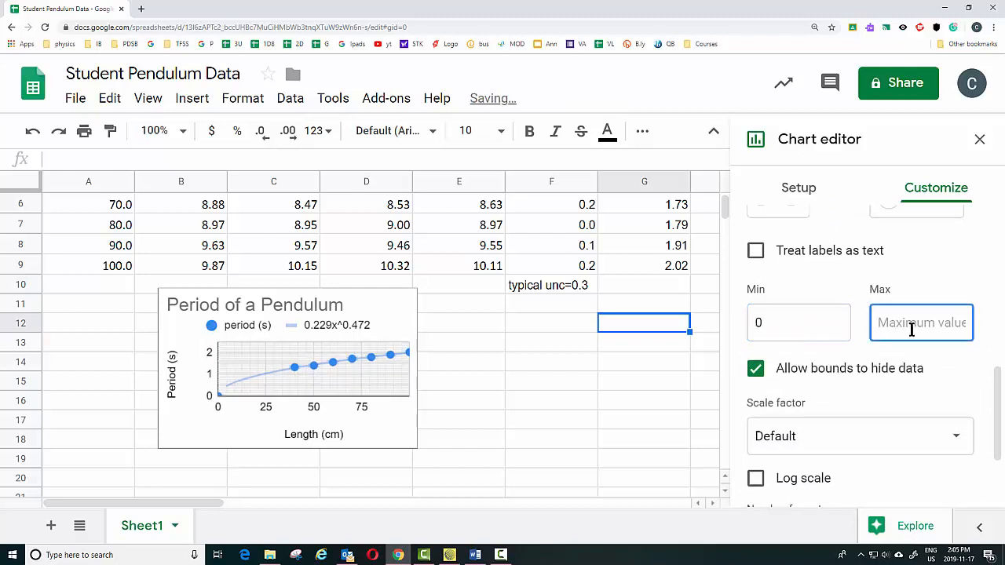
pyautogui.write('2')
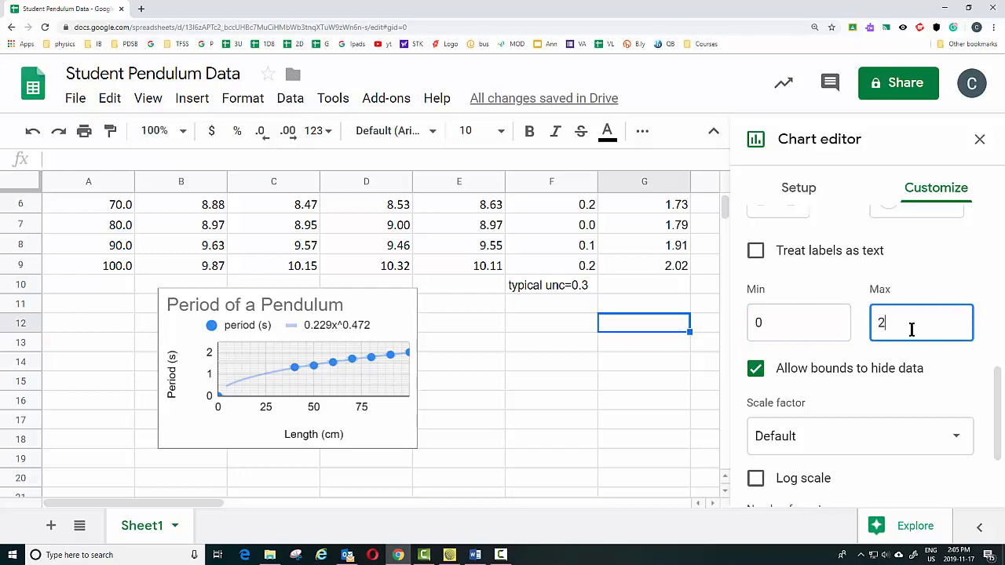
pyautogui.write('.5')
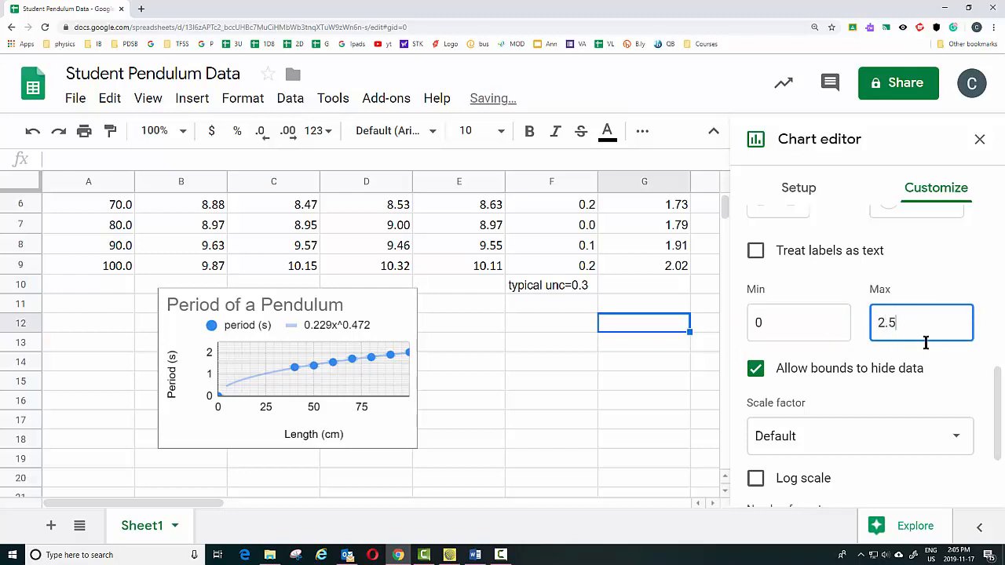
pyautogui.click(942, 363)
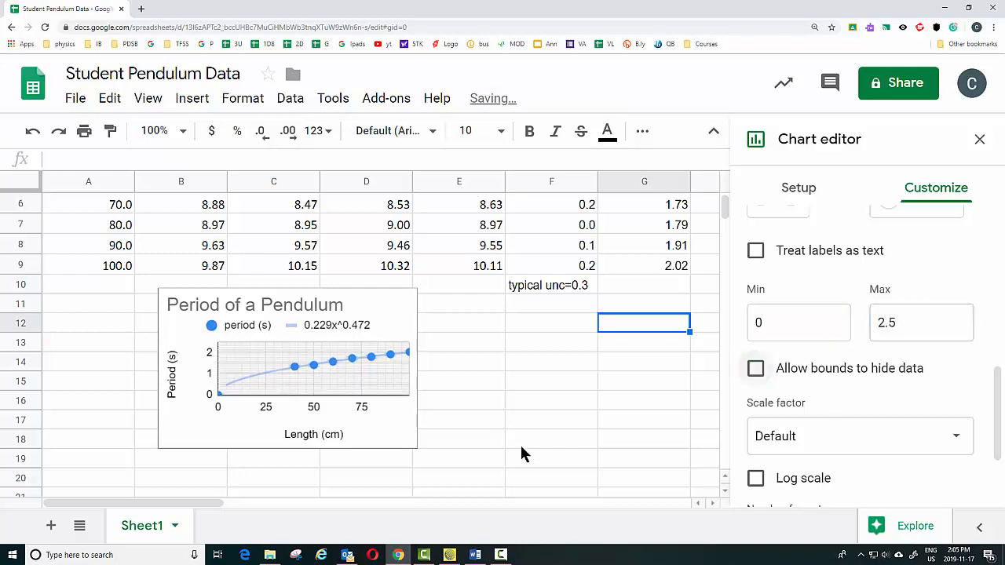
# Enlarge the chart from its lower-right corner and move it up and to the left
pyautogui.click(411, 447)
pyautogui.moveTo(415, 447); pyautogui.dragTo(490, 493)
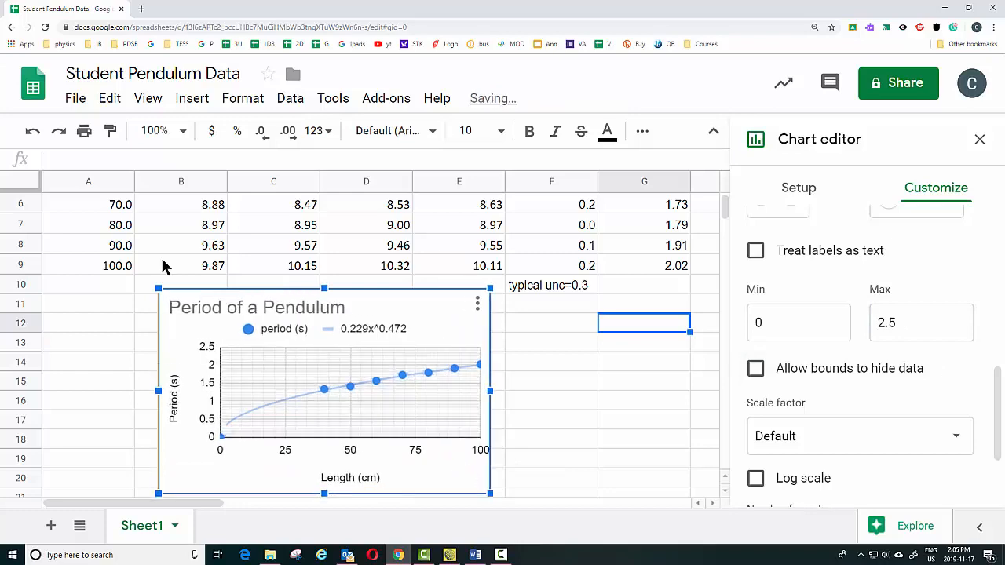
pyautogui.moveTo(159, 289); pyautogui.dragTo(48, 220)
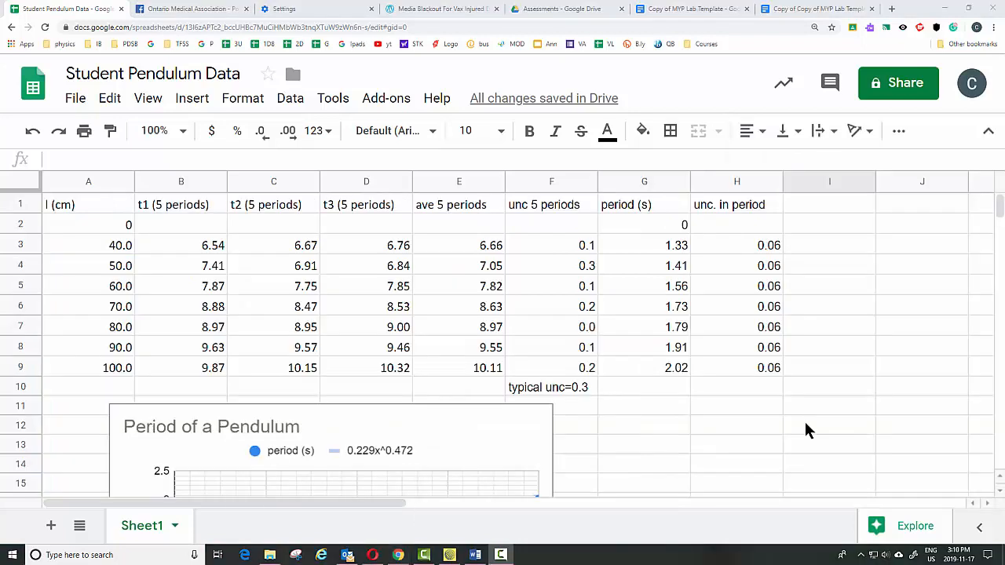
# Switch to the Copy of Copy of MYP Lab Template document and insert a new drawing under the Hypothesis heading
pyautogui.click(790, 11)
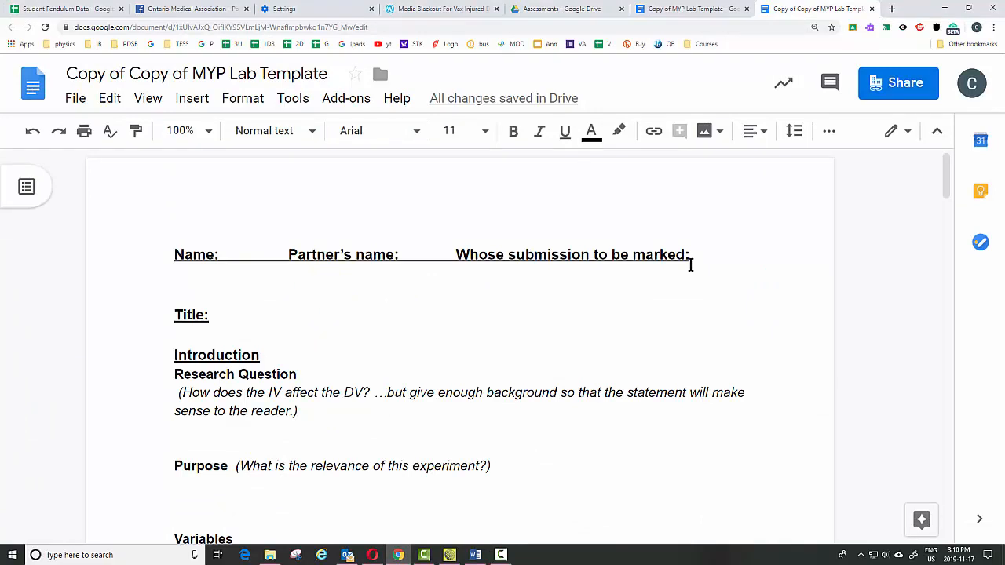
pyautogui.scroll(-1, 469, 333)
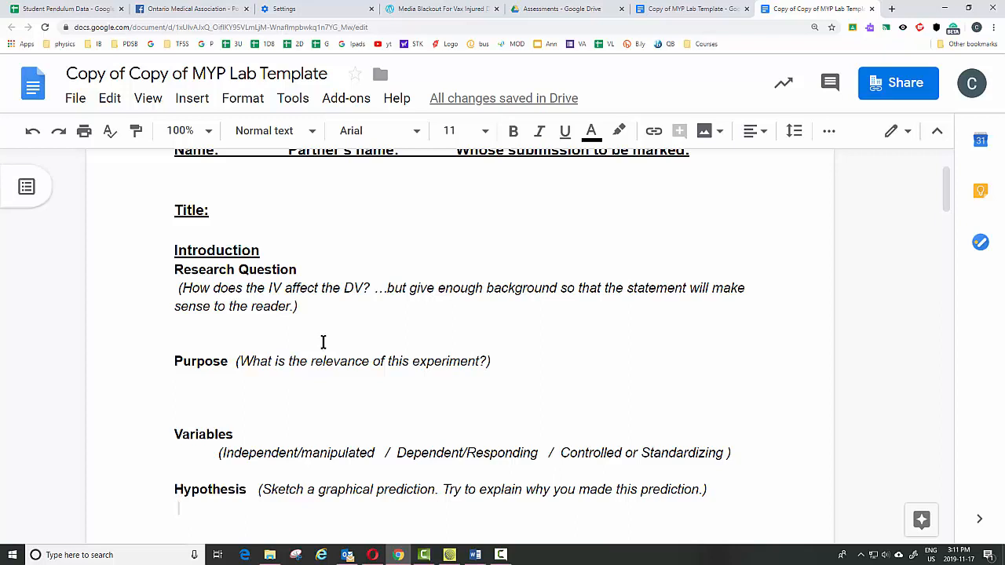
pyautogui.scroll(-3, 323, 343)
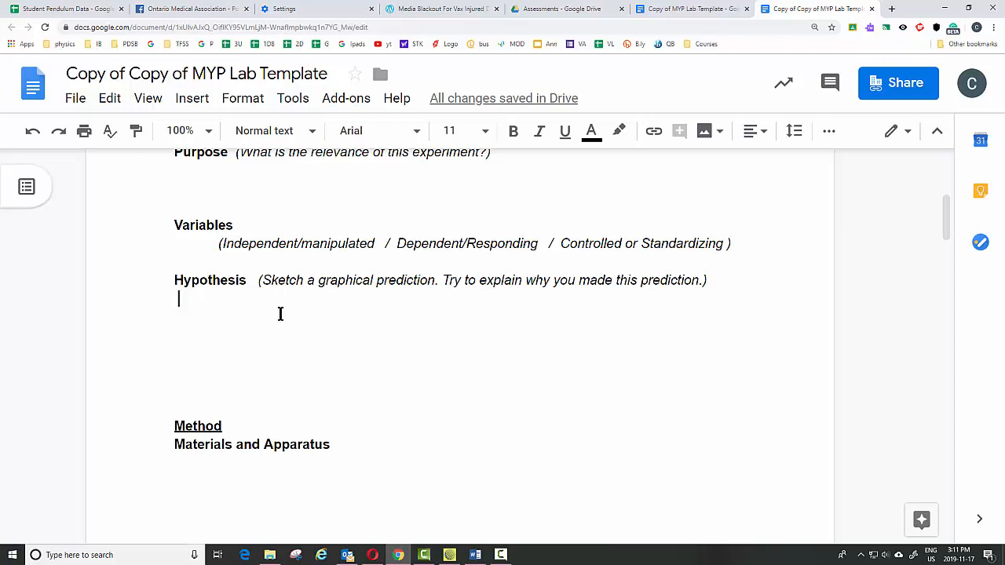
pyautogui.click(192, 99)
pyautogui.moveTo(229, 146)
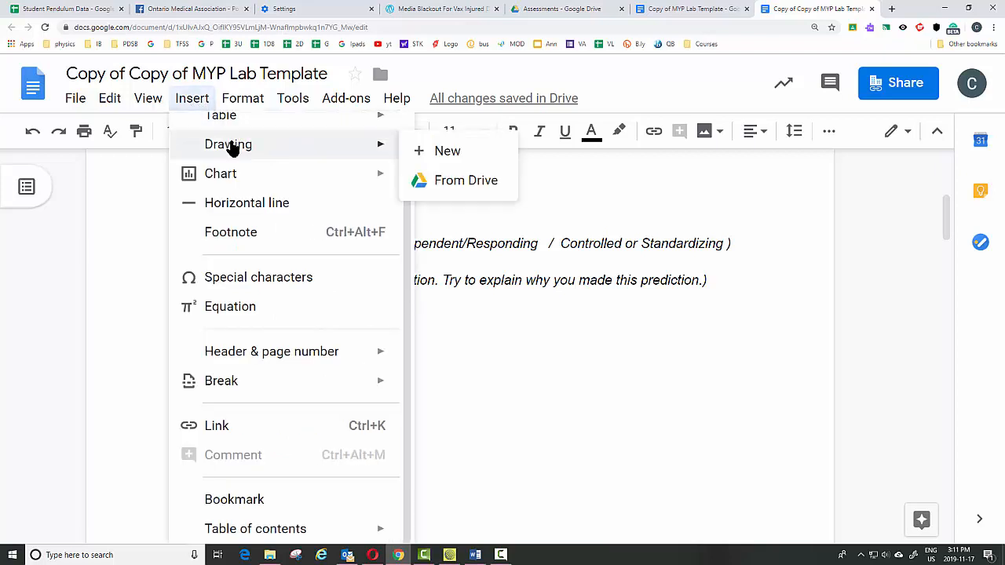
pyautogui.click(448, 151)
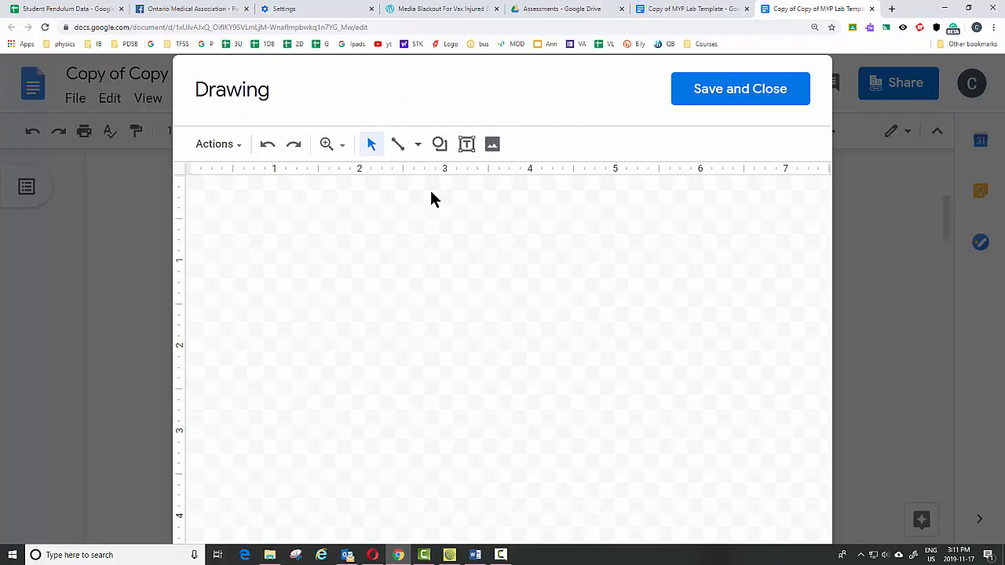
# Draw a vertical and a horizontal arrow as graph axes in the drawing
pyautogui.click(398, 146)
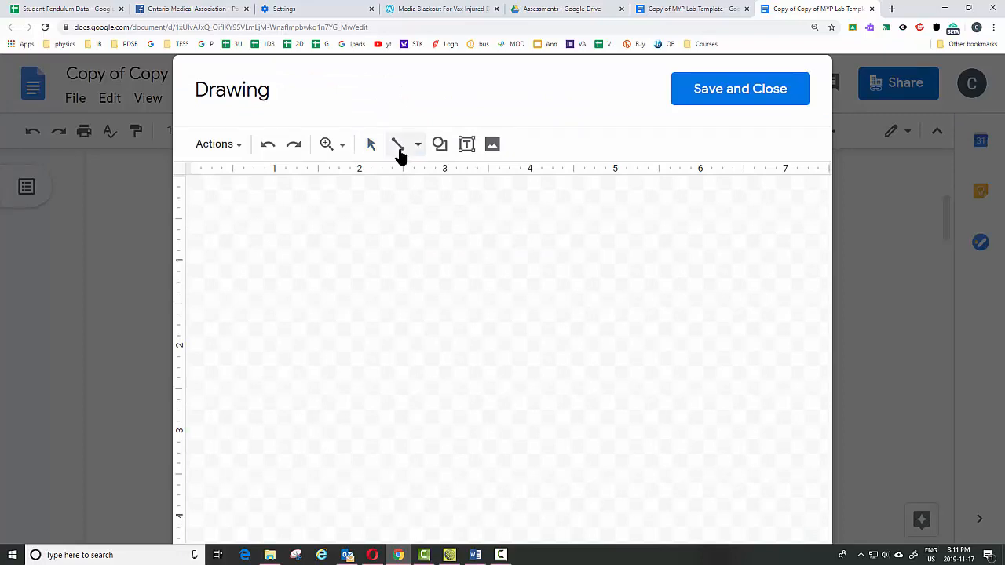
pyautogui.click(419, 145)
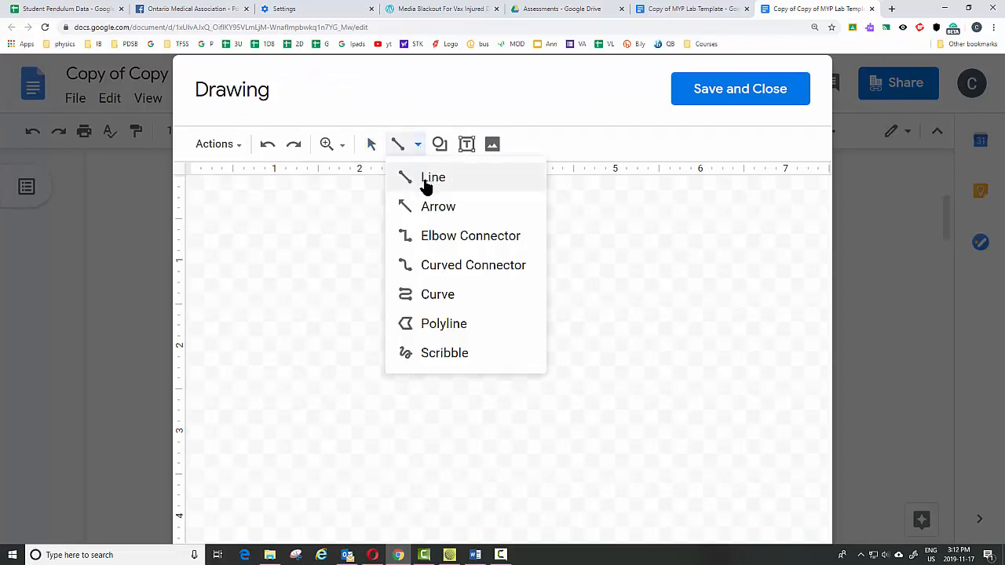
pyautogui.click(426, 208)
pyautogui.moveTo(360, 455); pyautogui.dragTo(365, 208)
pyautogui.moveTo(325, 431); pyautogui.dragTo(685, 431)
# Sketch a rising S-shaped curve between the axes with the Curve tool and save the drawing into the document
pyautogui.click(418, 143)
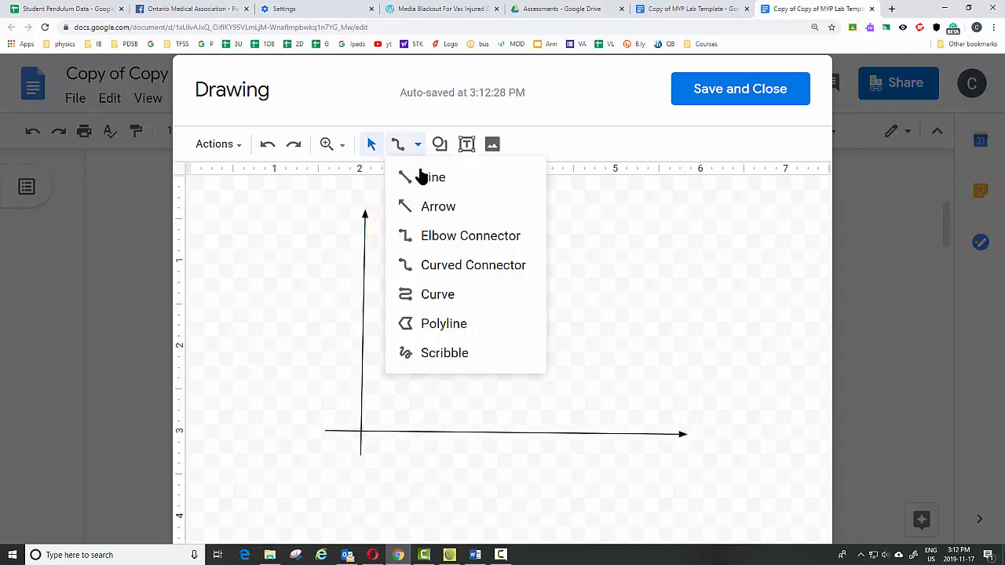
pyautogui.click(438, 294)
pyautogui.click(384, 411)
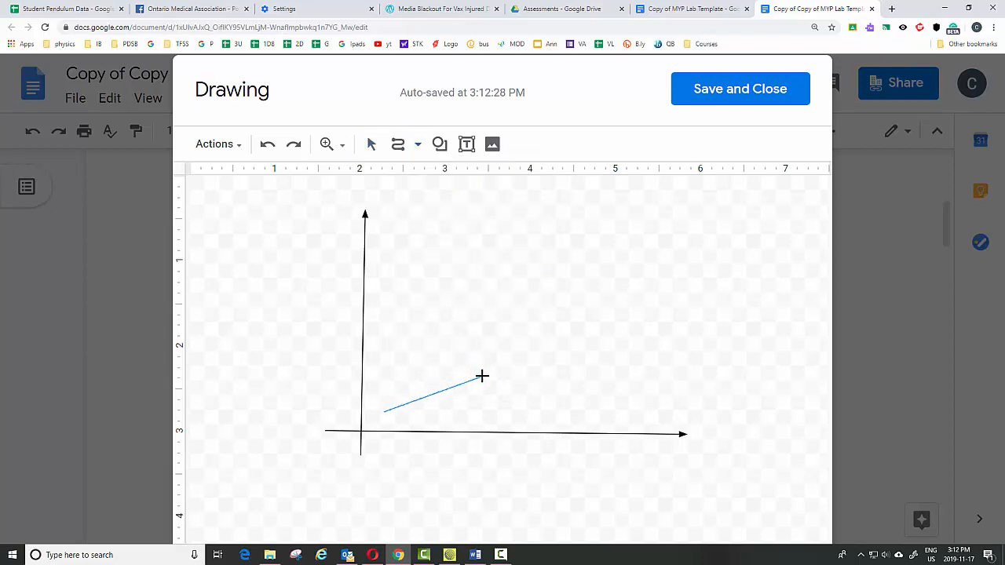
pyautogui.click(482, 377)
pyautogui.doubleClick(607, 250)
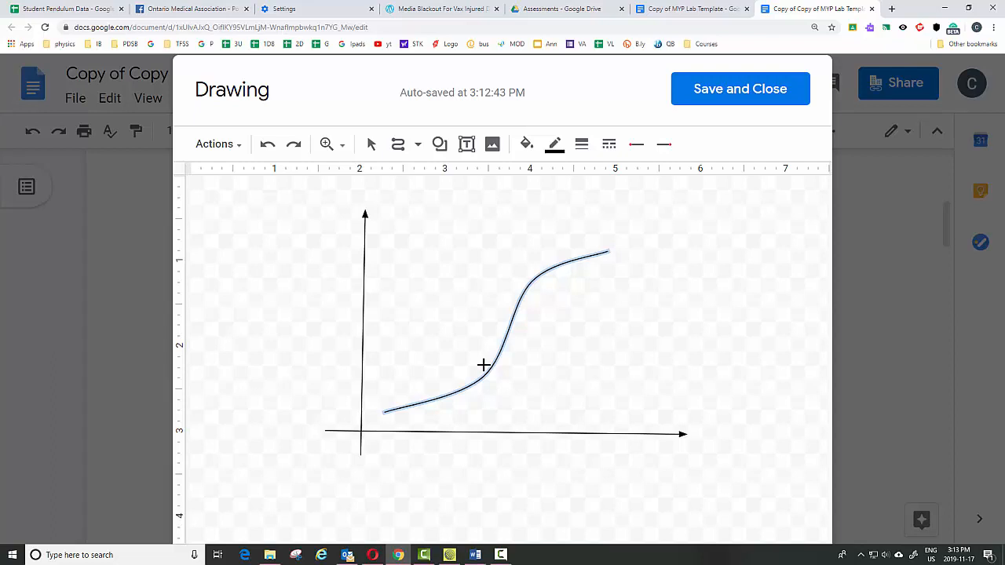
pyautogui.click(743, 97)
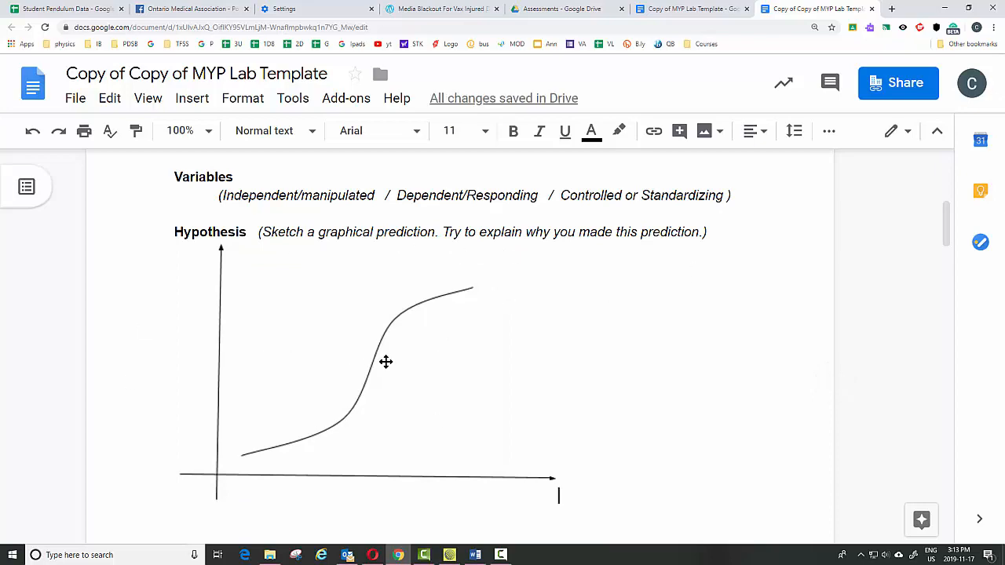
# Copy the pendulum data range A1 to H9 from the spreadsheet
pyautogui.scroll(-6, 385, 361)
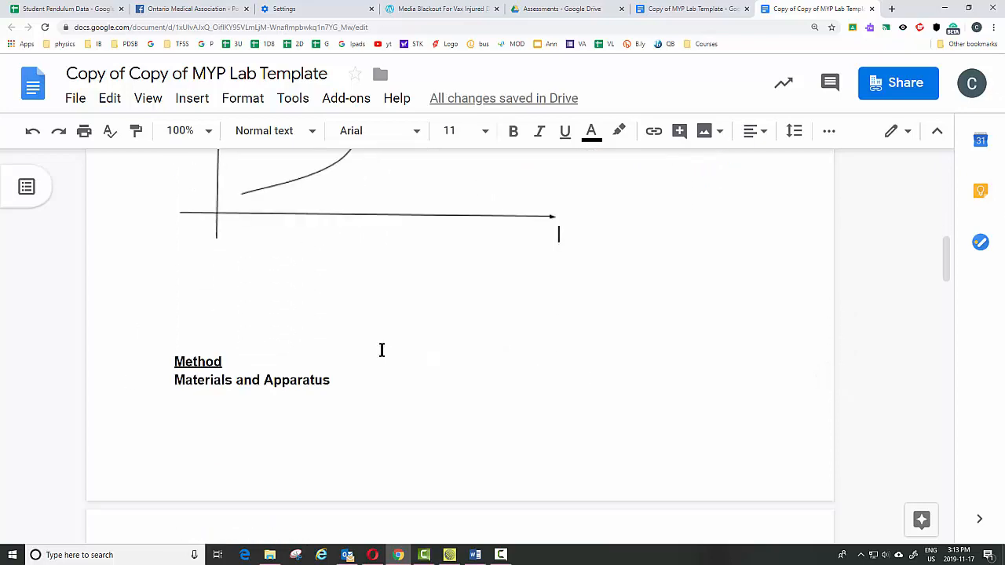
pyautogui.scroll(-6, 381, 340)
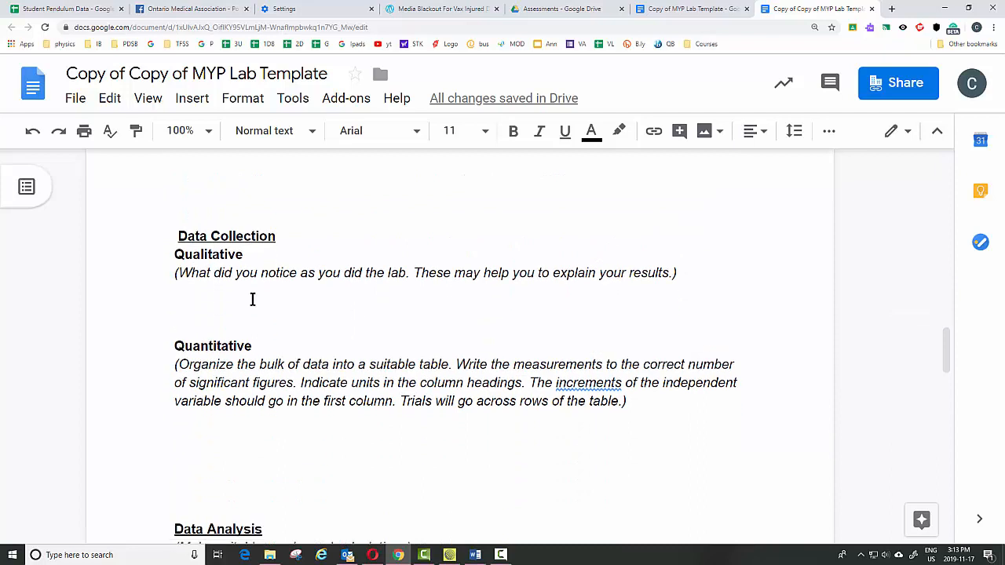
pyautogui.click(226, 291)
pyautogui.click(75, 10)
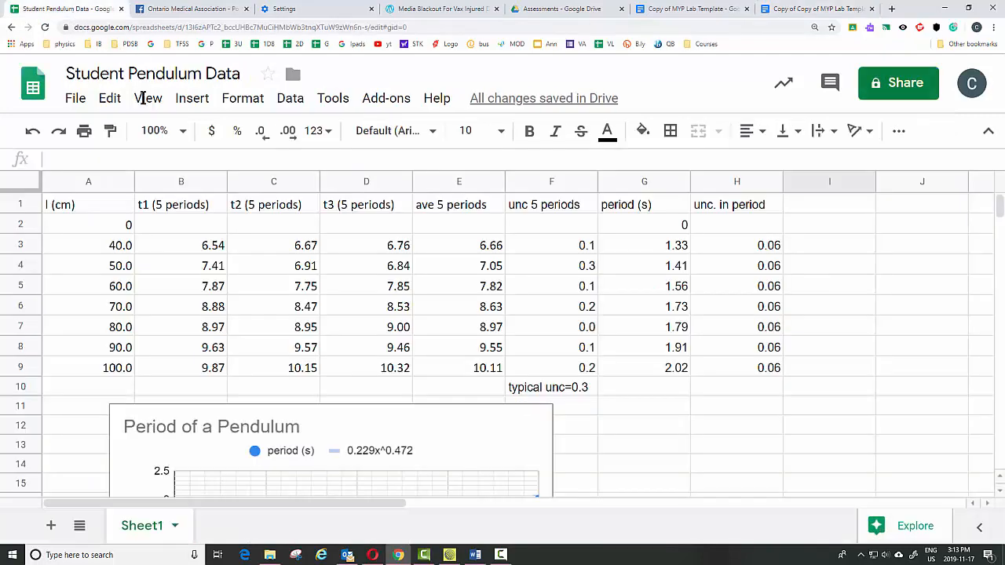
pyautogui.moveTo(75, 210); pyautogui.dragTo(751, 372)
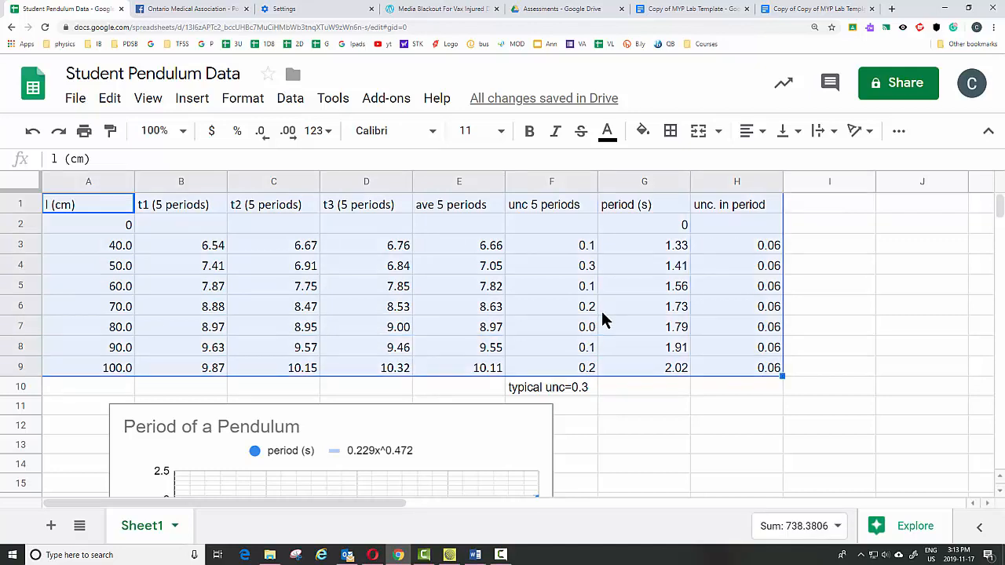
pyautogui.rightClick(639, 291)
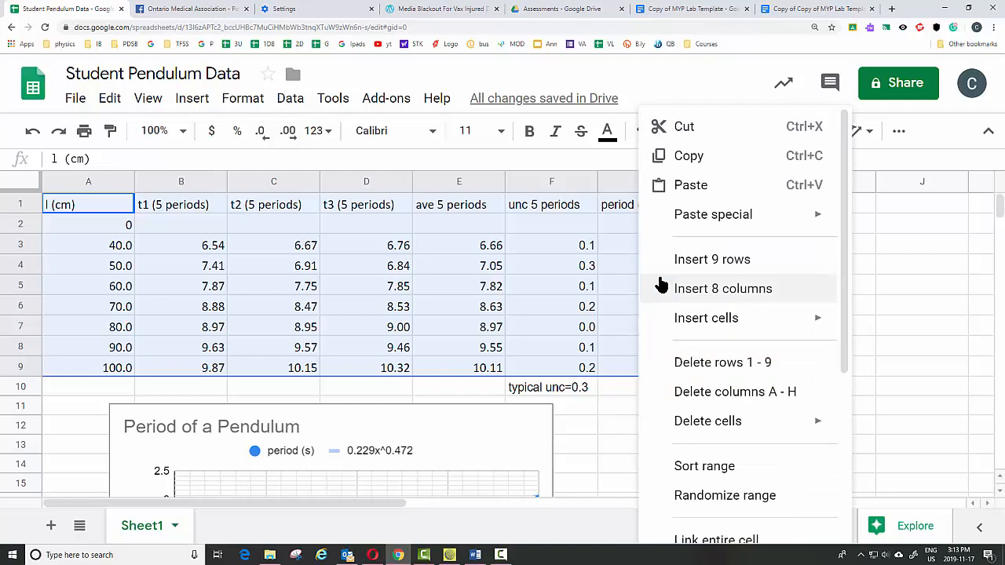
pyautogui.click(687, 161)
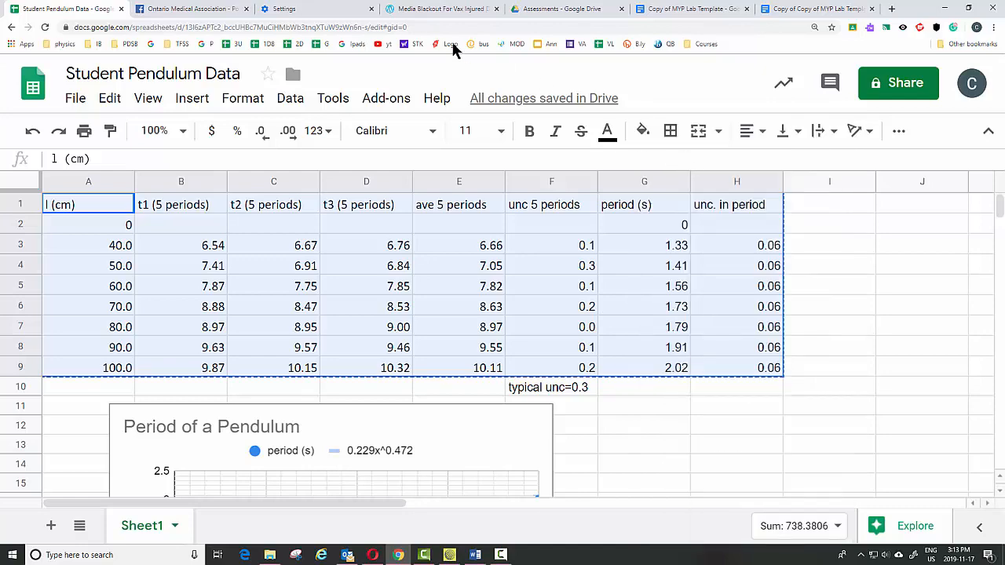
# Paste the copied data as a table linked to the spreadsheet below the Qualitative prompt in the lab document
pyautogui.click(785, 9)
pyautogui.click(214, 293)
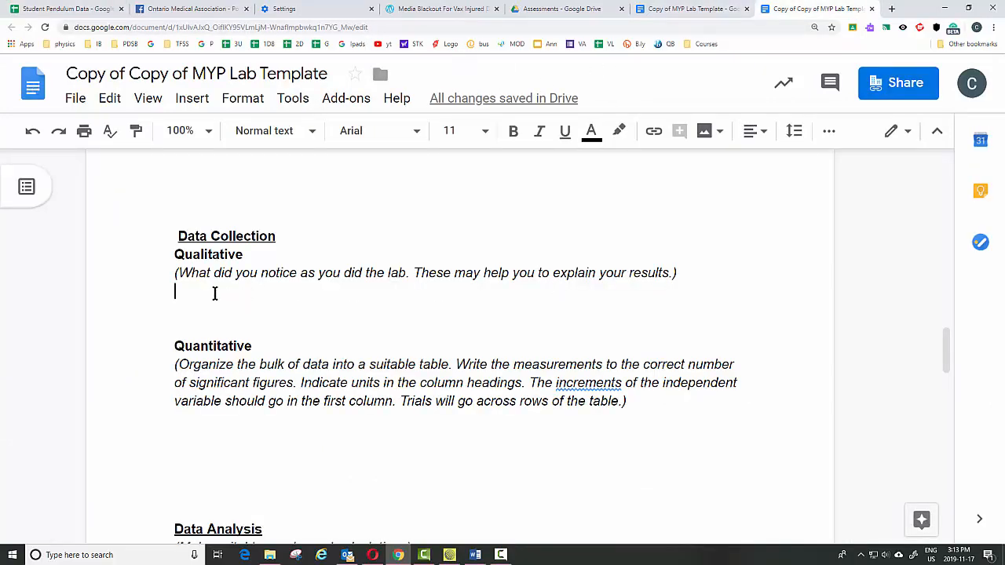
pyautogui.rightClick(215, 293)
pyautogui.click(264, 280)
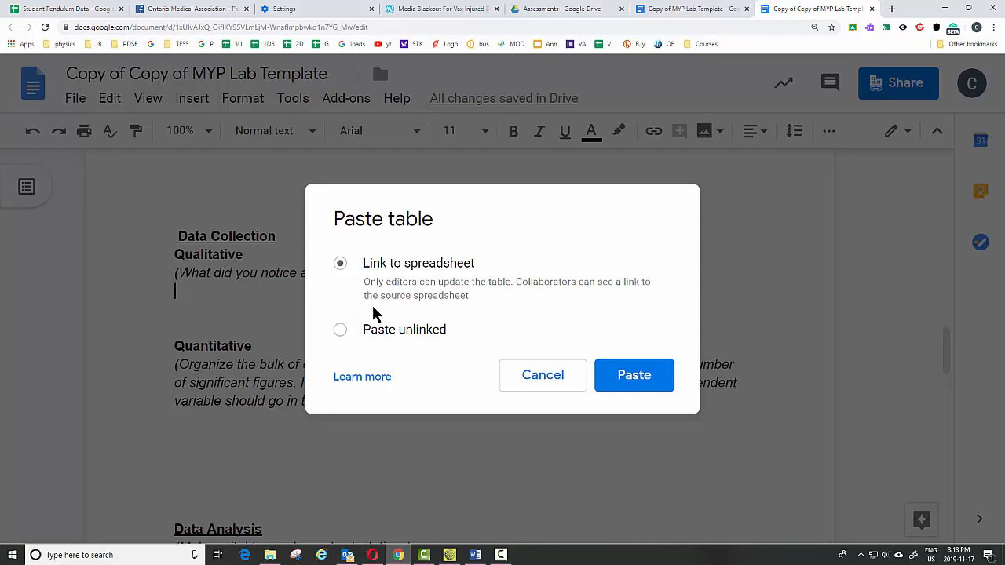
pyautogui.click(640, 379)
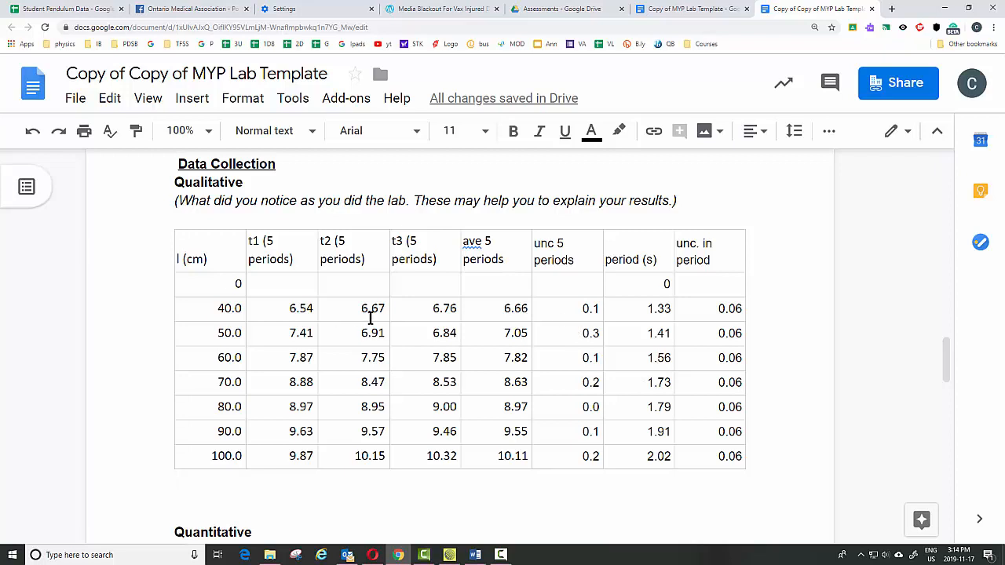
# Insert a row above the pasted table's header and enter the heading Length (+ - 0.2 cm) in its first cell
pyautogui.hotkey('ctrl', 'z')
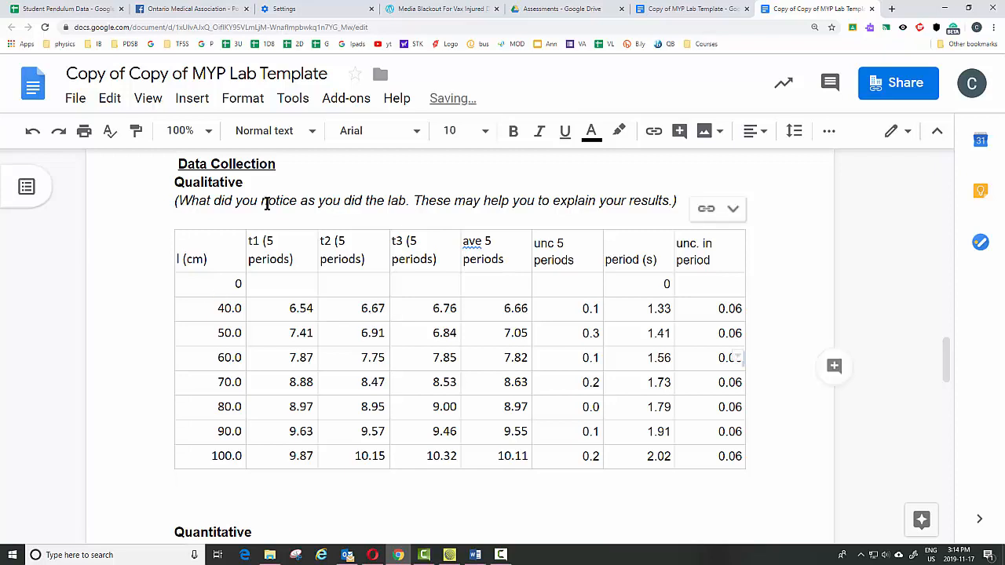
pyautogui.click(239, 250)
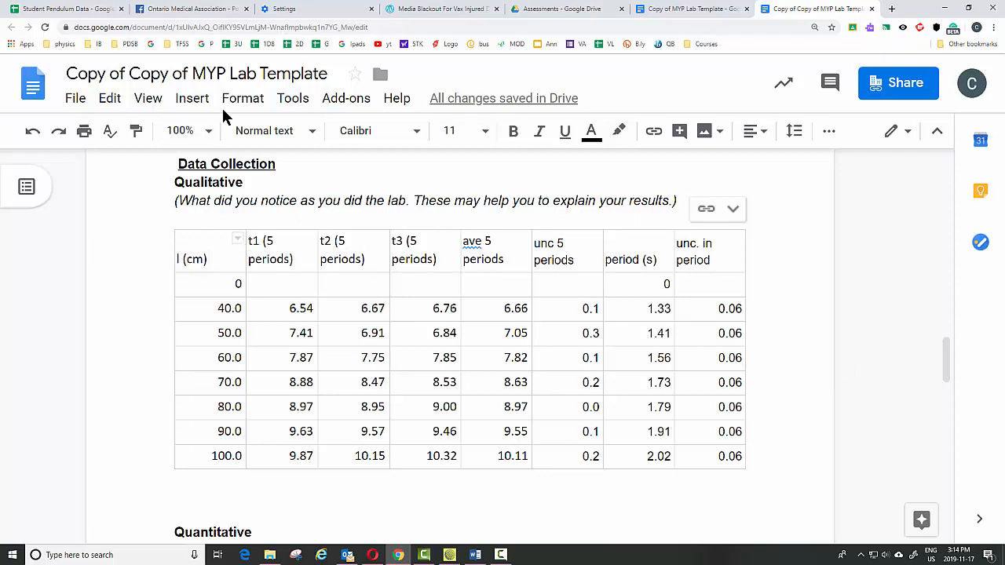
pyautogui.click(242, 100)
pyautogui.moveTo(262, 370)
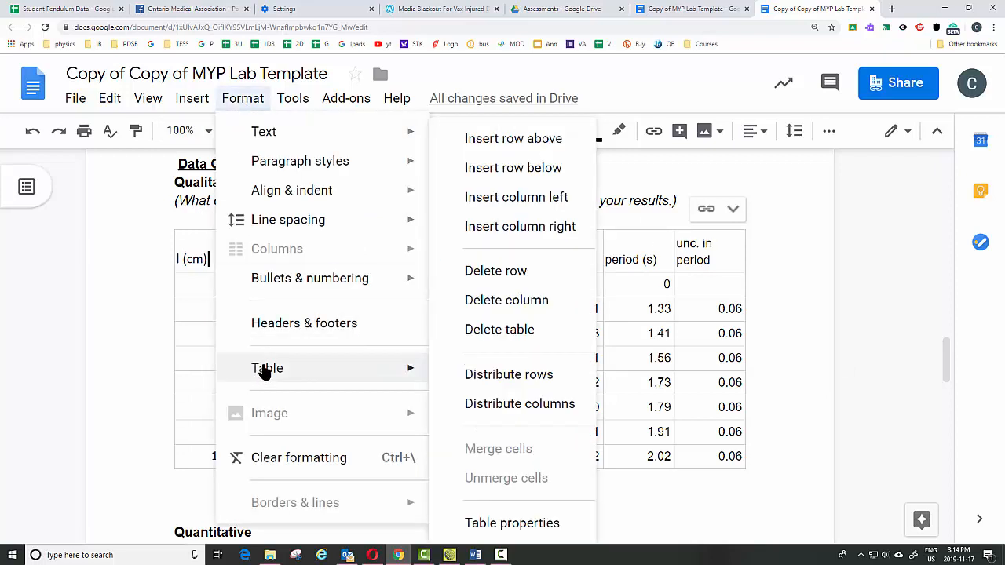
pyautogui.click(518, 144)
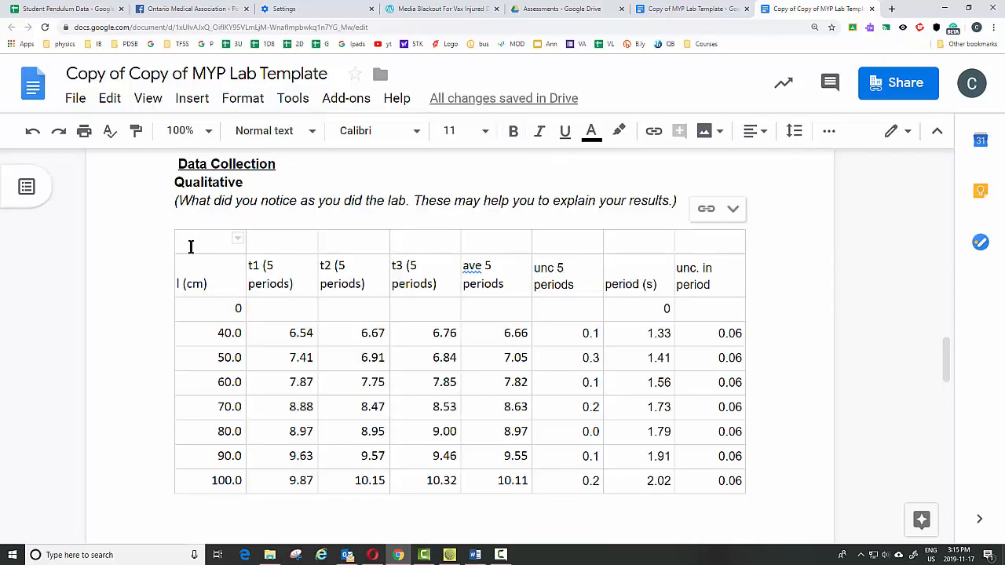
pyautogui.write('Le')
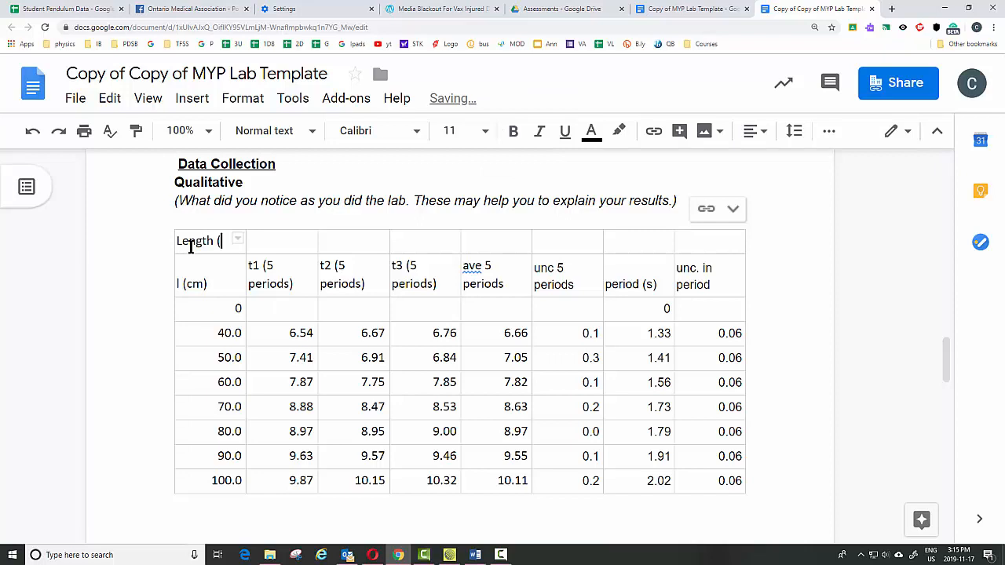
pyautogui.write('ngth (+ - 0.2 cm')
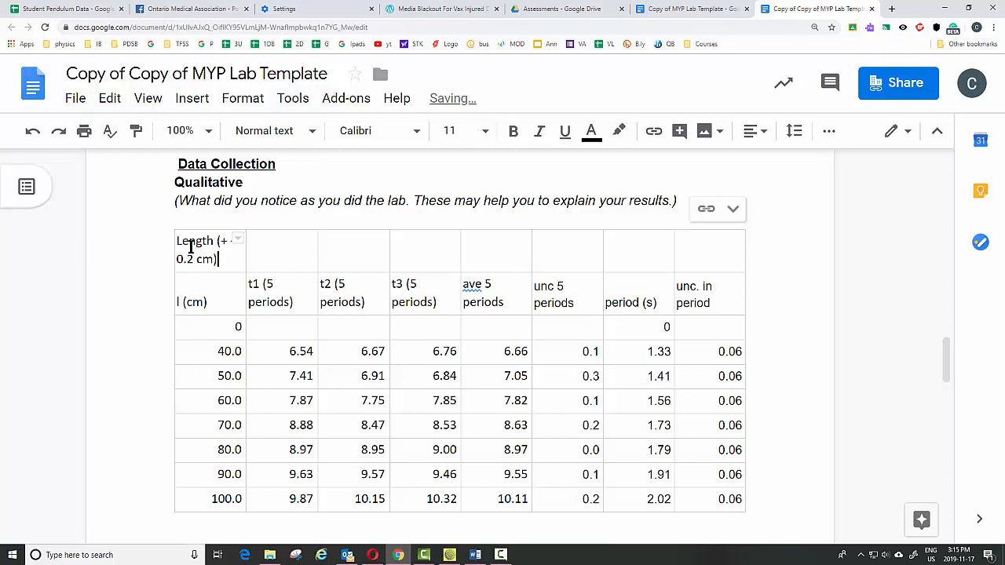
# Enter the heading Time for 5 periods (s) in the second cell of the new top row
pyautogui.click(278, 237)
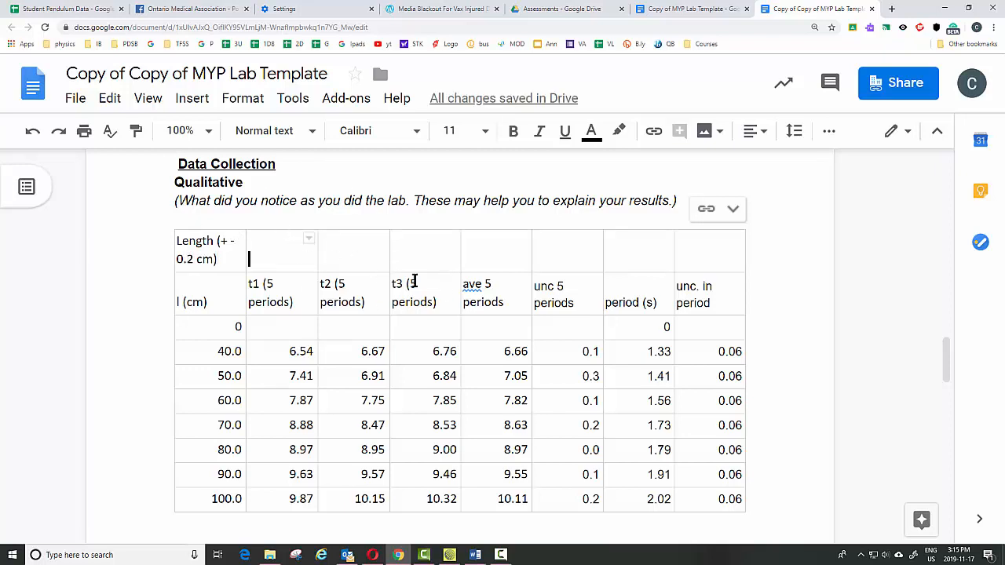
pyautogui.press('Return')
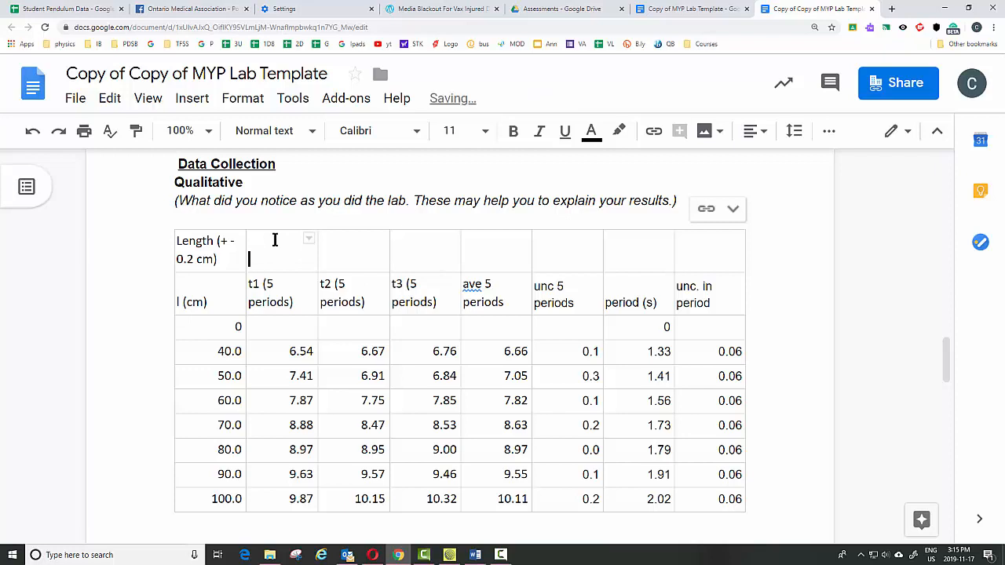
pyautogui.write('Tie')
pyautogui.write('e for ')
pyautogui.write('5 periods (s')
# Replace the t1 (5 periods) column header with Trial 1
pyautogui.moveTo(310, 302); pyautogui.dragTo(251, 287)
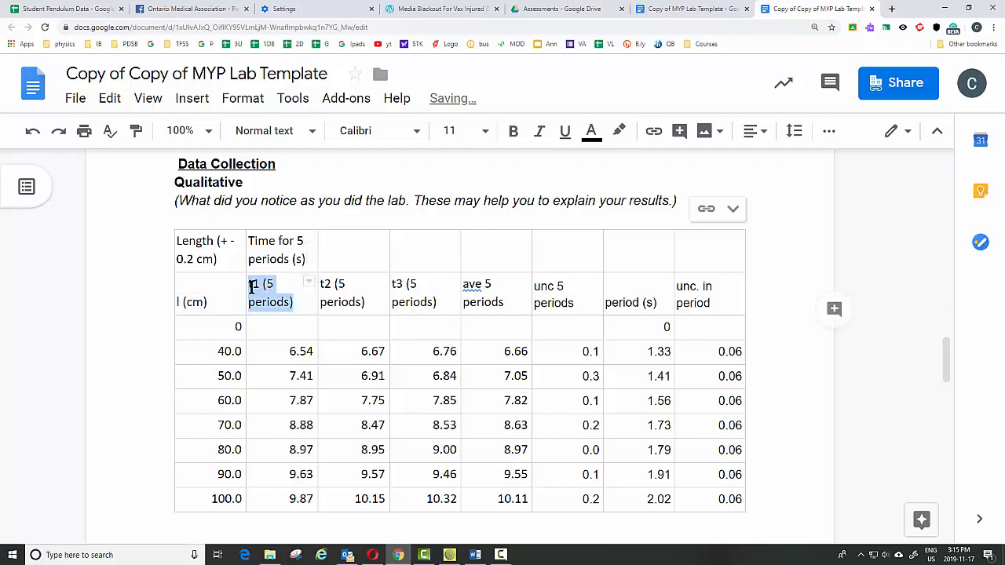
pyautogui.write('Trial 1')
# Replace the t2 (5 periods) column header with Trial 2
pyautogui.moveTo(366, 304); pyautogui.dragTo(337, 288)
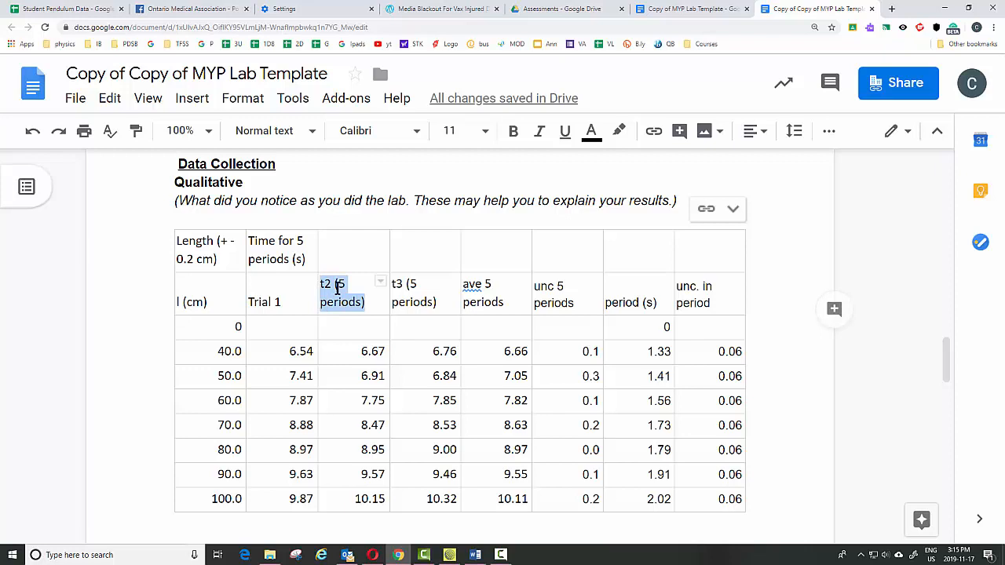
pyautogui.write('Trial')
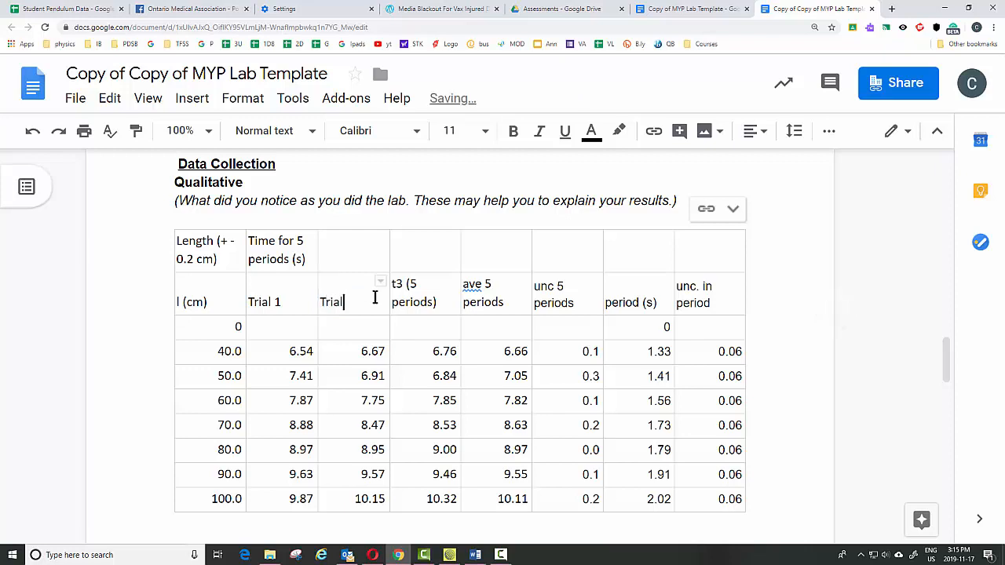
pyautogui.write(' 2')
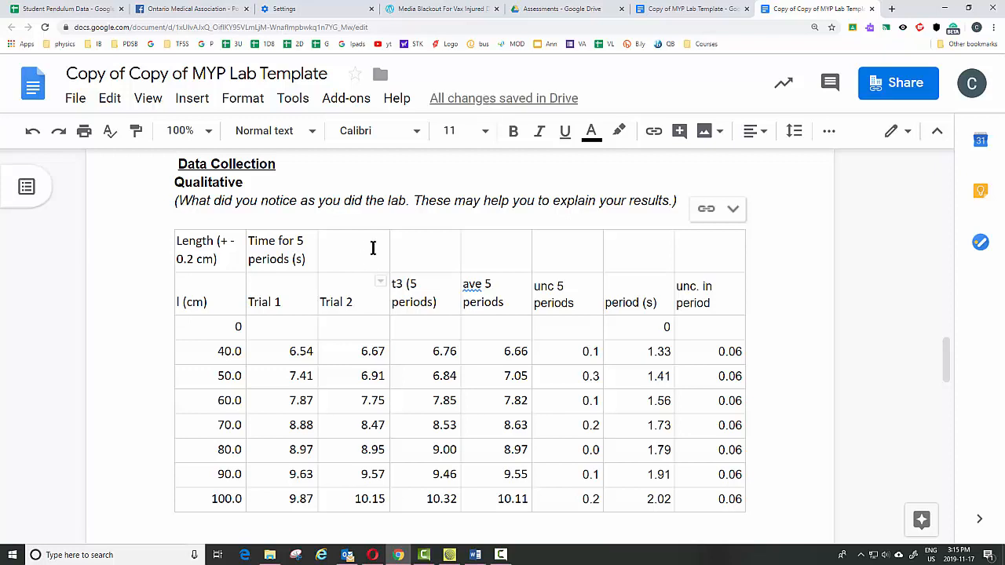
# Clear the t3 (5 periods) column header text
pyautogui.moveTo(438, 303); pyautogui.dragTo(393, 287)
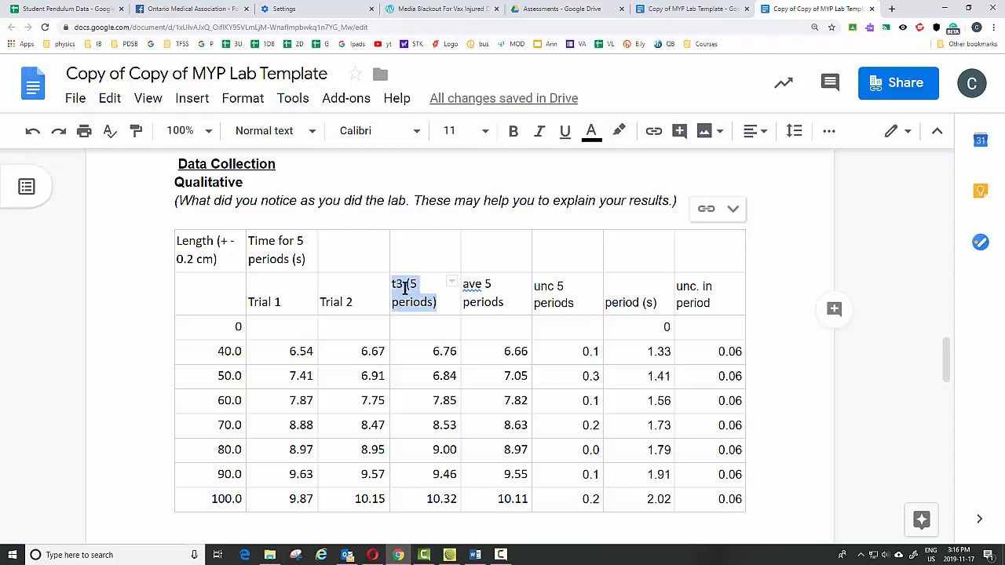
pyautogui.press('BackSpace')
pyautogui.scroll(-3, 402, 281)
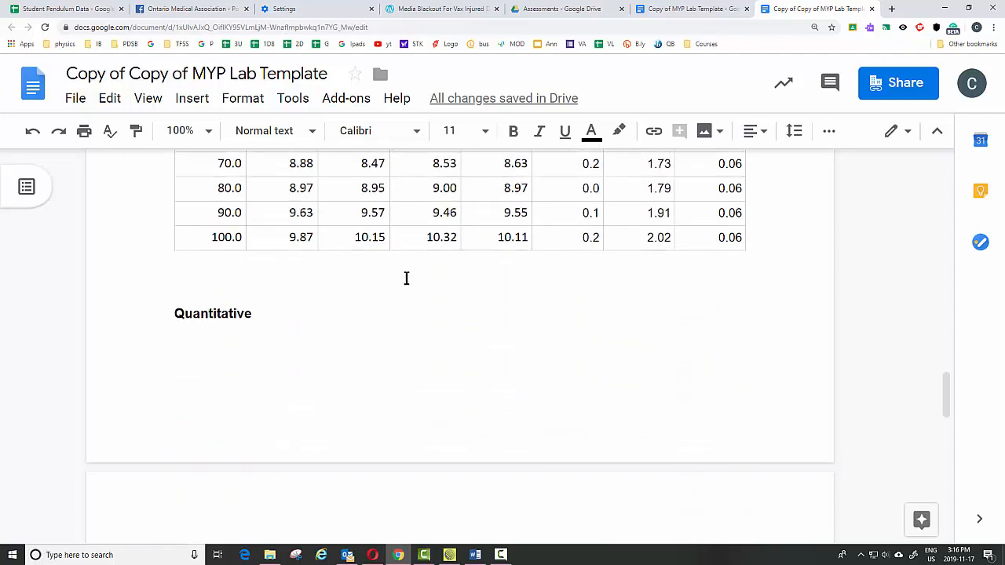
pyautogui.scroll(3, 406, 278)
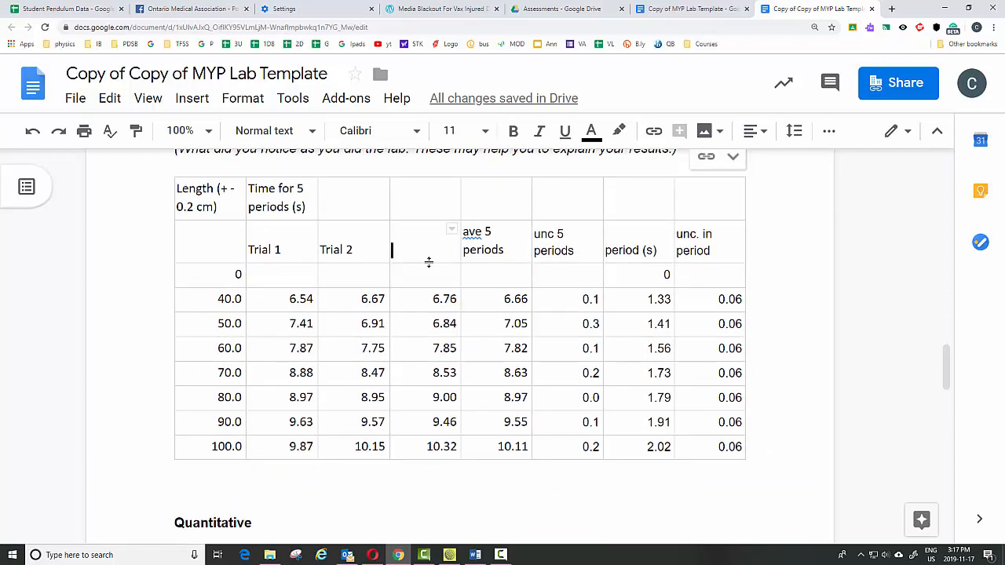
pyautogui.scroll(-1, 408, 323)
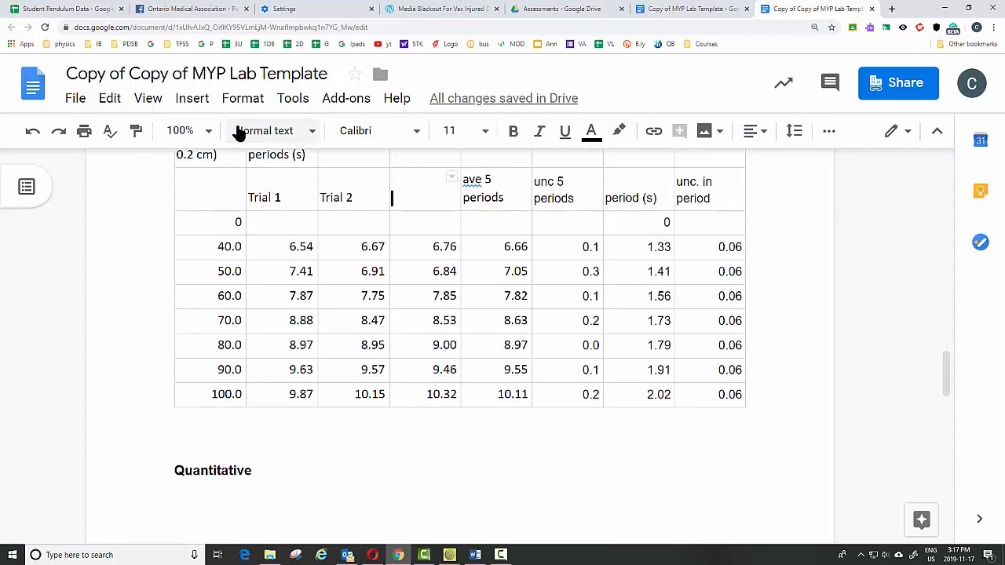
# Switch to the Student Pendulum Data spreadsheet and copy the Period of a Pendulum chart
pyautogui.click(64, 13)
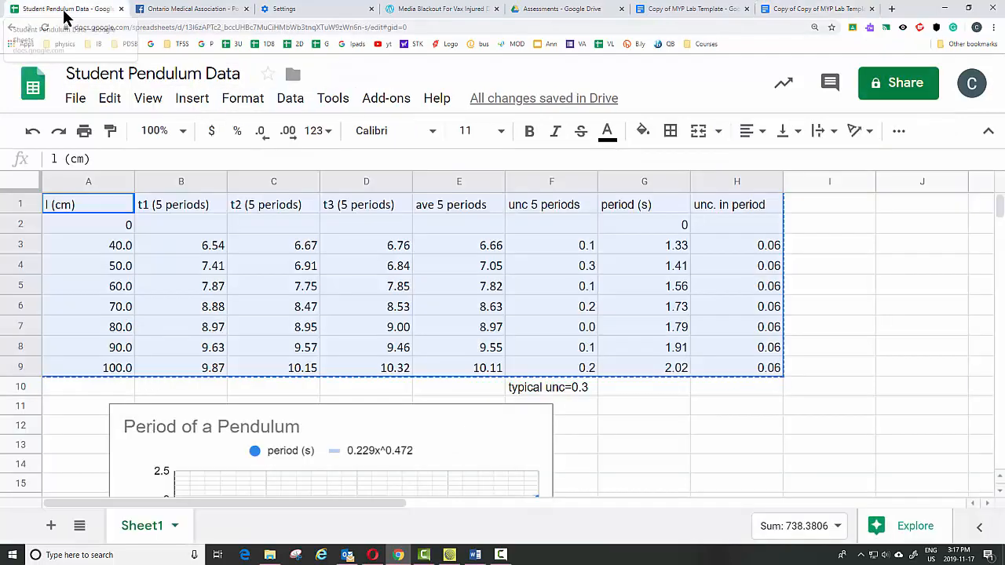
pyautogui.scroll(-2, 343, 328)
pyautogui.scroll(-1, 472, 306)
pyautogui.click(476, 308)
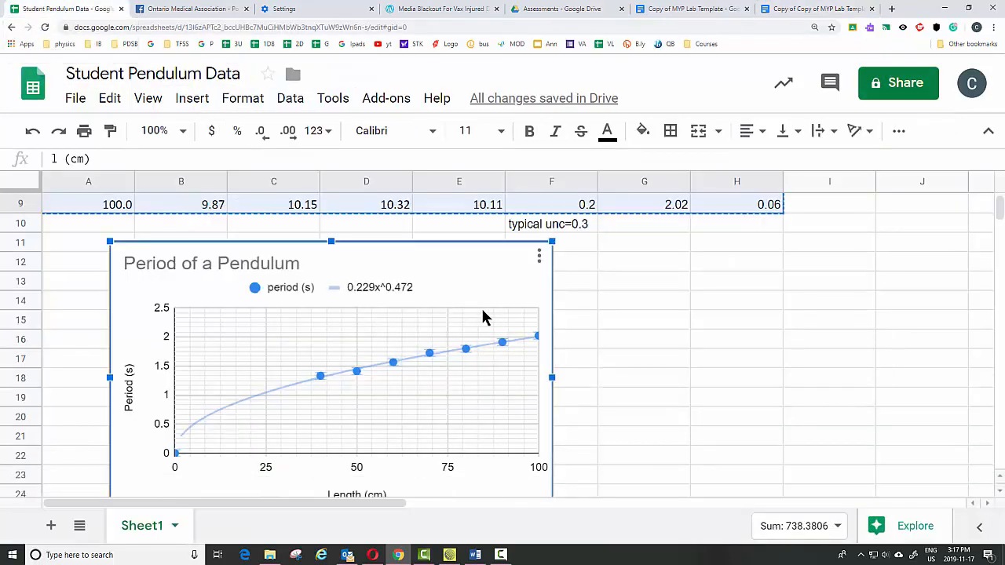
pyautogui.click(110, 99)
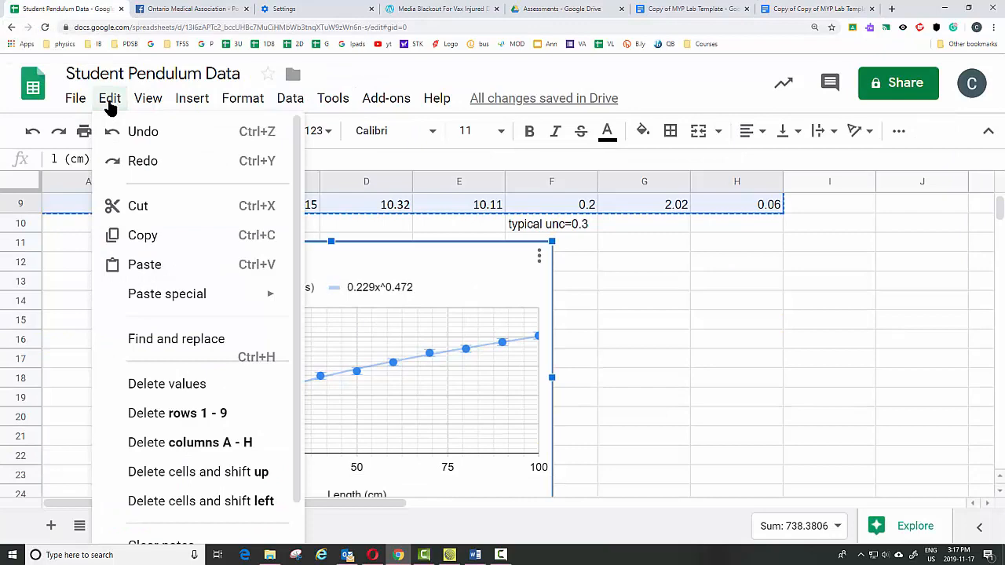
pyautogui.click(154, 238)
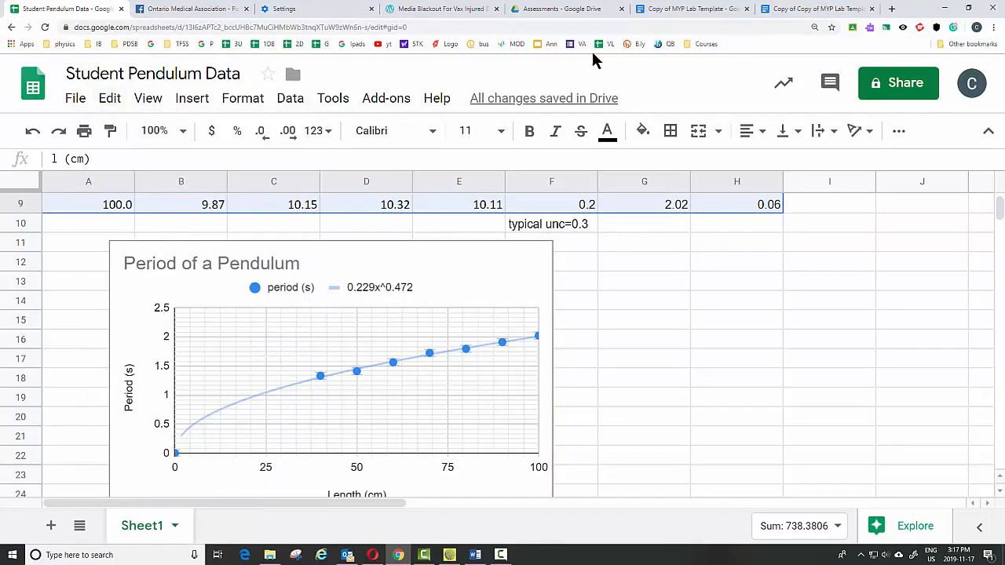
# Paste the chart, linked to the spreadsheet, below the Quantitative prompt in the lab document
pyautogui.click(808, 11)
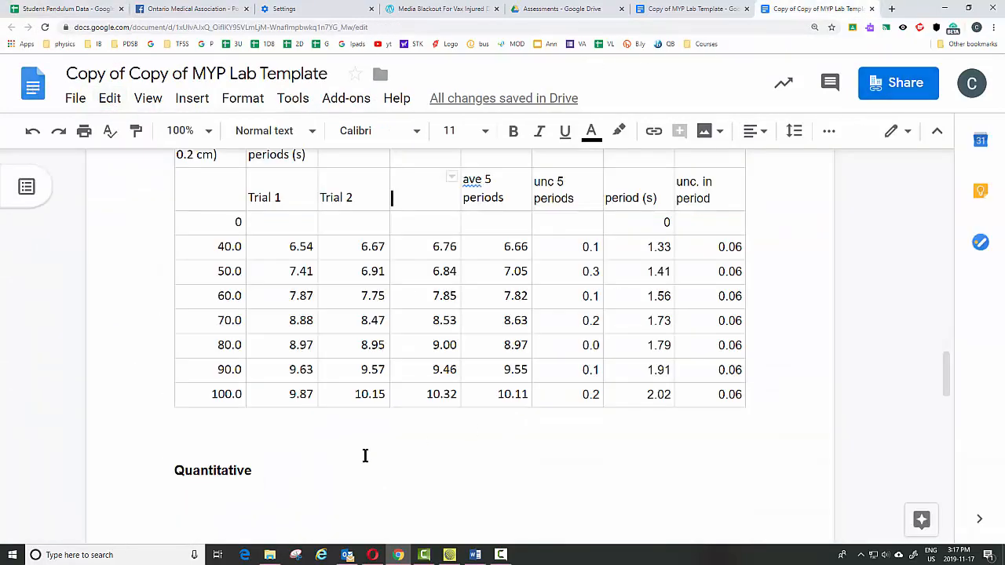
pyautogui.scroll(-2, 365, 455)
pyautogui.click(214, 332)
pyautogui.click(301, 321)
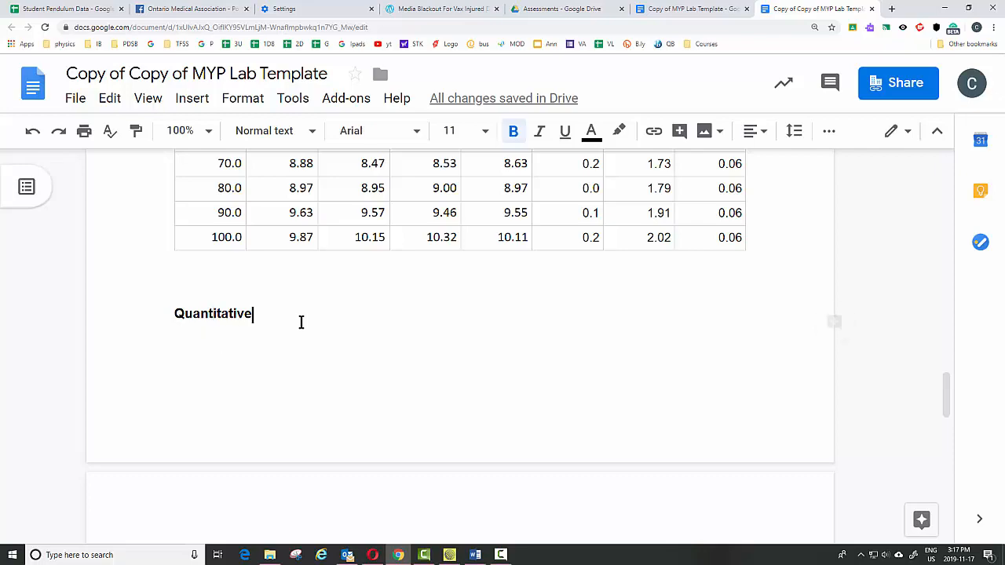
pyautogui.scroll(-3, 276, 404)
pyautogui.click(243, 420)
pyautogui.rightClick(252, 422)
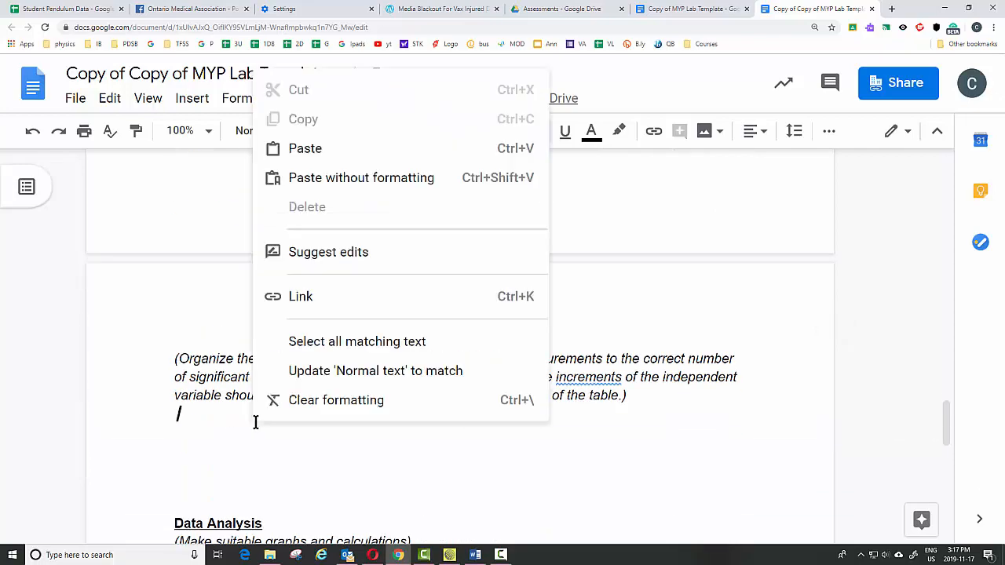
pyautogui.click(307, 149)
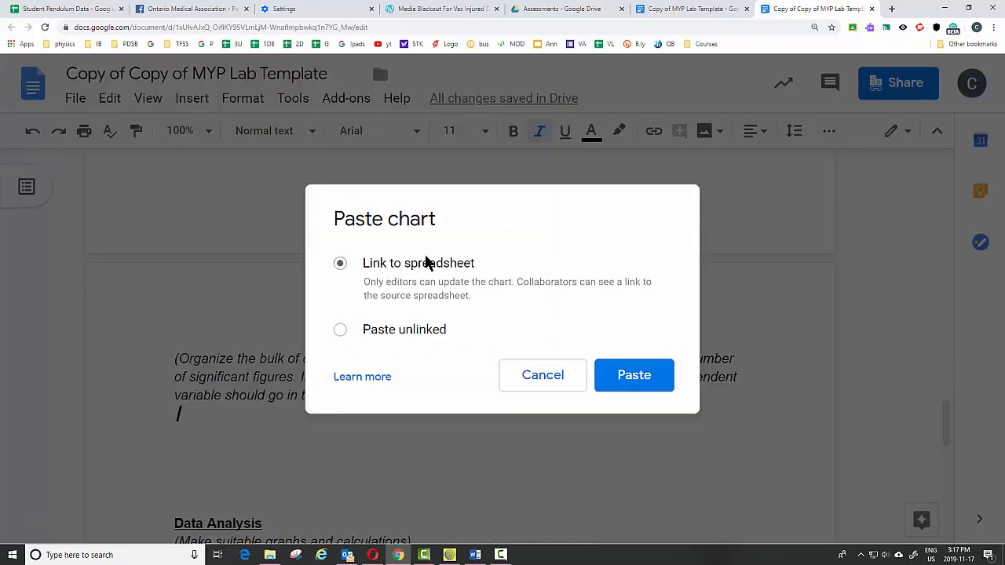
pyautogui.click(635, 376)
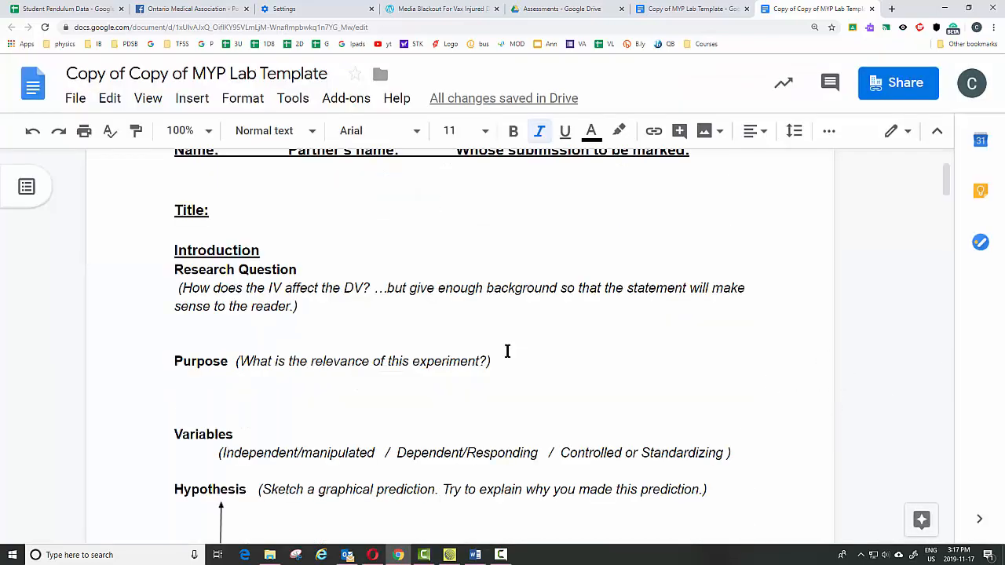
pyautogui.scroll(1, 507, 351)
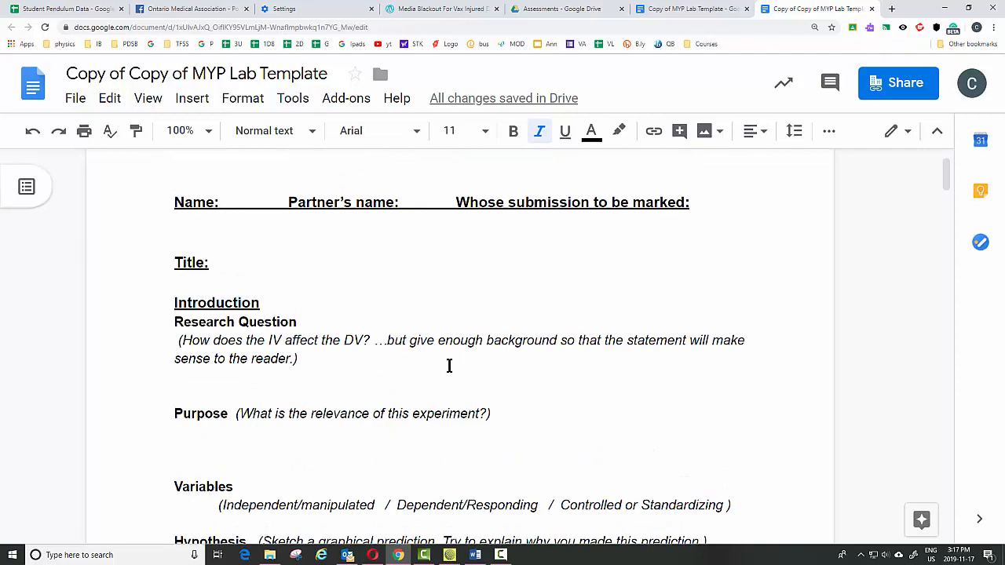
pyautogui.scroll(-8, 413, 397)
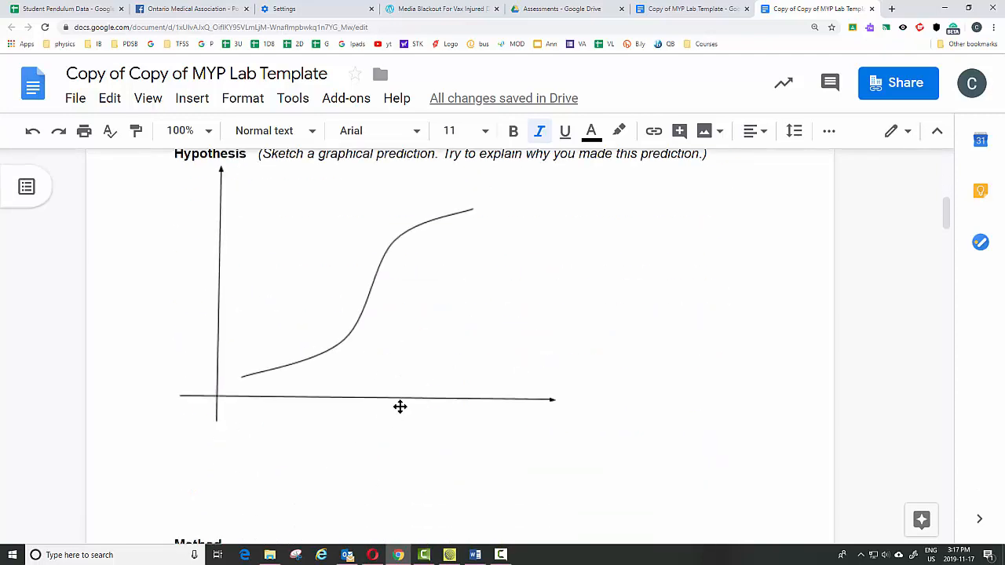
pyautogui.scroll(-10, 397, 408)
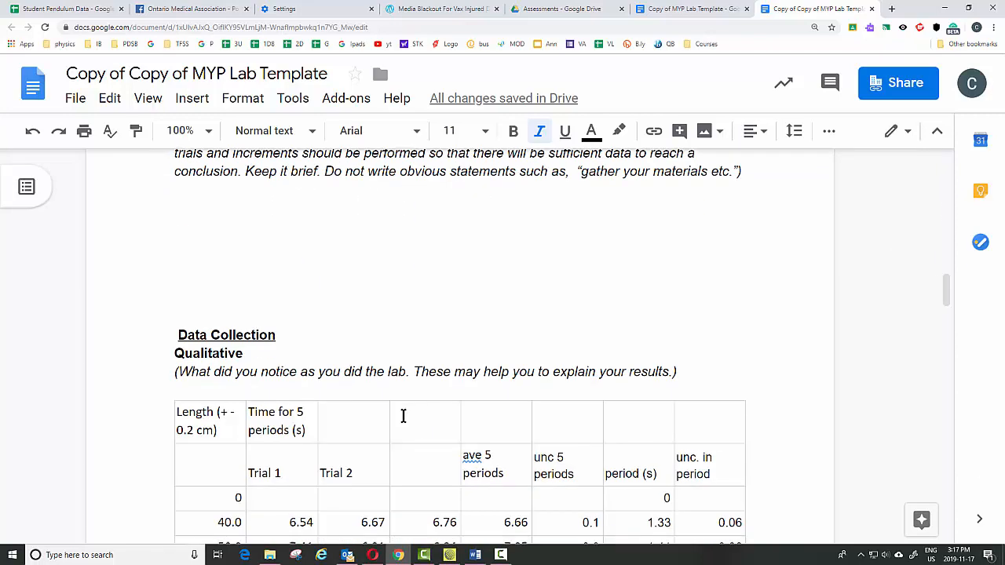
pyautogui.scroll(-7, 403, 416)
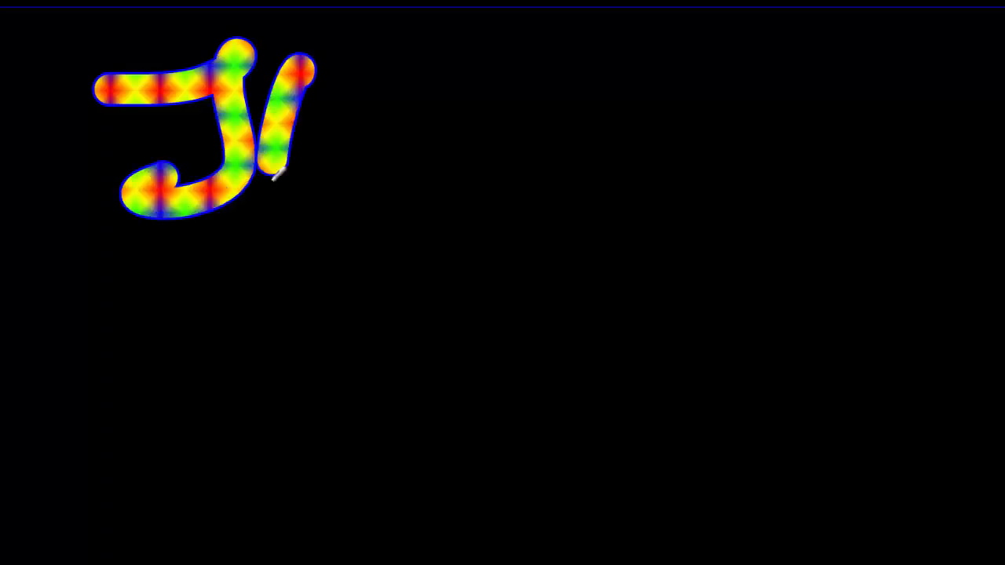
pyautogui.moveTo(269, 168); pyautogui.dragTo(386, 148)
pyautogui.moveTo(434, 84); pyautogui.dragTo(420, 181)
pyautogui.moveTo(383, 85); pyautogui.dragTo(481, 112)
pyautogui.moveTo(544, 98)
pyautogui.mouseDown()
pyautogui.moveTo(540, 137)
pyautogui.moveTo(497, 162)
pyautogui.mouseUp()
pyautogui.moveTo(695, 143)
pyautogui.mouseDown()
pyautogui.moveTo(705, 121)
pyautogui.moveTo(945, 183)
pyautogui.moveTo(909, 186)
pyautogui.mouseUp()
pyautogui.moveTo(322, 289); pyautogui.dragTo(307, 406)
pyautogui.moveTo(300, 259); pyautogui.dragTo(432, 252)
pyautogui.moveTo(304, 288); pyautogui.dragTo(409, 307)
pyautogui.moveTo(408, 310)
pyautogui.mouseDown()
pyautogui.moveTo(400, 354)
pyautogui.moveTo(558, 292)
pyautogui.moveTo(629, 358)
pyautogui.mouseUp()
pyautogui.moveTo(648, 271); pyautogui.dragTo(605, 333)
pyautogui.moveTo(816, 228); pyautogui.dragTo(767, 365)
pyautogui.click(770, 393)
pyautogui.moveTo(424, 447); pyautogui.dragTo(773, 444)
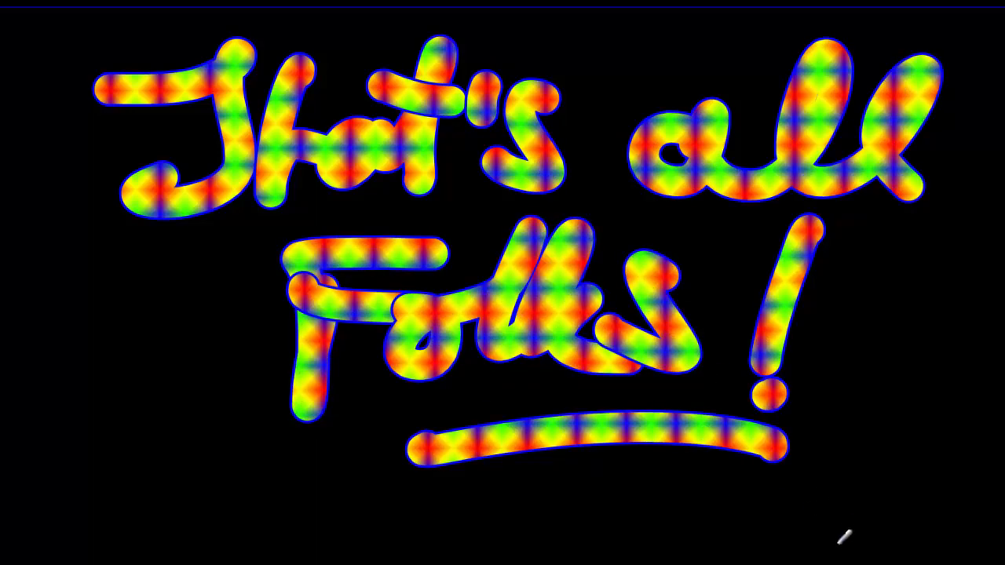